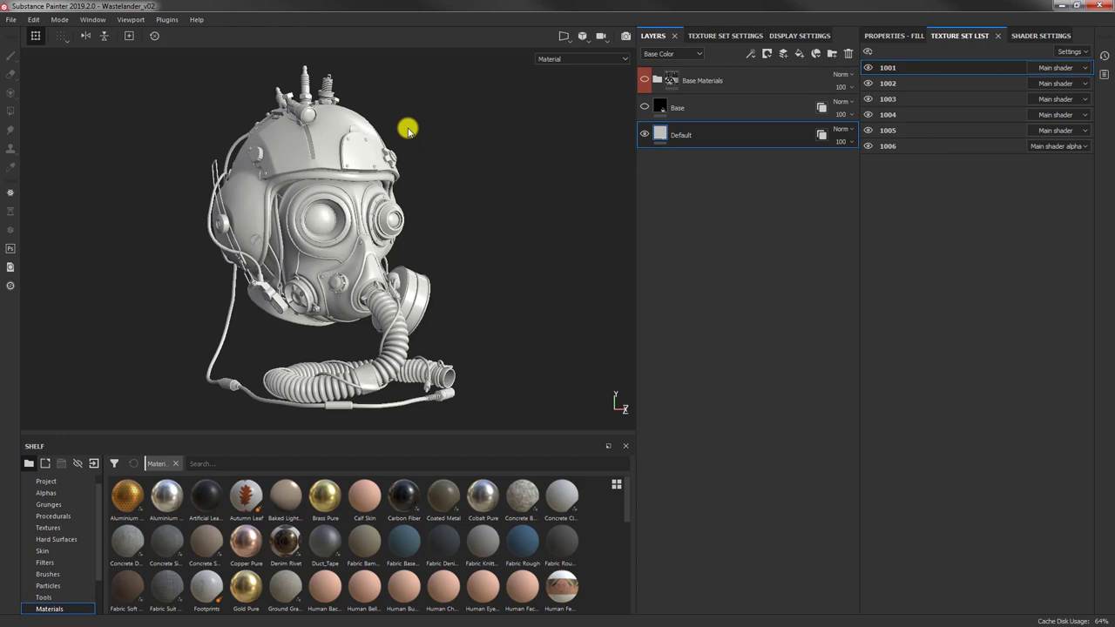
Step: Review the channels and baked mesh maps of texture set 1001, and return to its layer stack
click(704, 35)
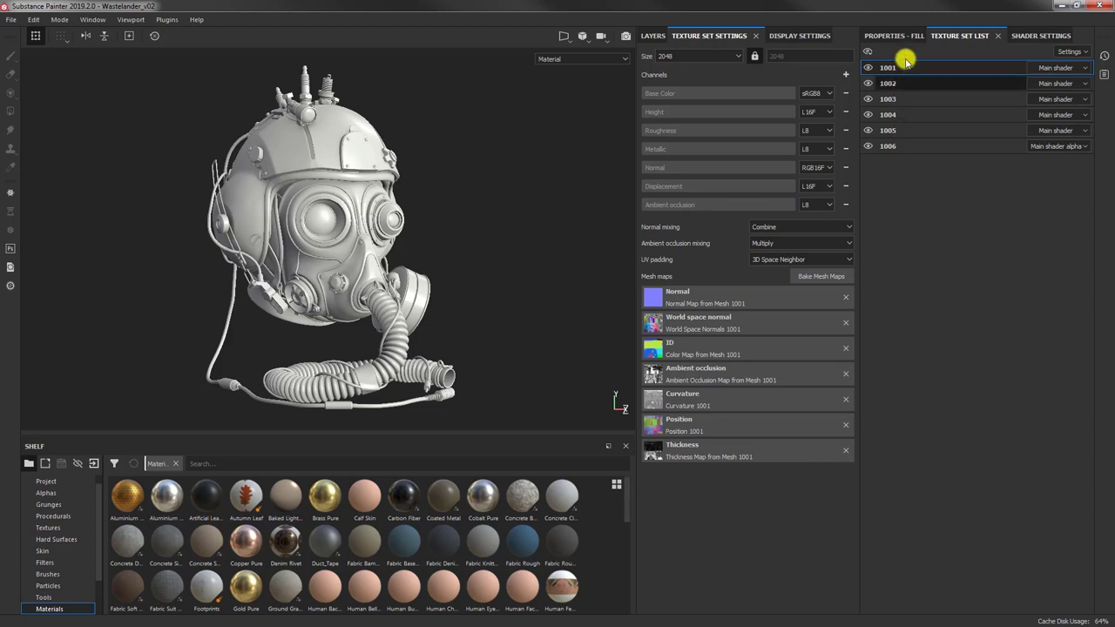
click(653, 35)
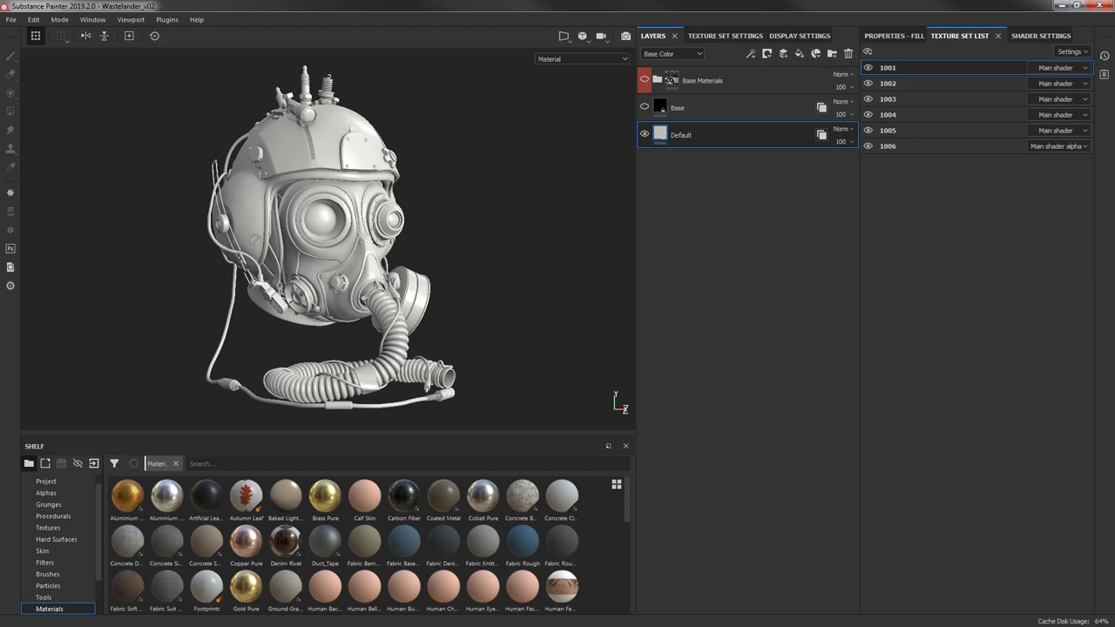
Step: Switch to moodboard_01.jpg in XnView and compare its 812 mask reference with the model's gas mask
key(alt+Tab)
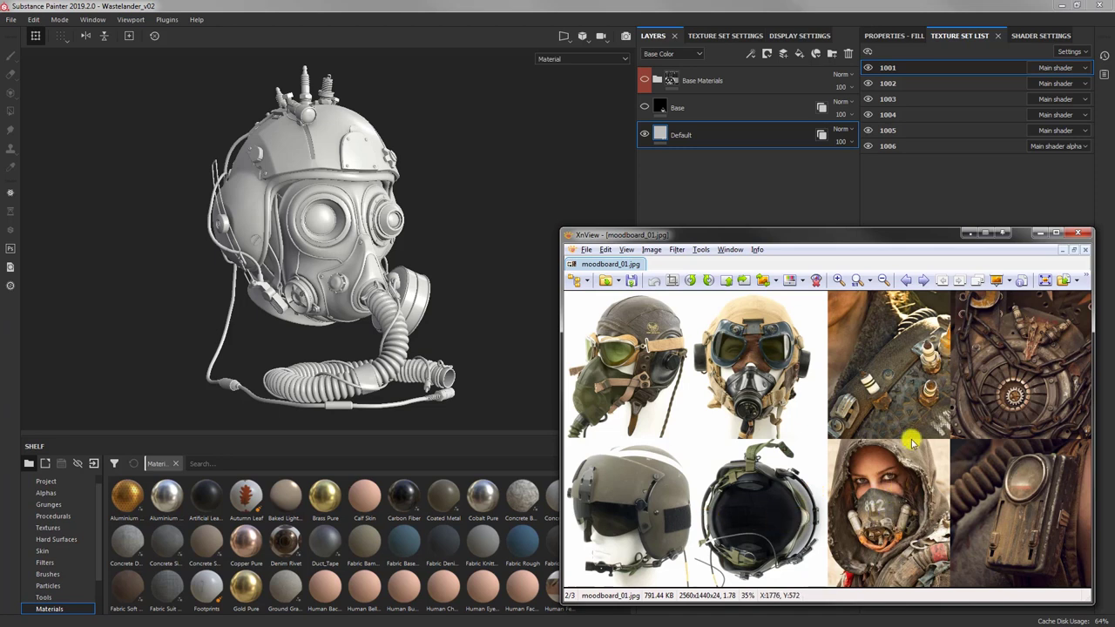
scroll(906, 436, up, 2)
scroll(863, 448, up, 2)
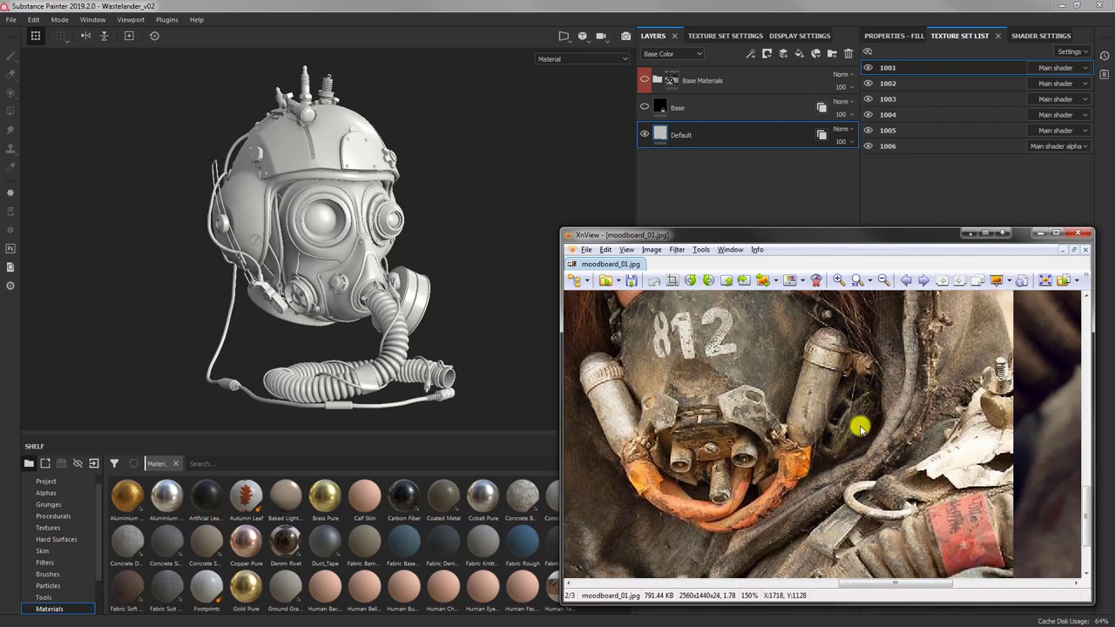
alt+drag(333, 294, 319, 269)
alt+right_drag(319, 269, 489, 359)
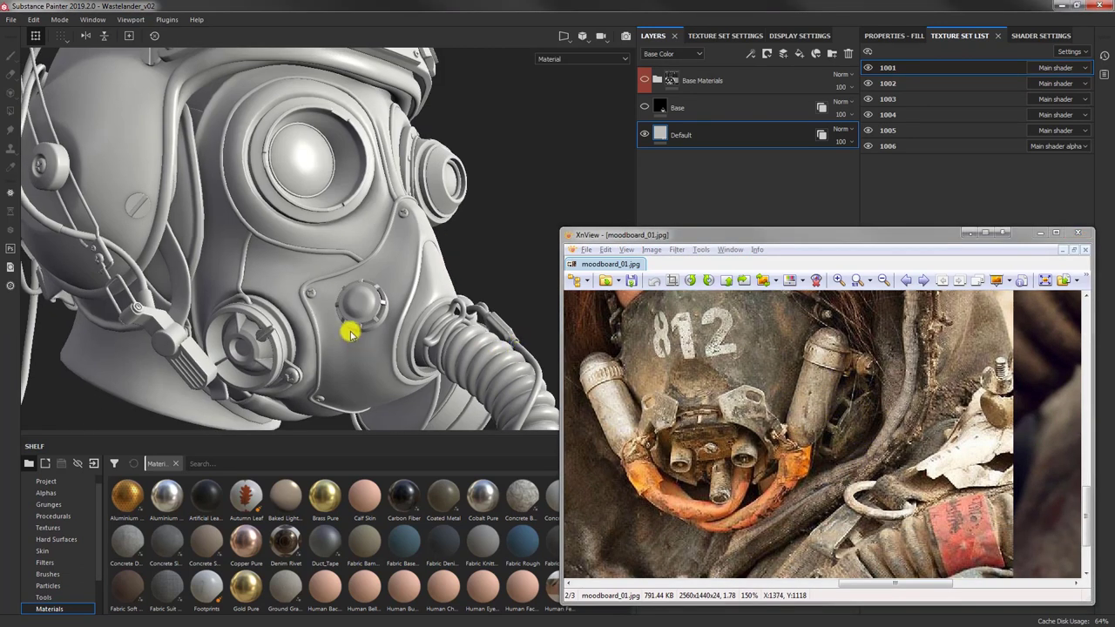
Step: Compare the moodboard's worn ribbed hose and red wrap with the hose on the model
drag(927, 535, 841, 443)
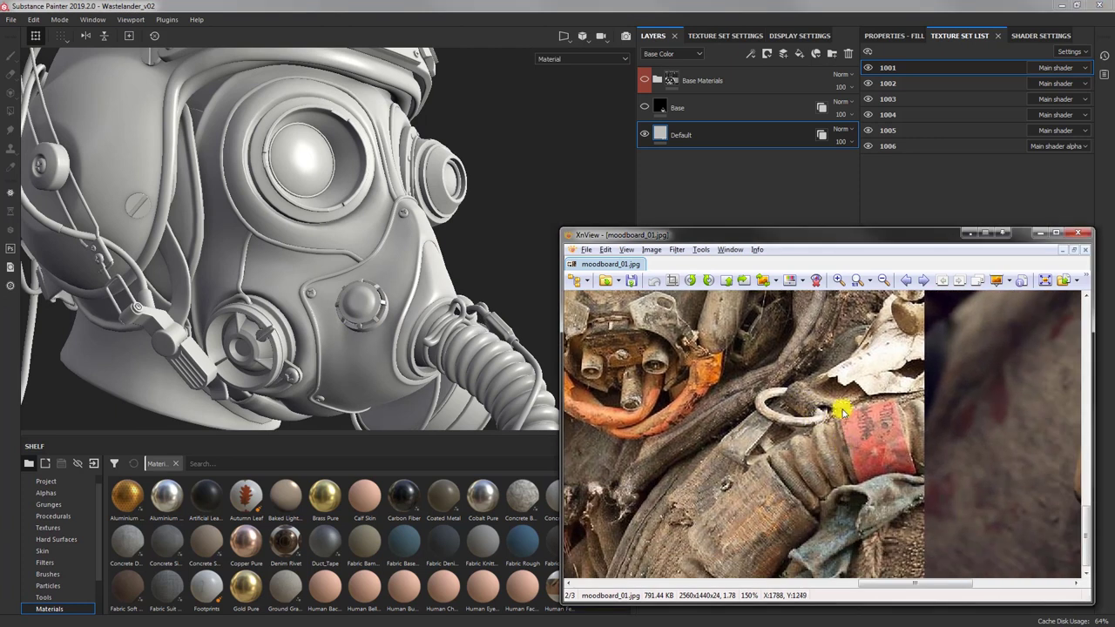
alt+middle_drag(537, 338, 435, 112)
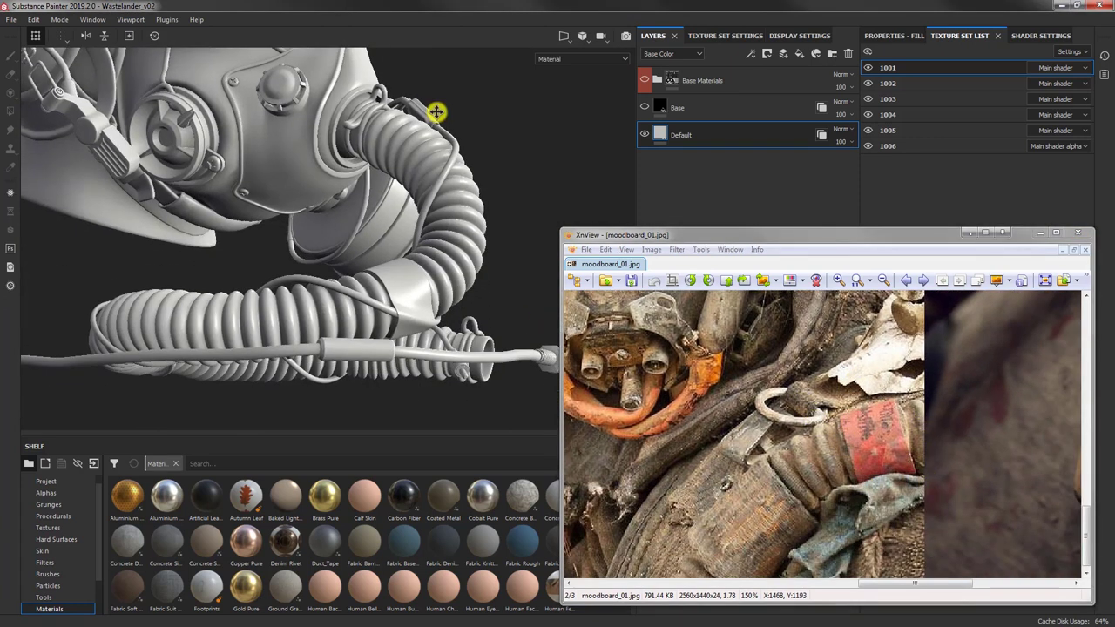
alt+drag(394, 254, 370, 332)
alt+middle_drag(376, 272, 393, 216)
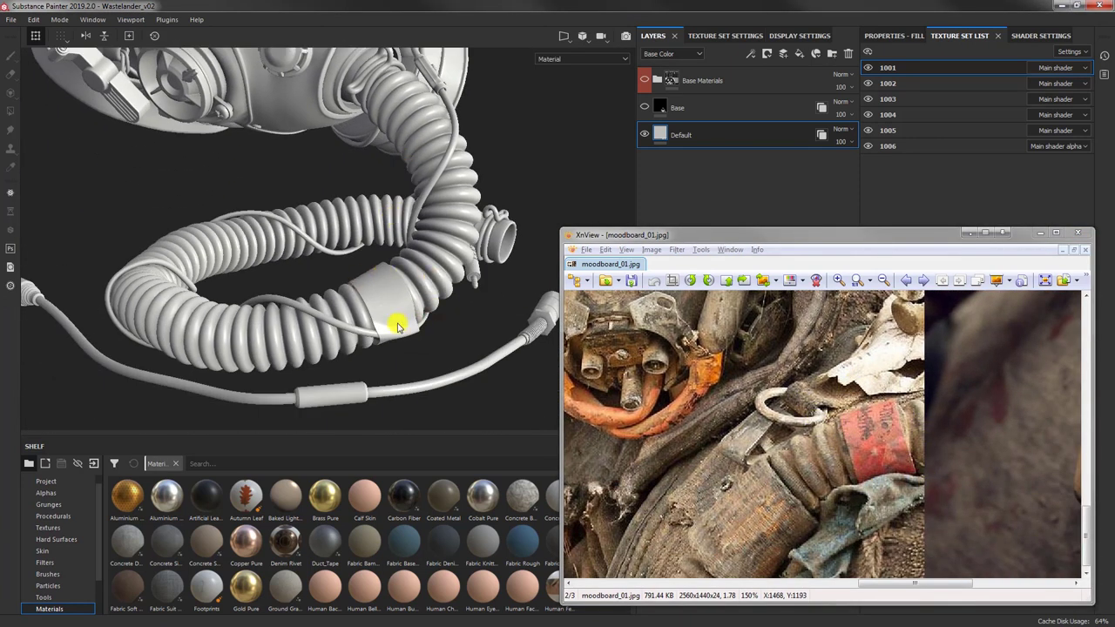
Step: Compare the moodboard's rusty spark plug references with the spark plugs on top of the model's helmet
scroll(830, 445, down, 4)
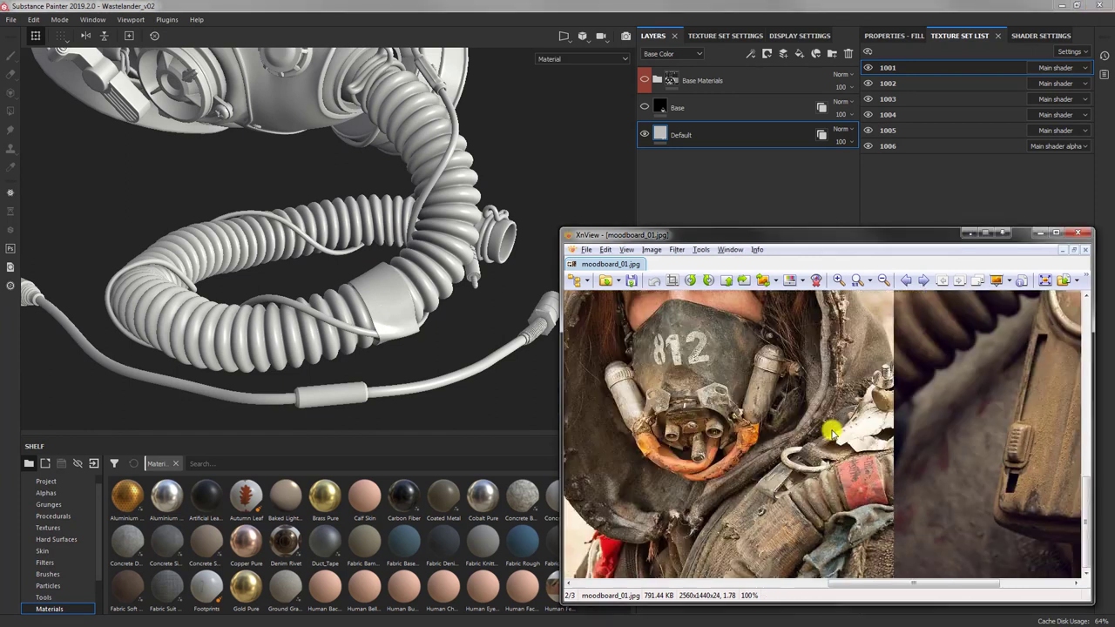
scroll(819, 414, up, 3)
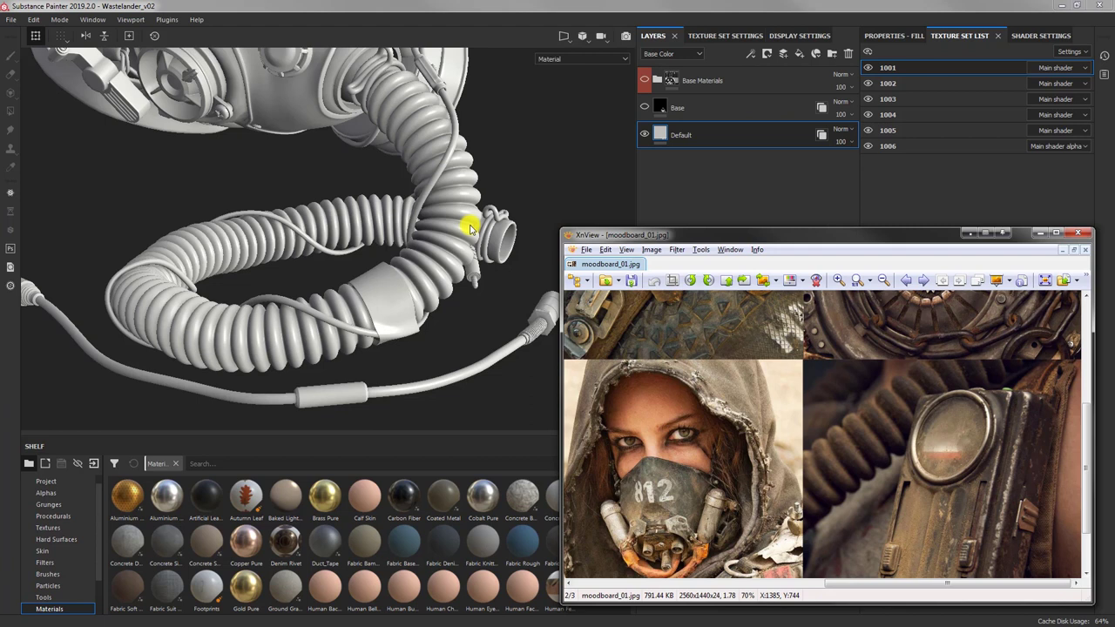
drag(925, 355, 926, 488)
drag(903, 366, 906, 443)
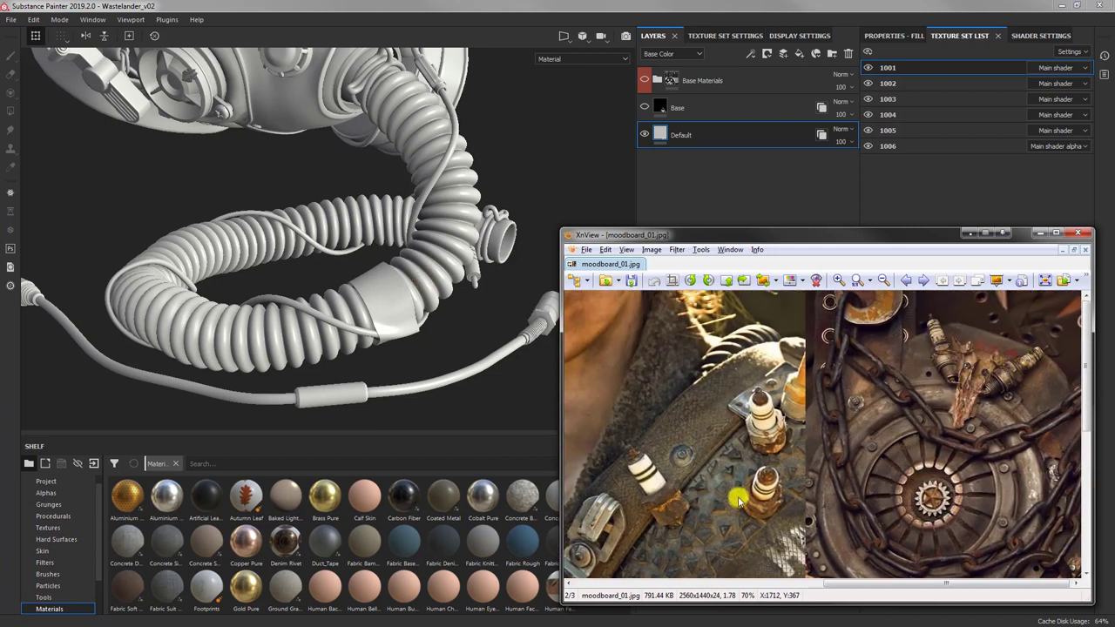
alt+middle_drag(361, 189, 380, 352)
alt+middle_drag(277, 96, 361, 297)
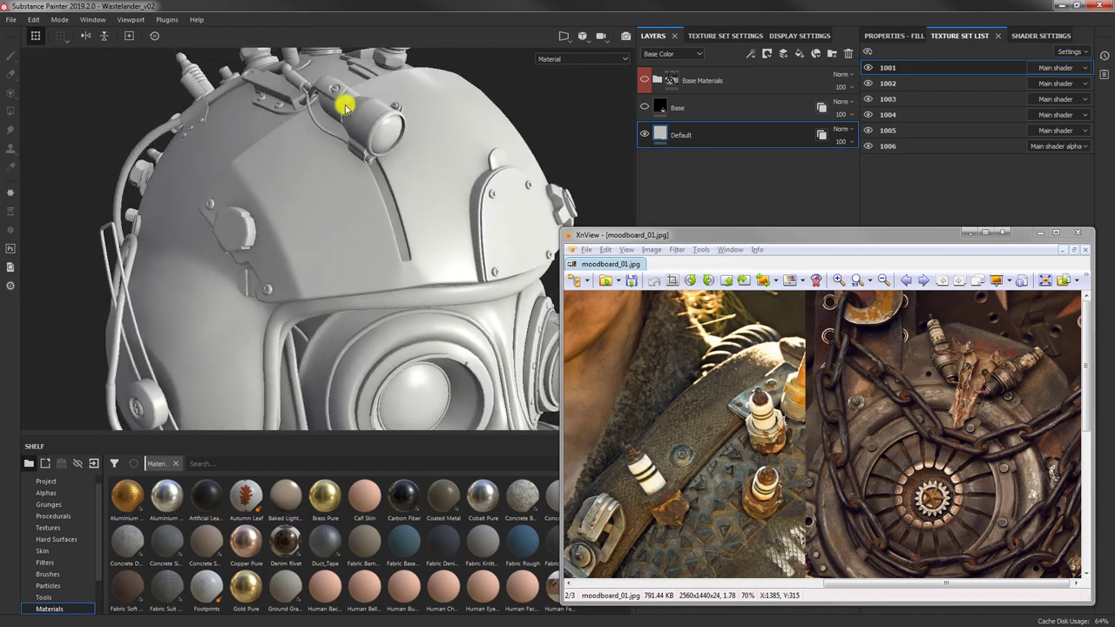
mouse_move(346, 107)
alt+mouse_down()
mouse_move(316, 187)
mouse_move(335, 116)
alt+mouse_up()
Step: Examine the moodboard's pilot helmets and compare the olive helmet's visor knob and side plate with the model's helmet
scroll(862, 431, left, 8)
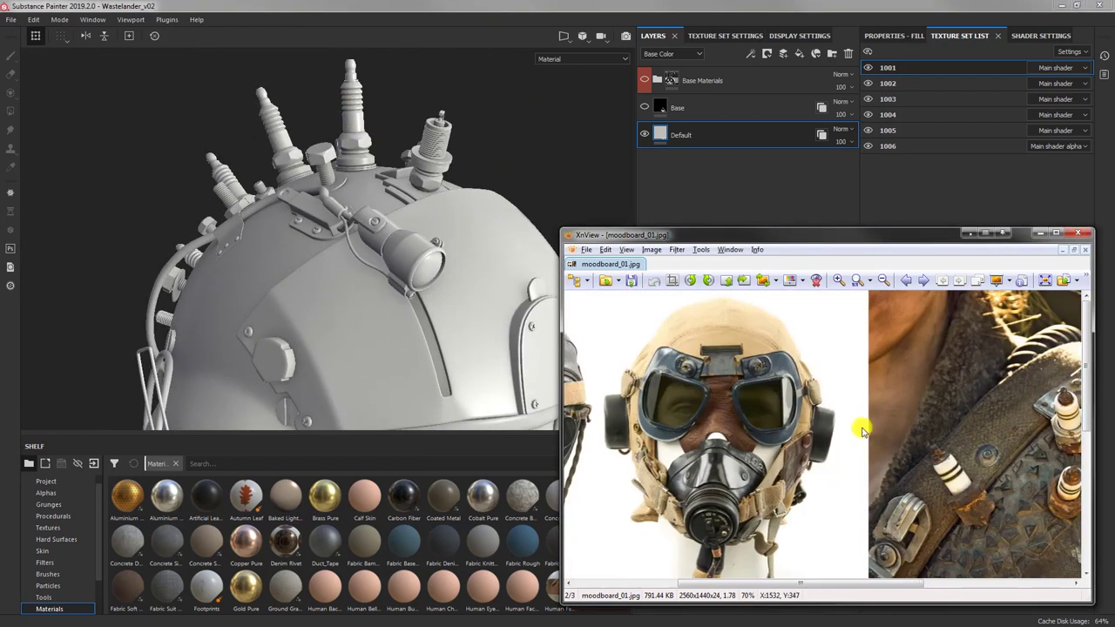
drag(802, 404, 953, 410)
drag(889, 488, 956, 314)
drag(891, 417, 884, 444)
drag(728, 383, 727, 325)
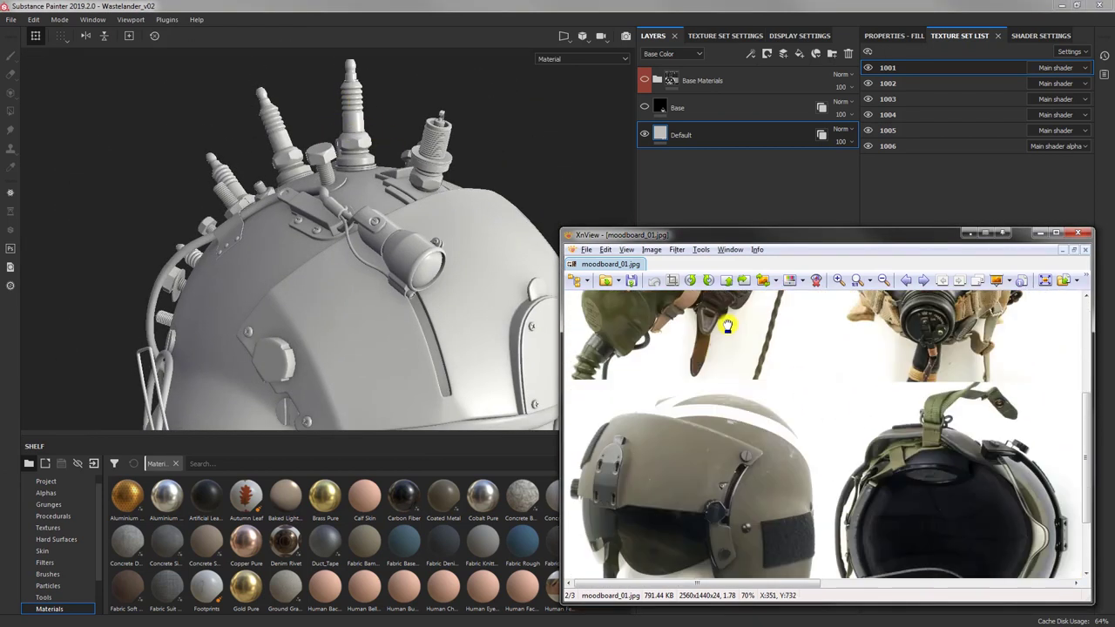
scroll(728, 325, down, 3)
ctrl+scroll(737, 430, up, 4)
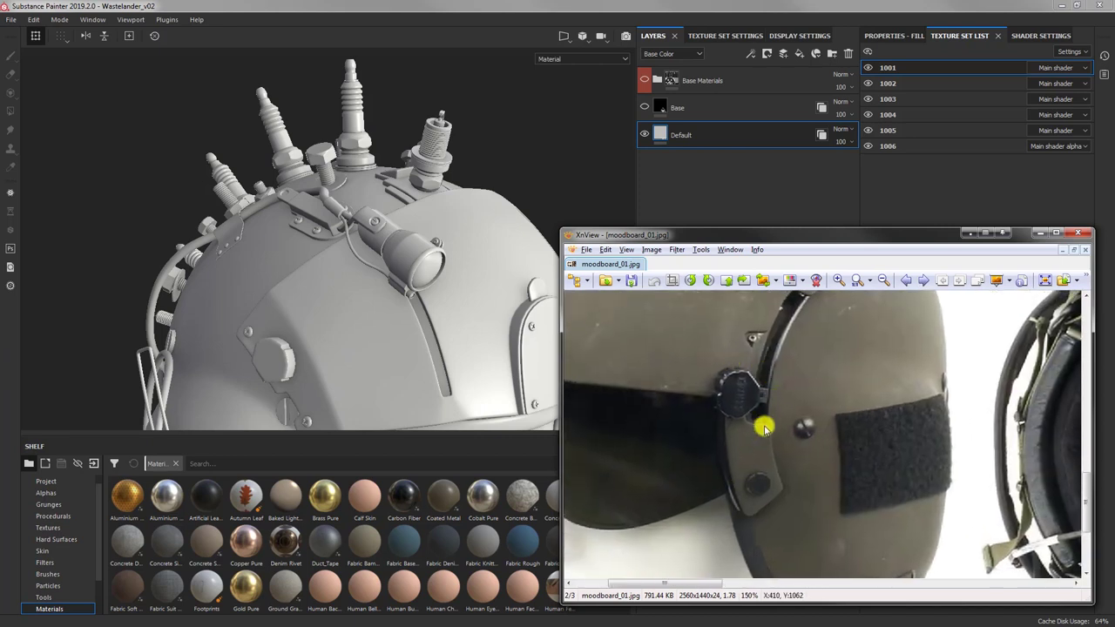
alt+drag(329, 336, 283, 284)
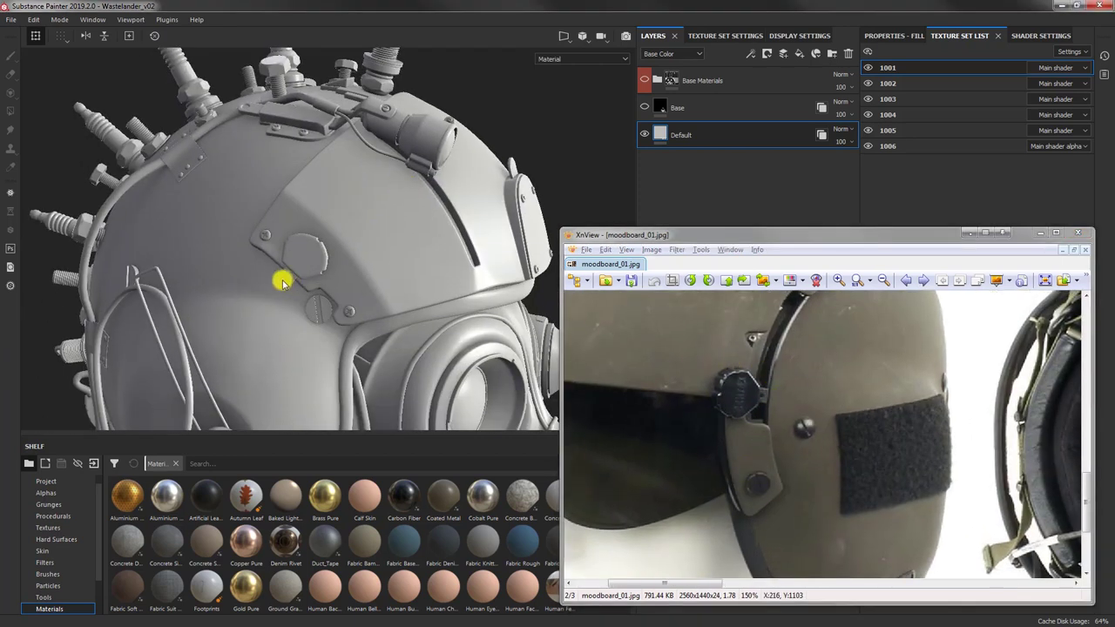
Step: Compare the olive helmet's microphone arm with the one on the model, and return to the whole moodboard
drag(987, 500, 1038, 361)
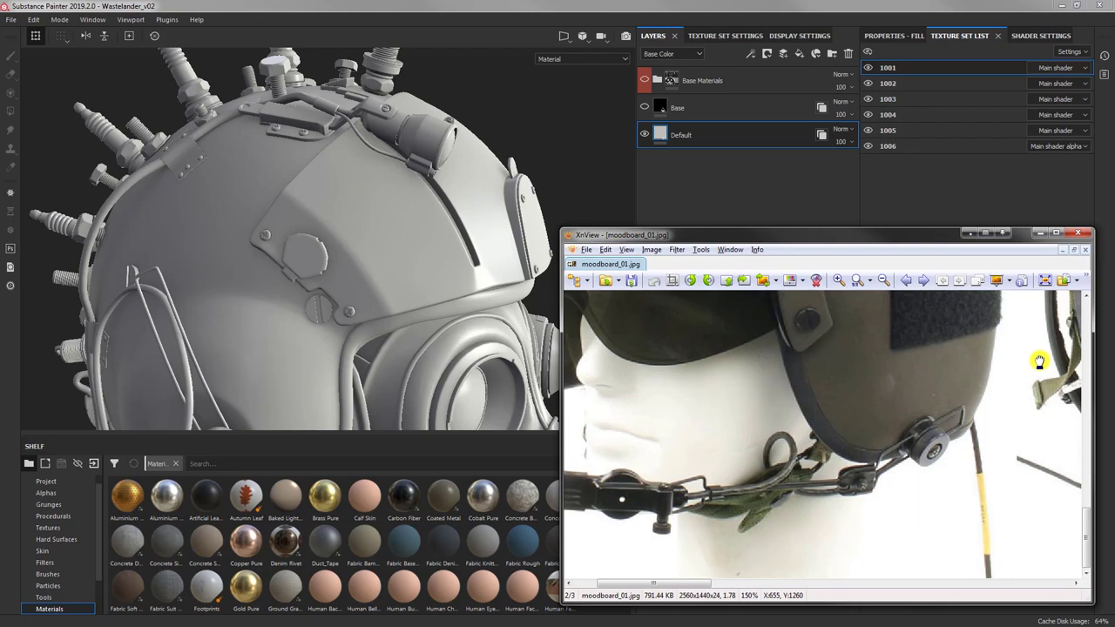
drag(641, 493, 699, 477)
alt+drag(201, 306, 292, 273)
click(819, 427)
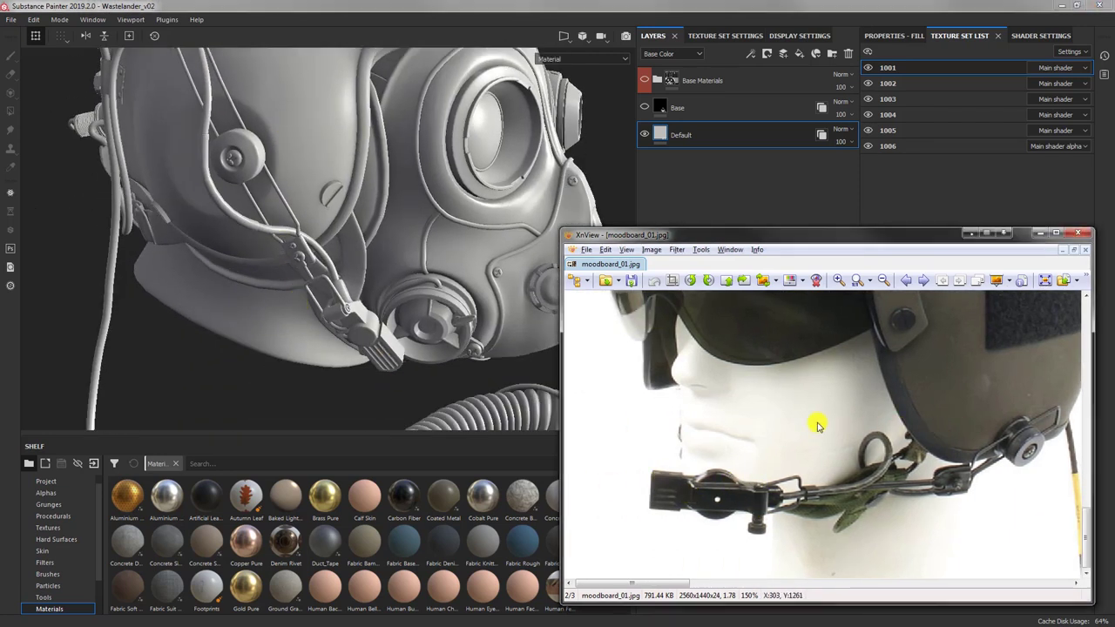
ctrl+scroll(819, 427, down, 3)
scroll(819, 427, down, 2)
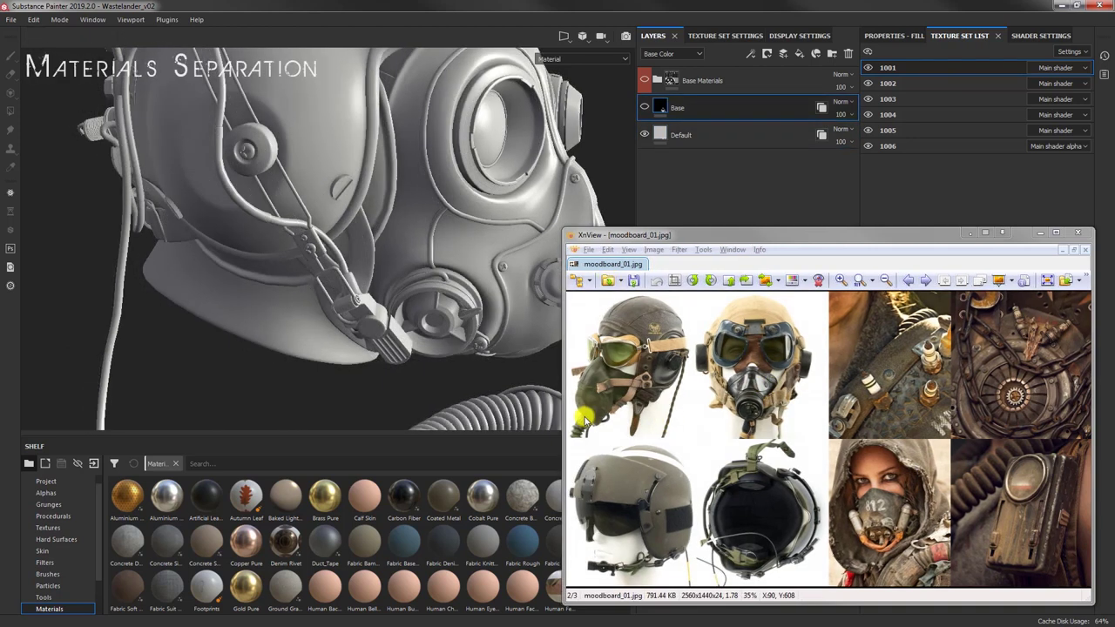
Step: Narrow the moodboard window to uncover the viewport and examine the hooded woman's 812 mask up close
drag(565, 400, 699, 399)
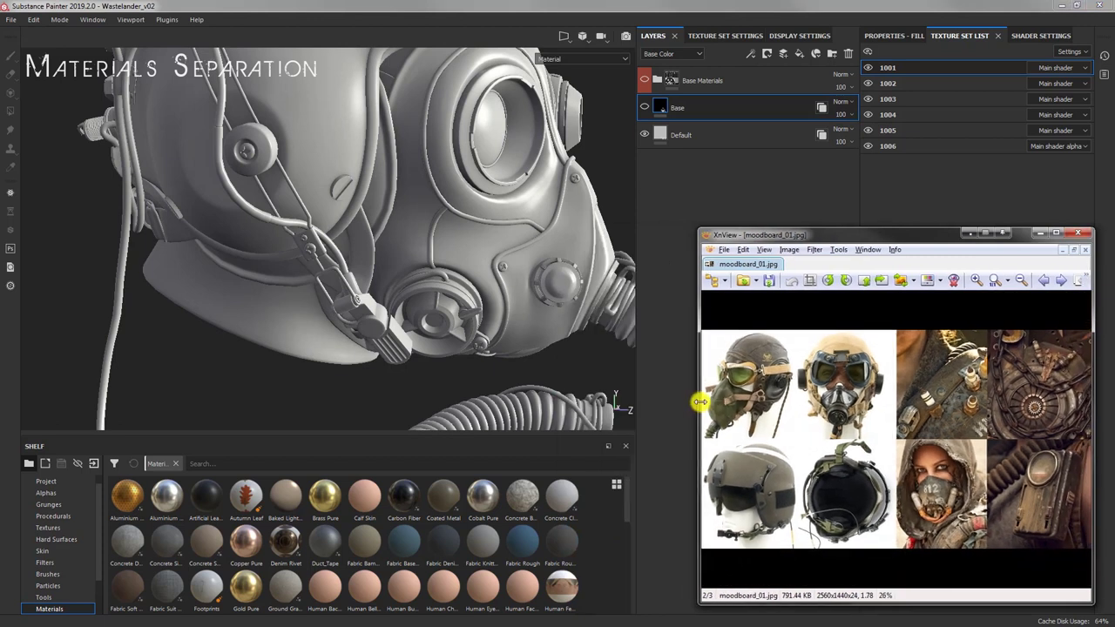
scroll(846, 489, up, 5)
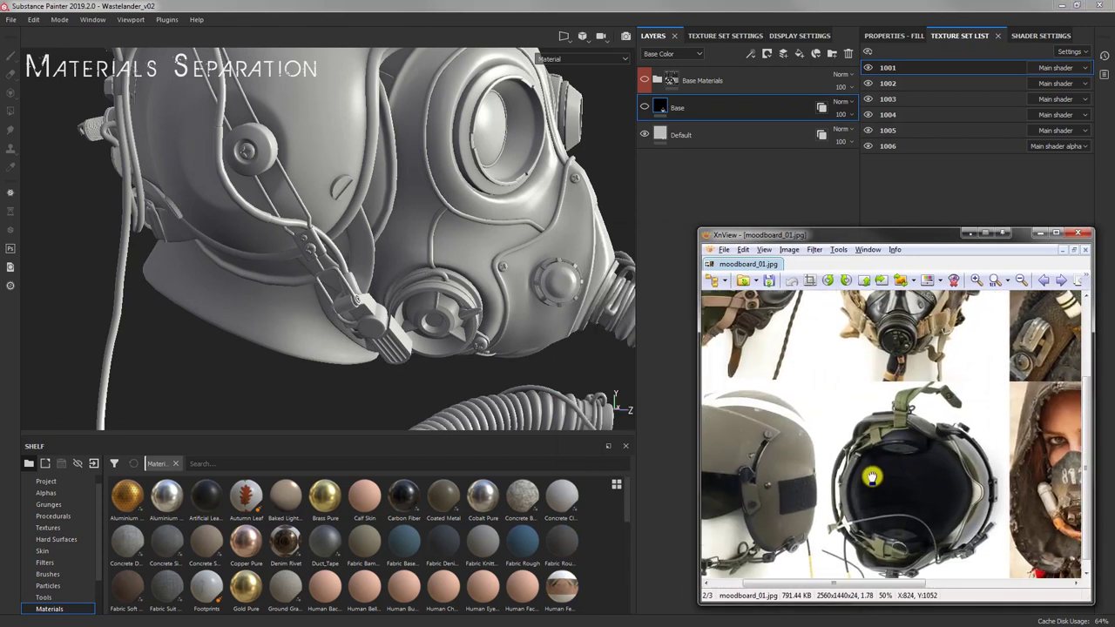
drag(832, 424, 854, 311)
drag(967, 378, 839, 331)
scroll(881, 413, up, 3)
drag(869, 445, 872, 433)
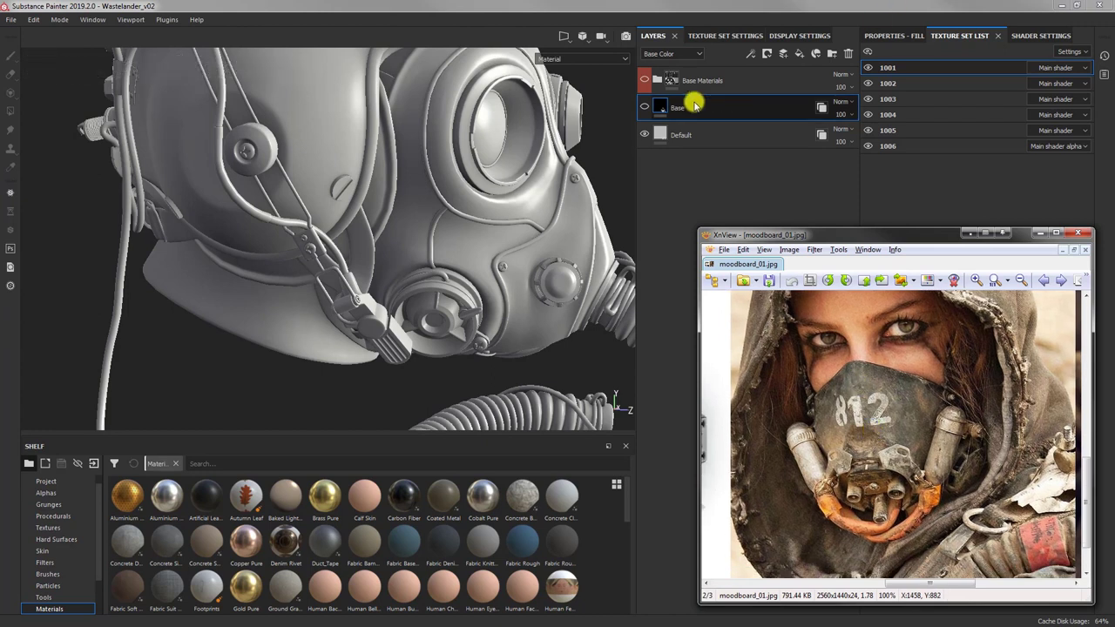
Step: Switch back to Substance Painter and isolate texture set 1001, framing the whole masked head
click(395, 5)
key(alt+q)
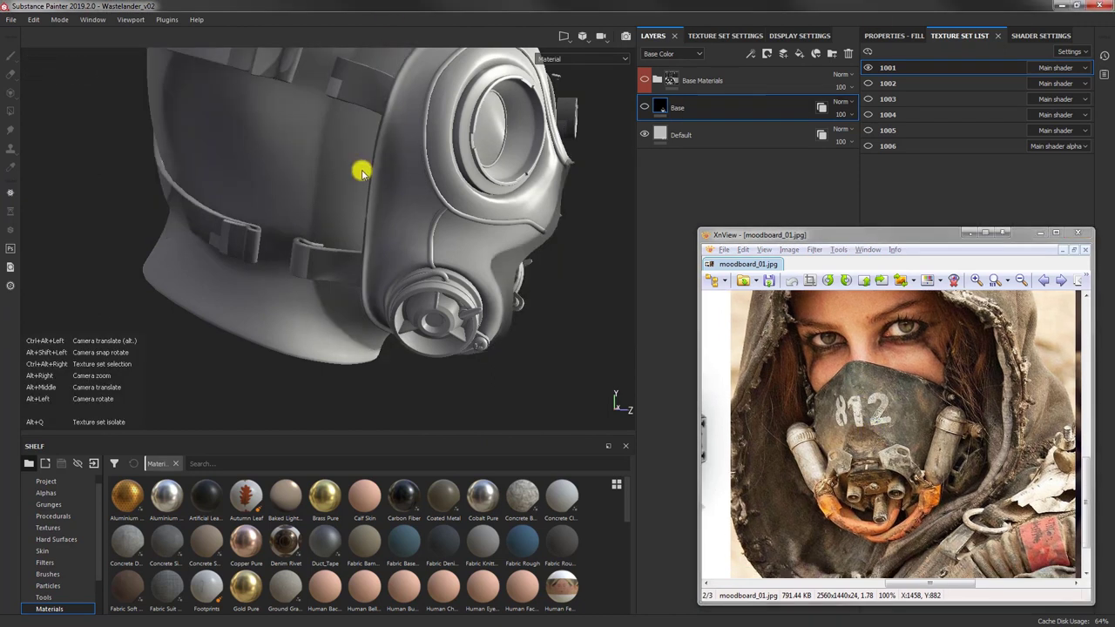
alt+middle_drag(424, 244, 410, 328)
alt+right_drag(309, 296, 140, 253)
alt+drag(232, 266, 386, 261)
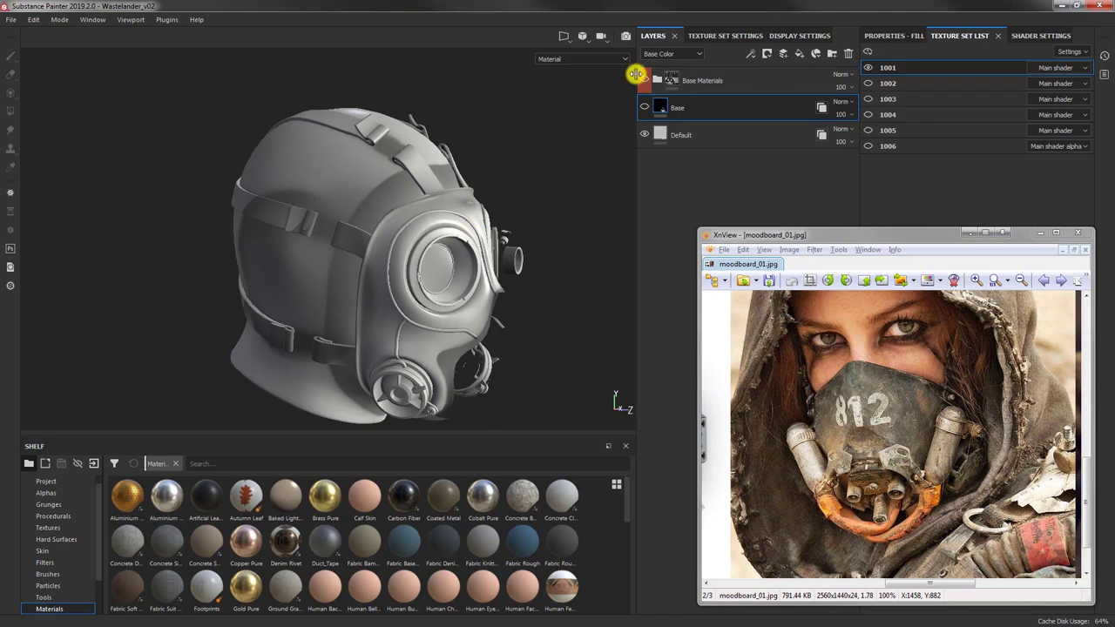
Step: Make the Base Materials folder visible and expand it to list its material subfolders
click(645, 81)
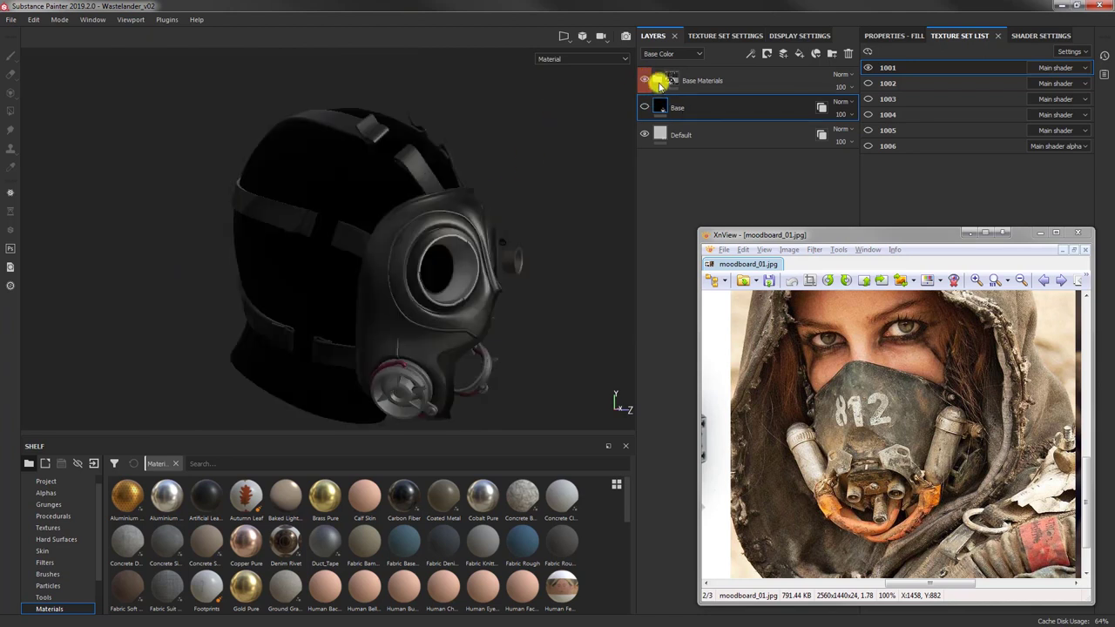
alt+middle_drag(382, 266, 381, 226)
mouse_move(340, 225)
alt+mouse_down()
mouse_move(238, 217)
mouse_move(344, 230)
alt+mouse_up()
click(656, 79)
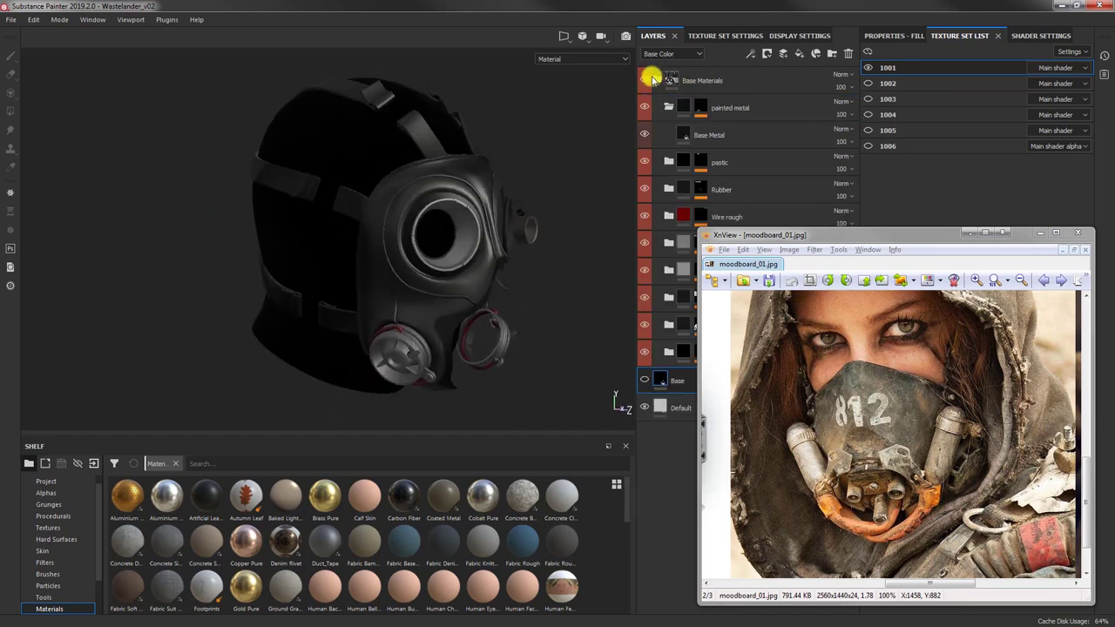
Step: Minimize the moodboard window and collapse the painted metal folder, keeping its name
click(1040, 233)
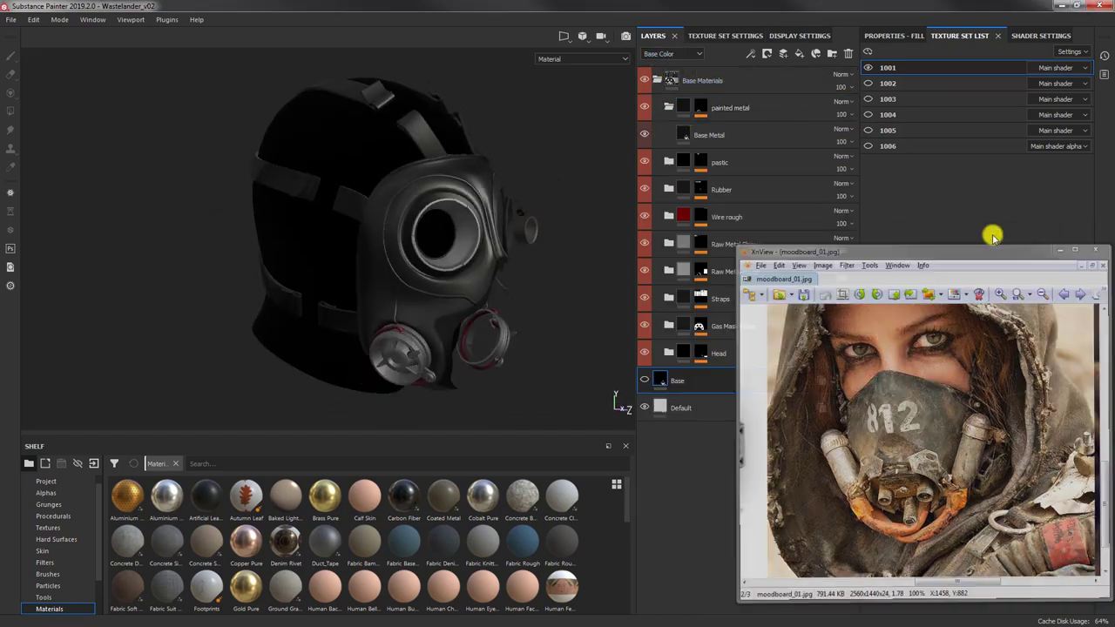
click(667, 105)
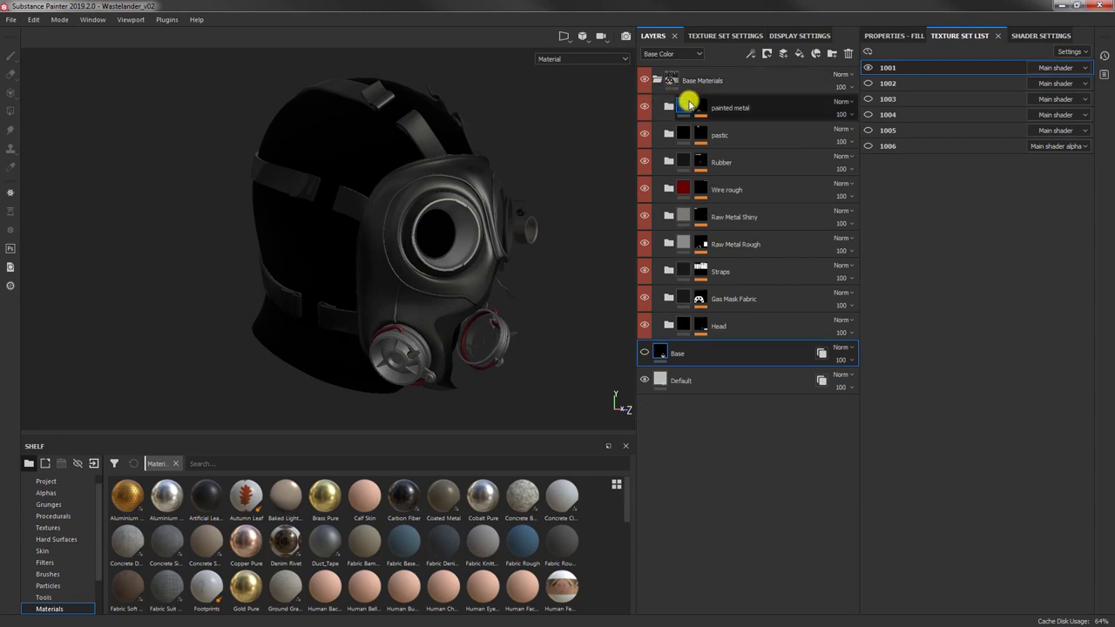
double_click(739, 109)
key(Return)
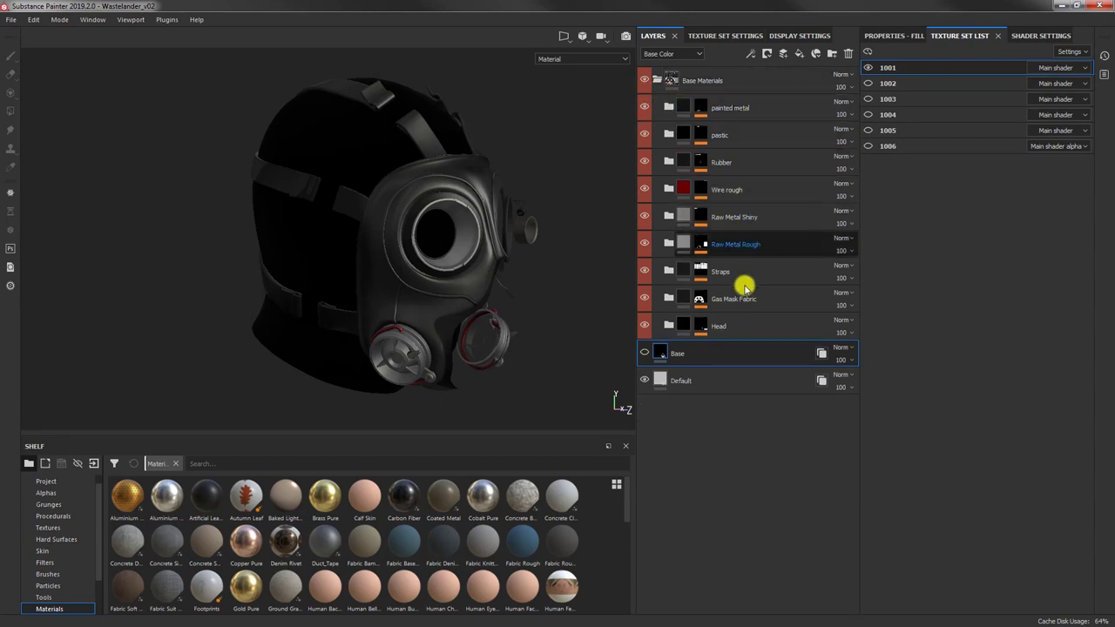
Step: Examine the material folders one by one, from Head through Gas Mask Fabric, Straps, both raw metals and Wire rough to Rubber
click(735, 336)
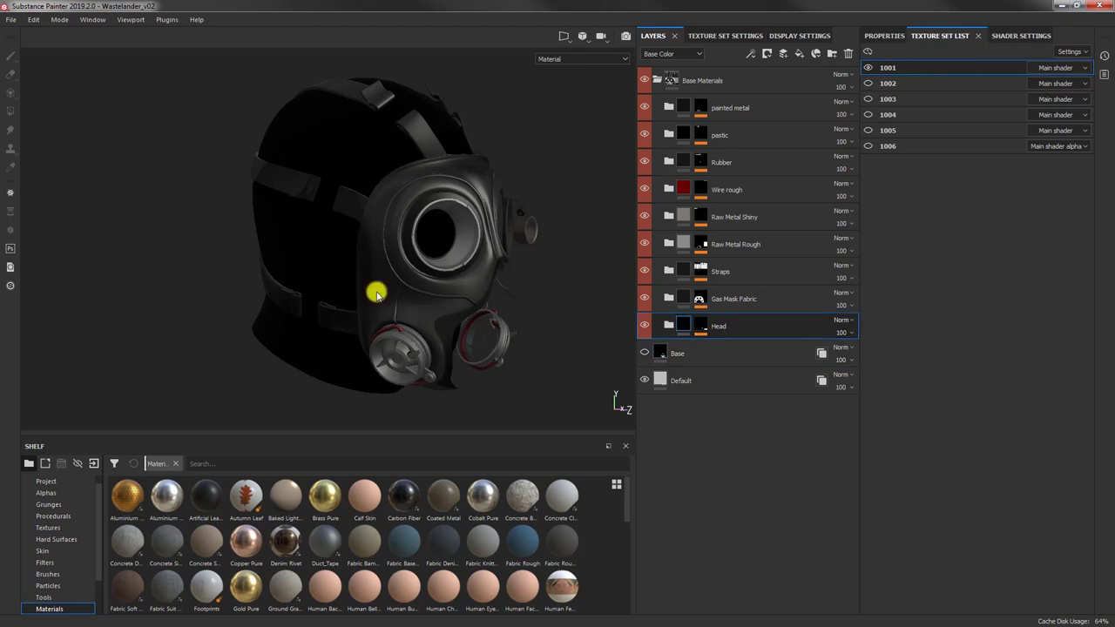
click(741, 302)
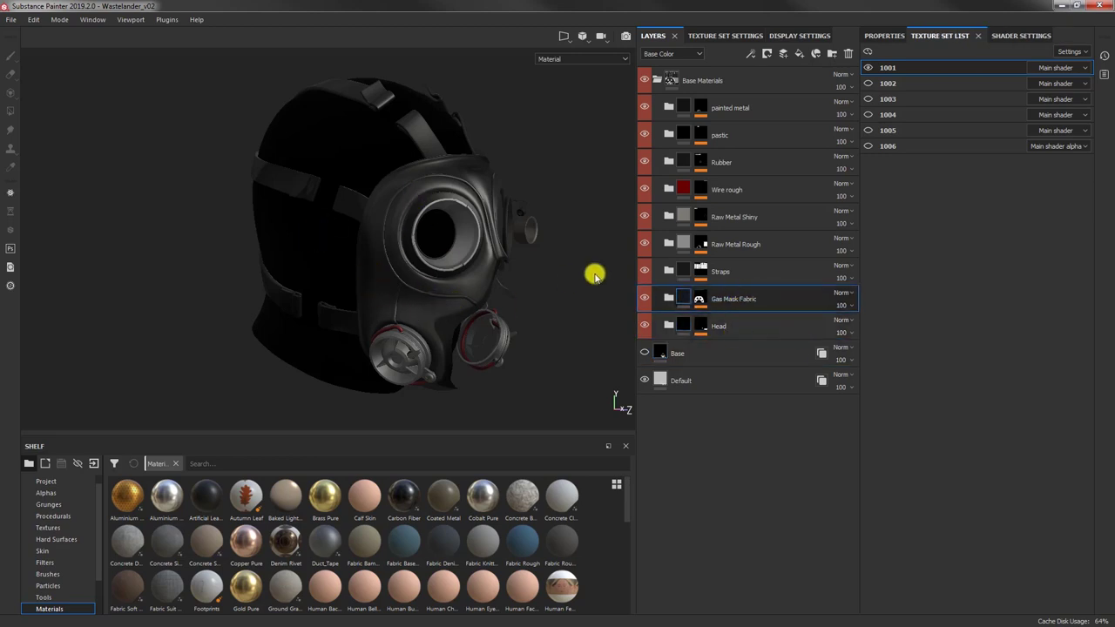
click(735, 275)
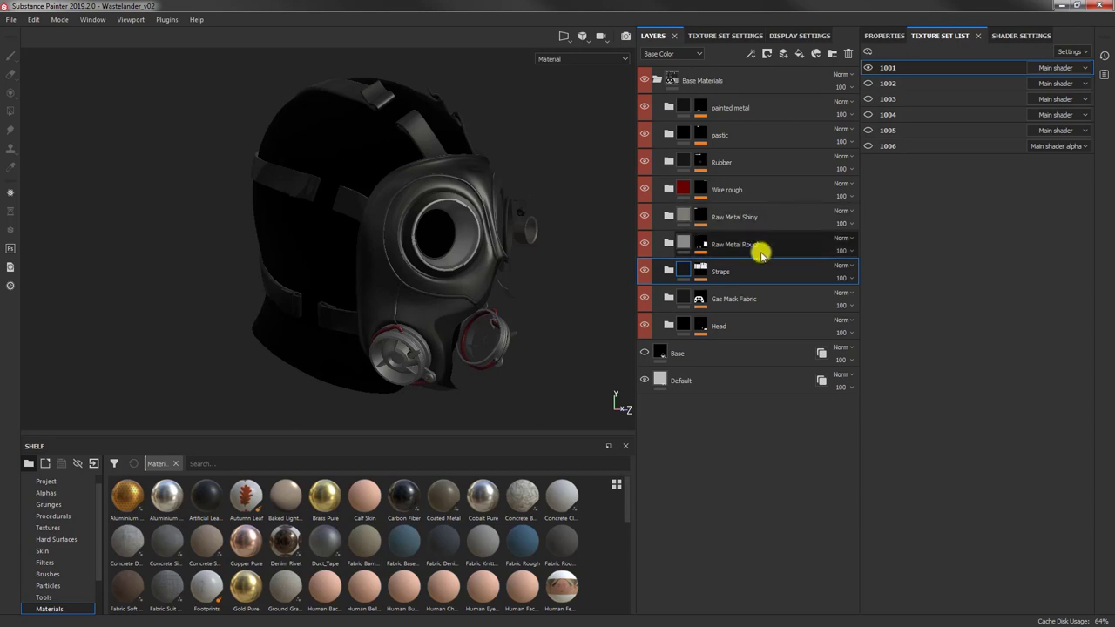
click(742, 242)
click(745, 214)
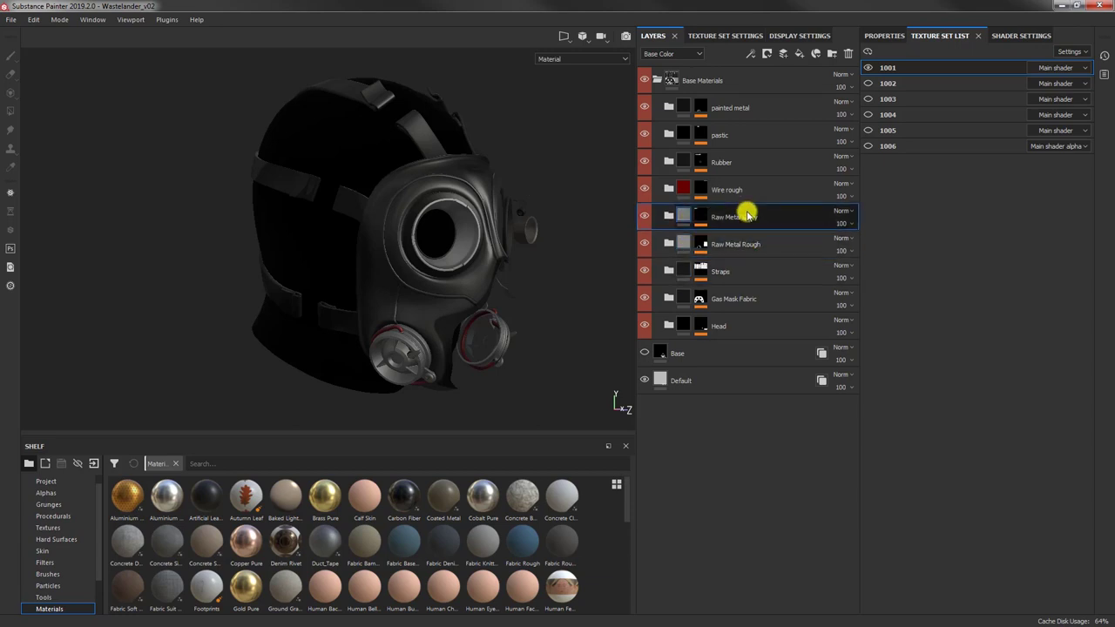
click(738, 189)
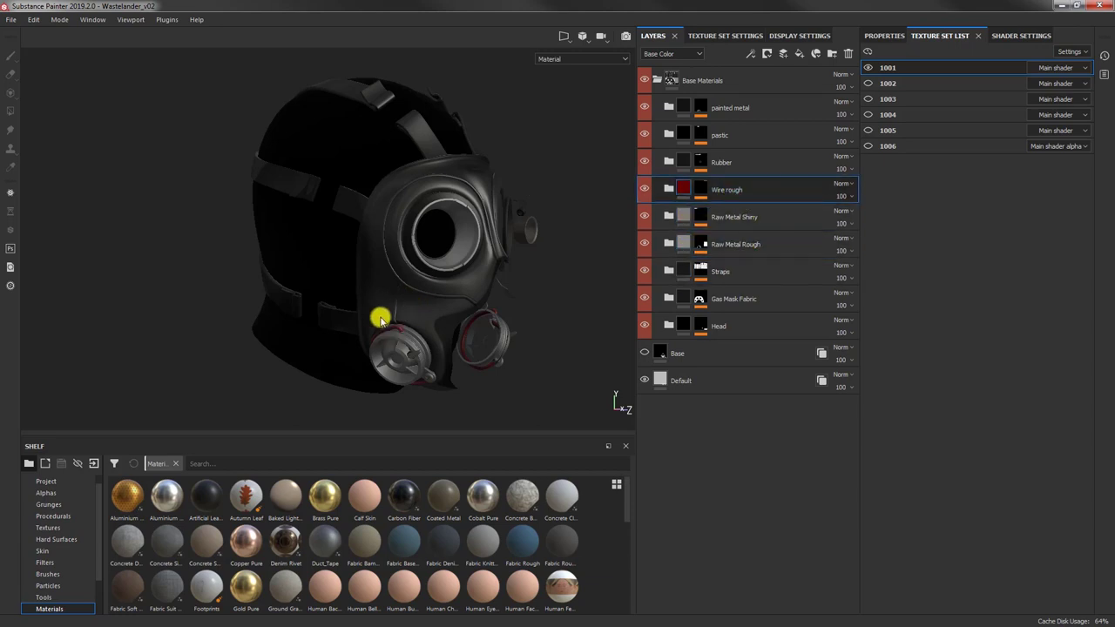
click(736, 170)
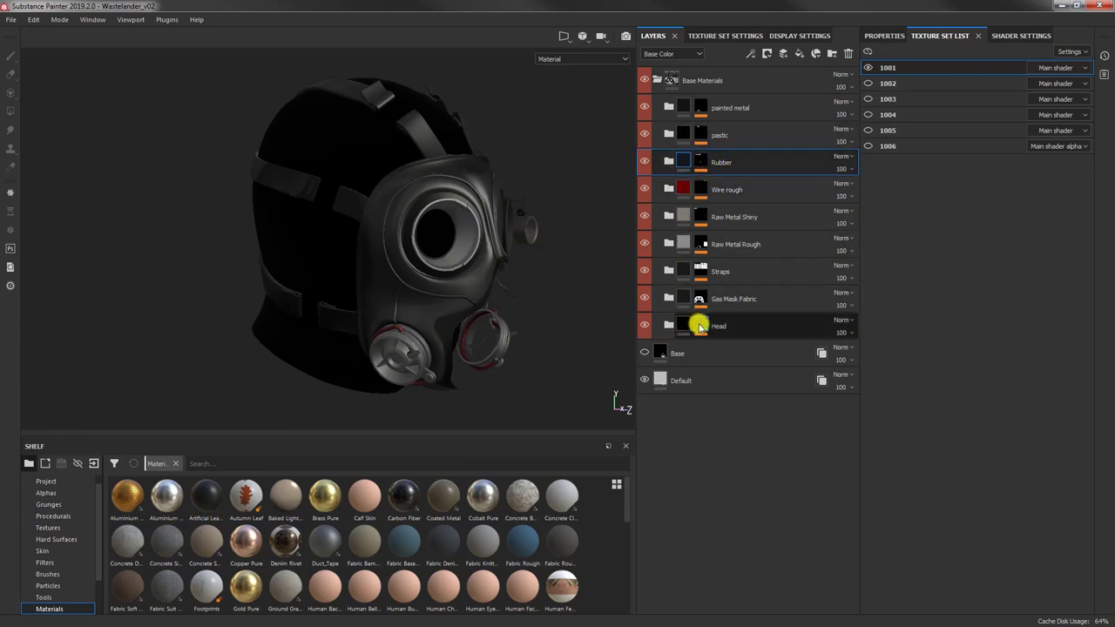
Step: Inspect the material properties of the fill layer inside the Head folder, leaving the folder collapsed
click(668, 326)
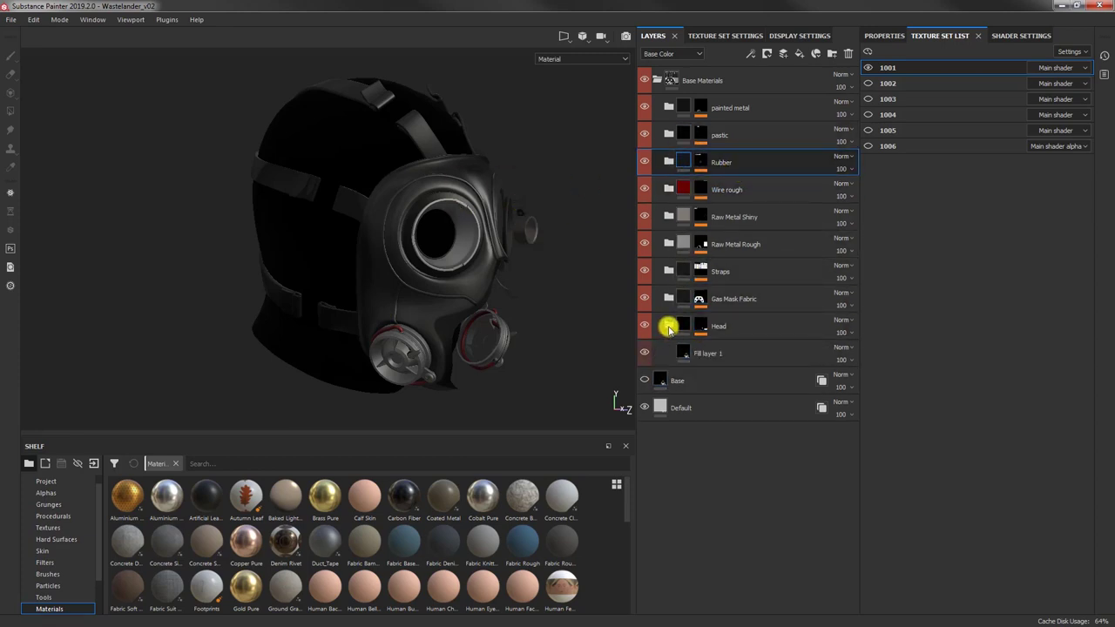
click(723, 357)
click(893, 37)
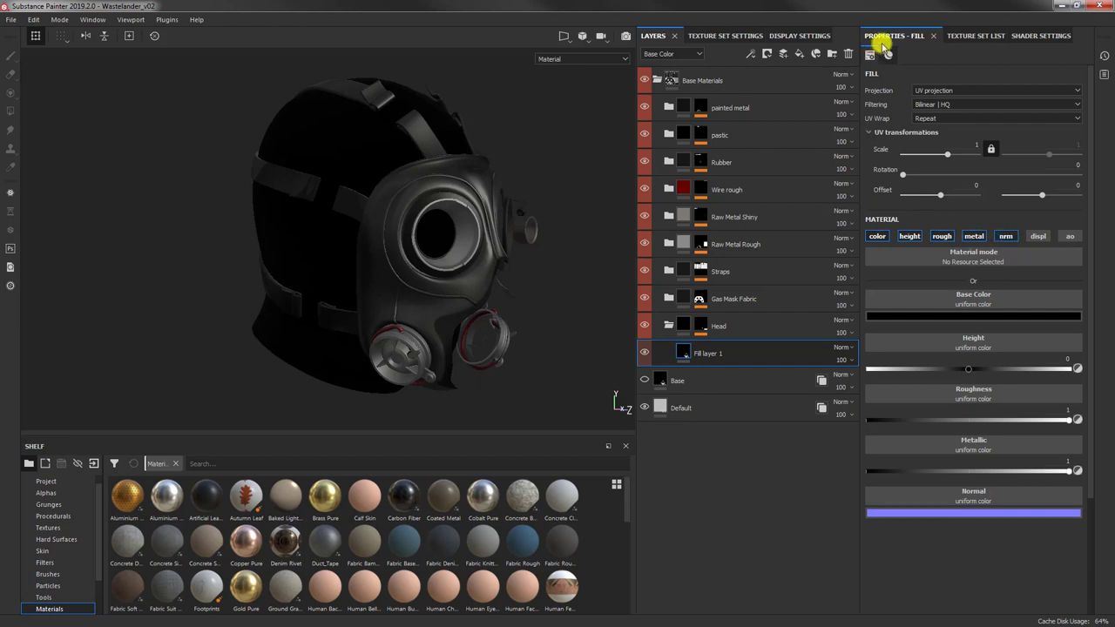
click(668, 325)
click(985, 36)
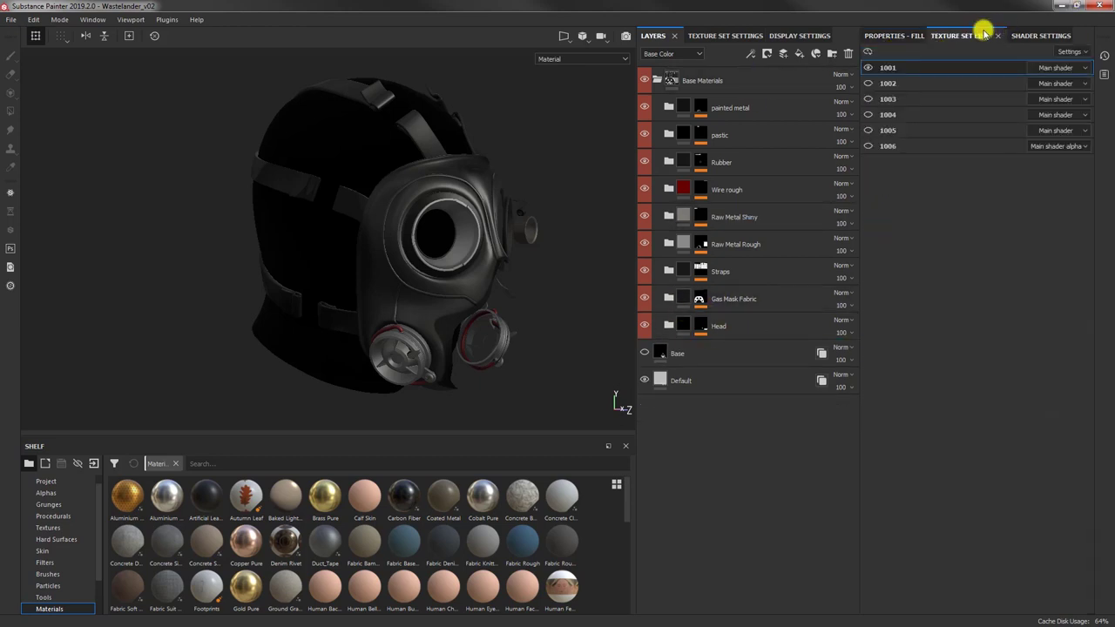
Step: Collapse and hide the original Base Materials folder
click(658, 80)
click(659, 106)
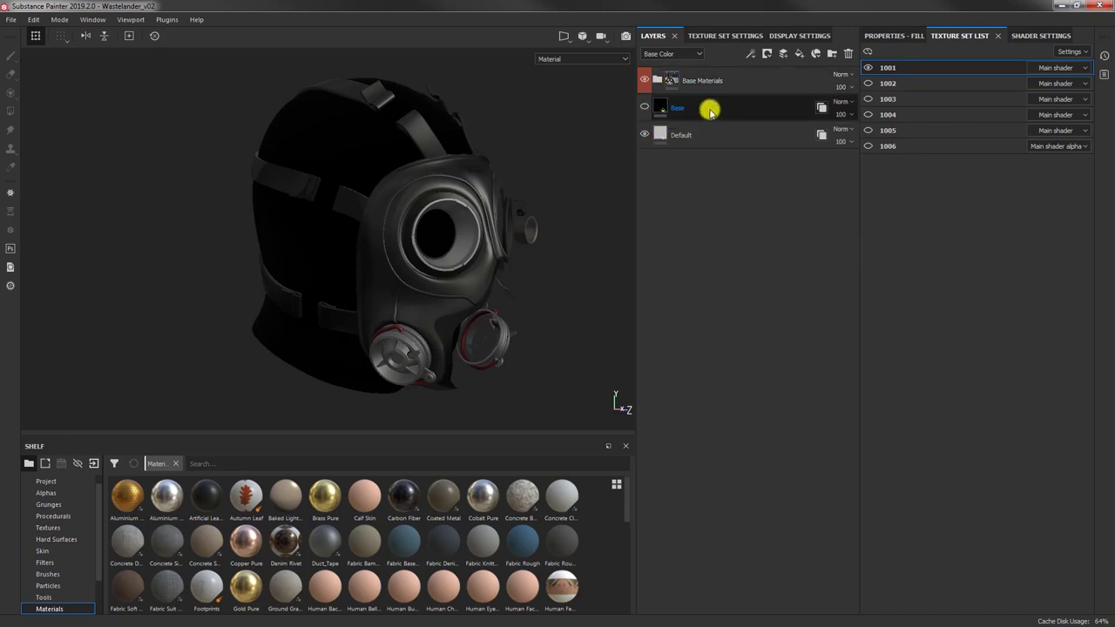
click(645, 80)
Step: Create a folder named base MAterials above the Base layer and nest a new folder named head inside it
click(832, 53)
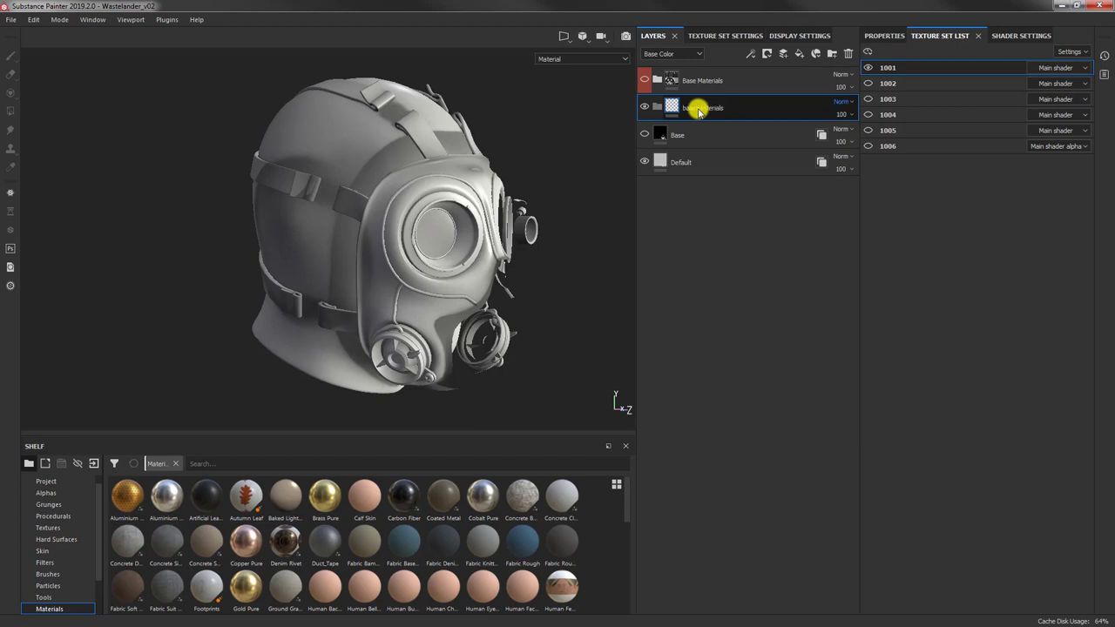
key(Return)
click(832, 53)
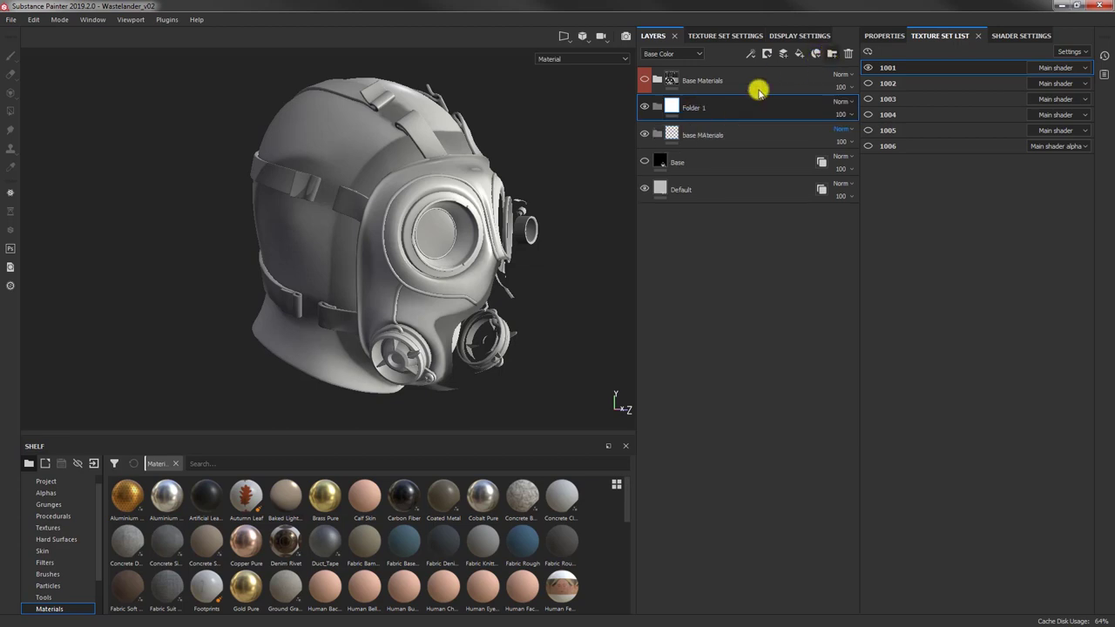
click(707, 132)
drag(707, 132, 697, 138)
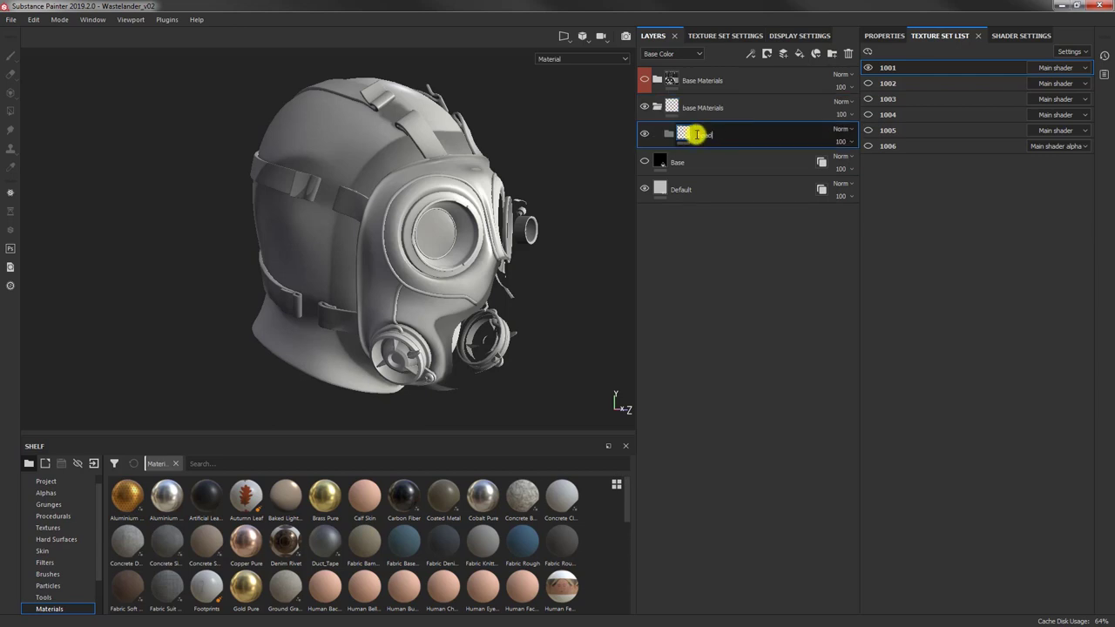
key(Return)
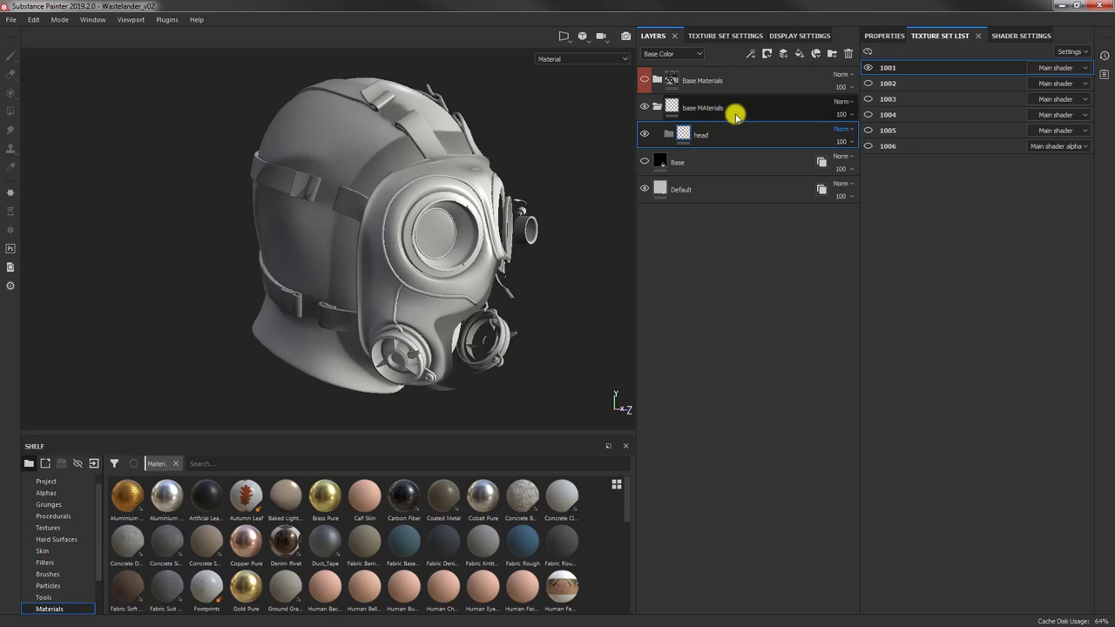
Step: Add a fill layer inside the head folder and name it fill
click(800, 54)
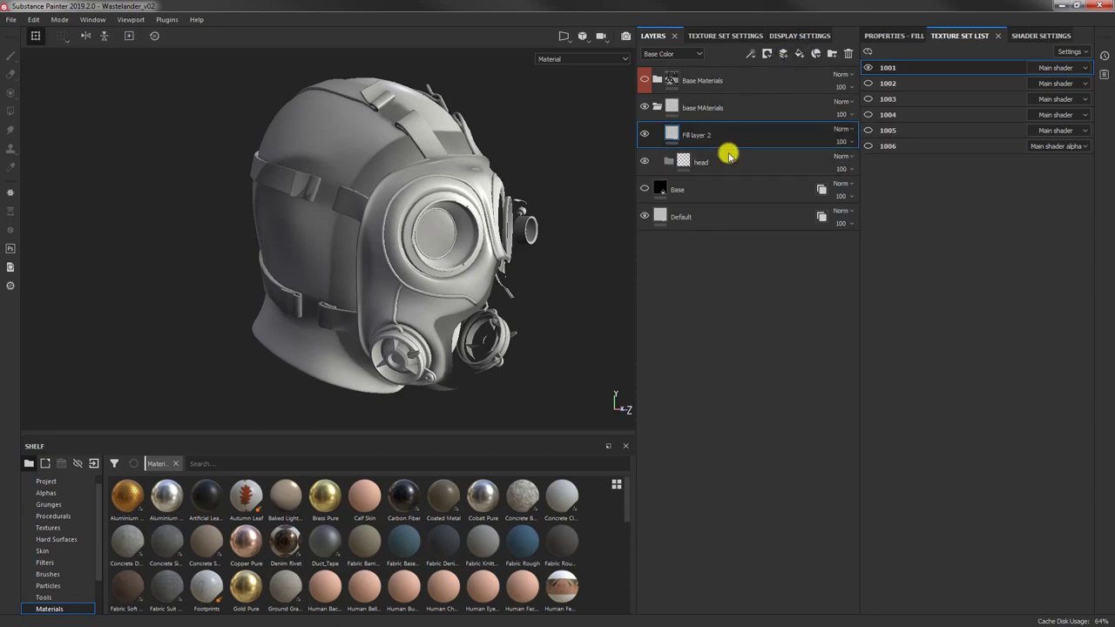
mouse_move(698, 141)
mouse_down()
mouse_move(732, 167)
mouse_move(710, 155)
mouse_up()
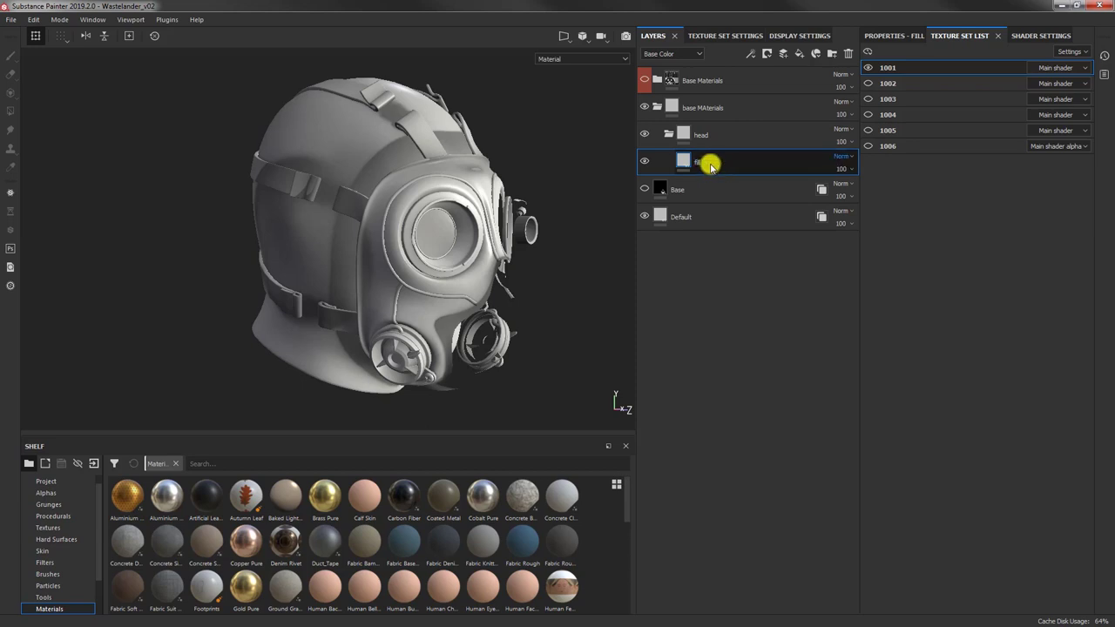
key(Return)
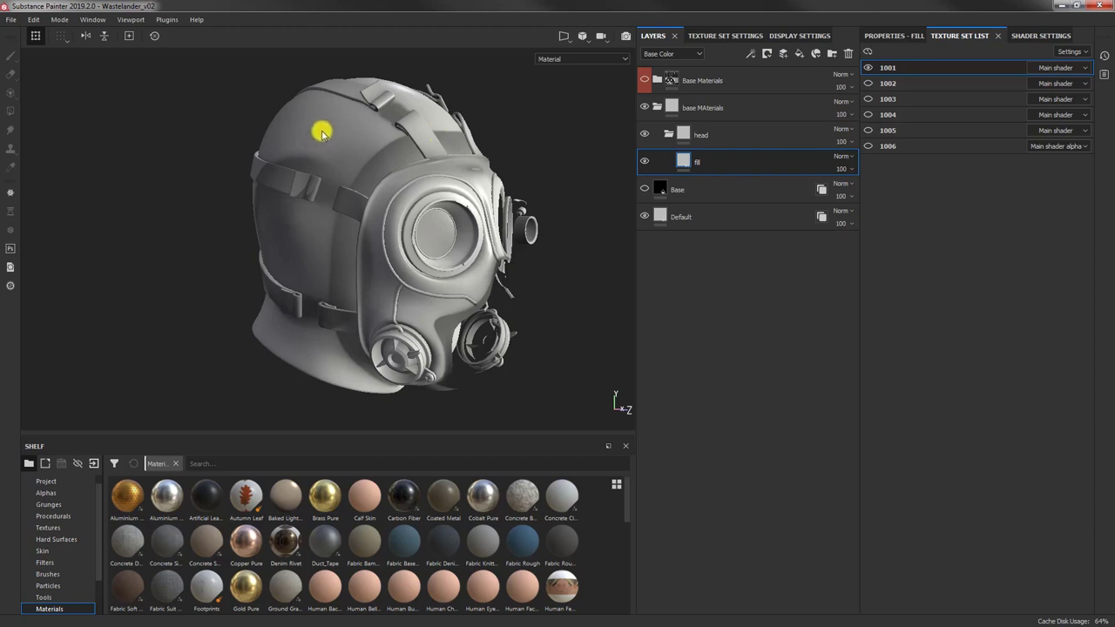
Step: Set the fill layer's base color to black and its roughness and metallic to 1
click(906, 36)
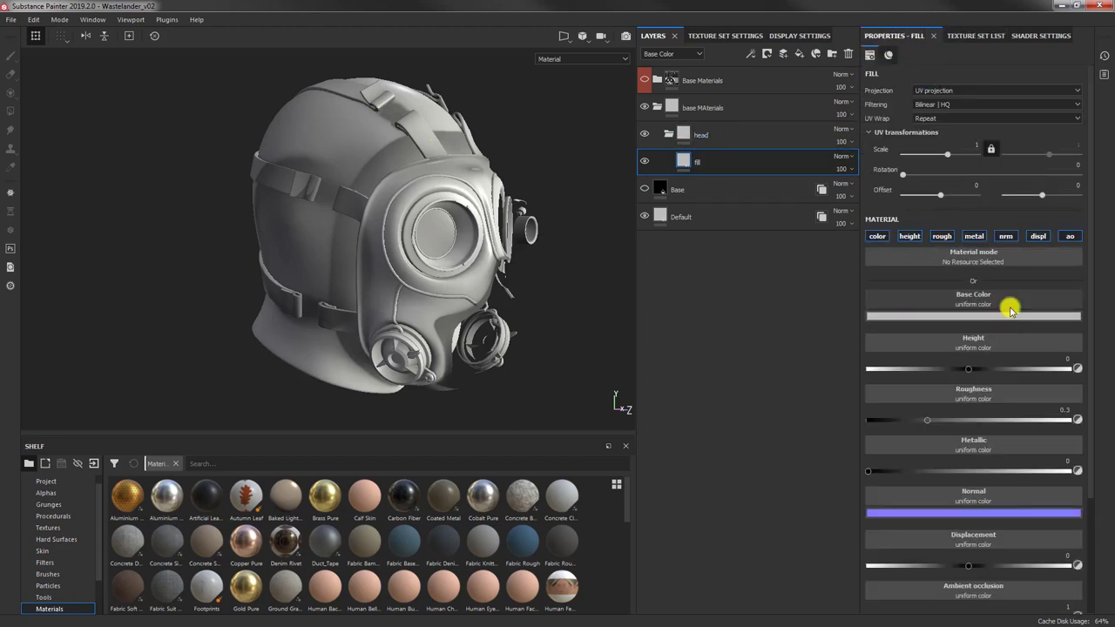
click(943, 302)
click(926, 315)
drag(979, 364, 883, 480)
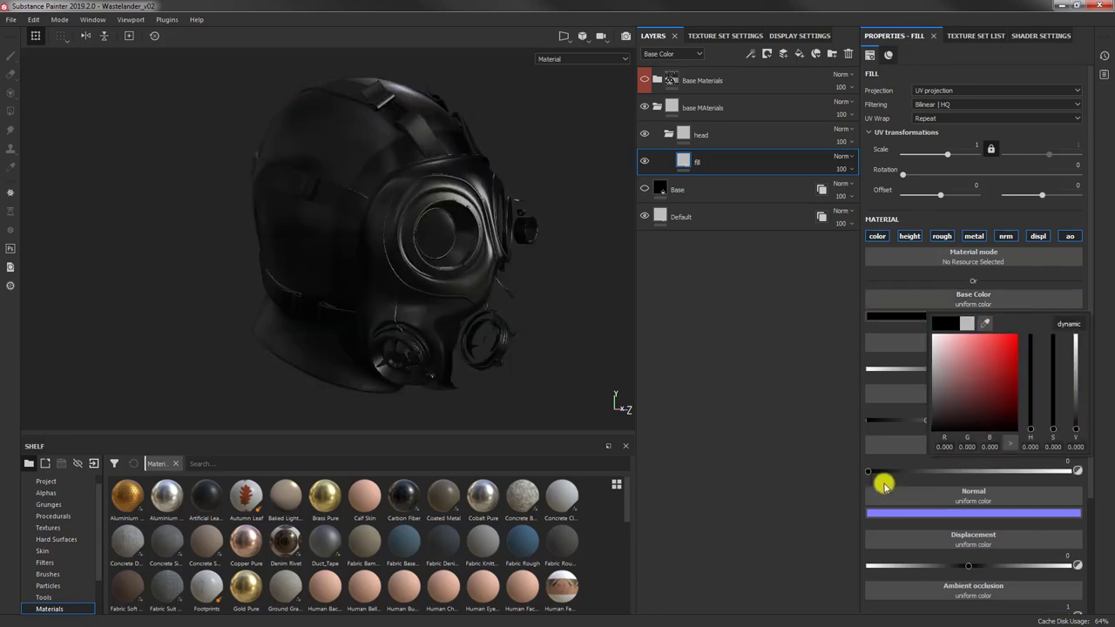
click(777, 337)
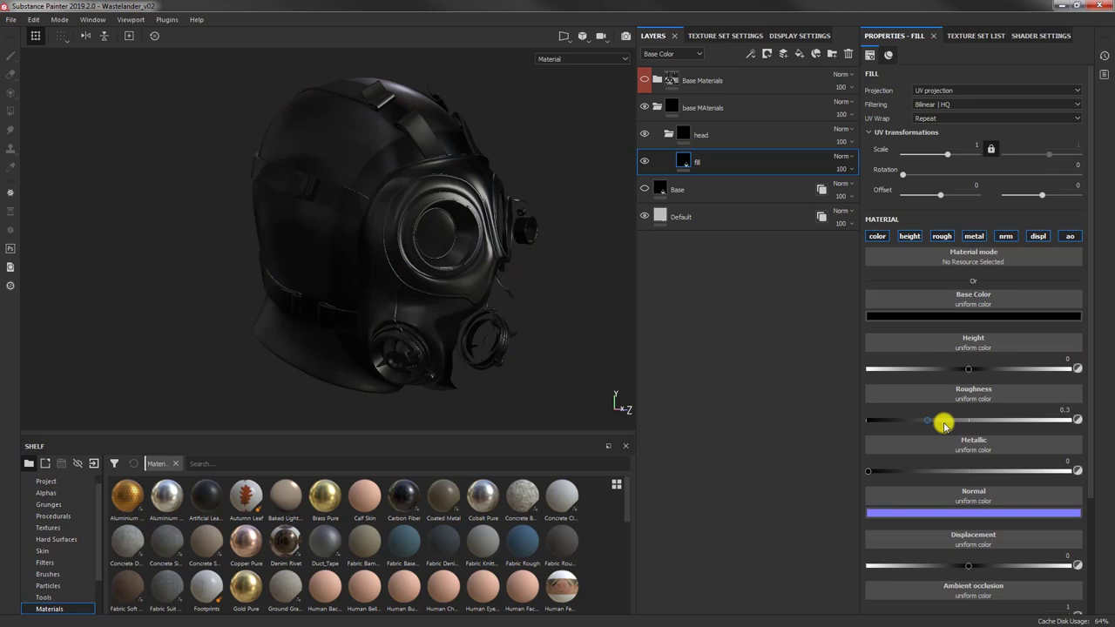
drag(928, 420, 1069, 420)
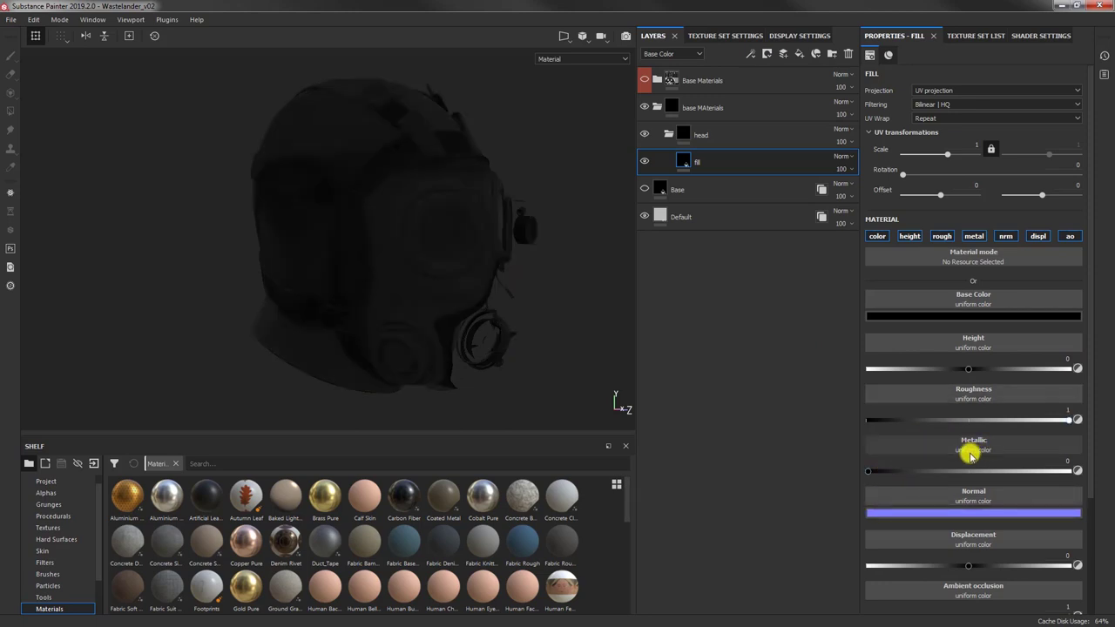
drag(926, 469, 1106, 471)
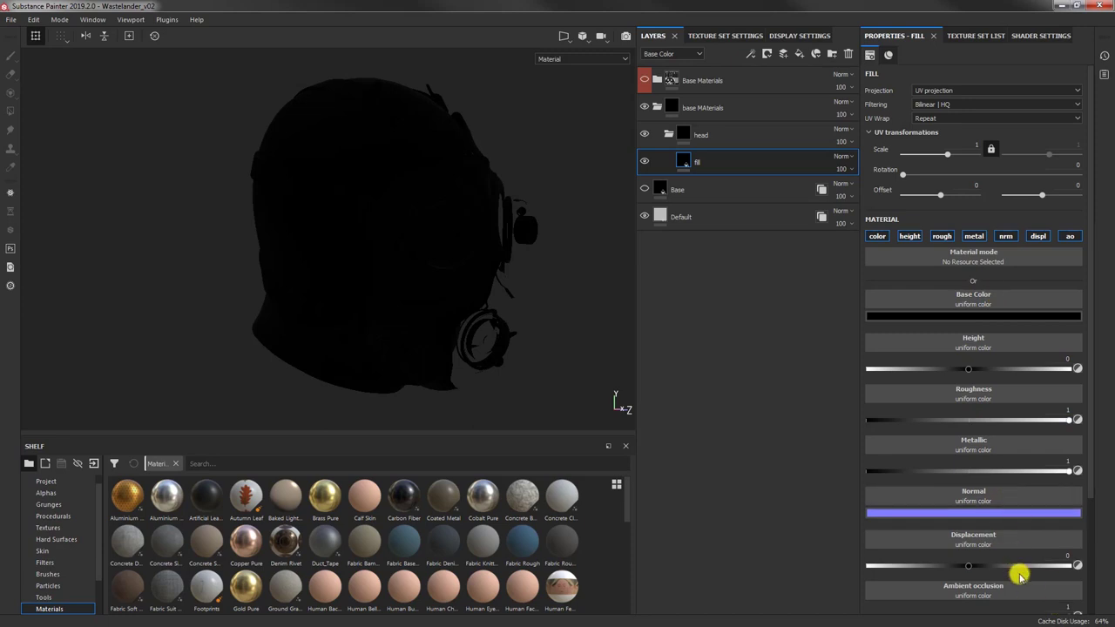
Step: Add a black mask to the head folder and reveal the head mesh with a mesh polygon fill
click(697, 136)
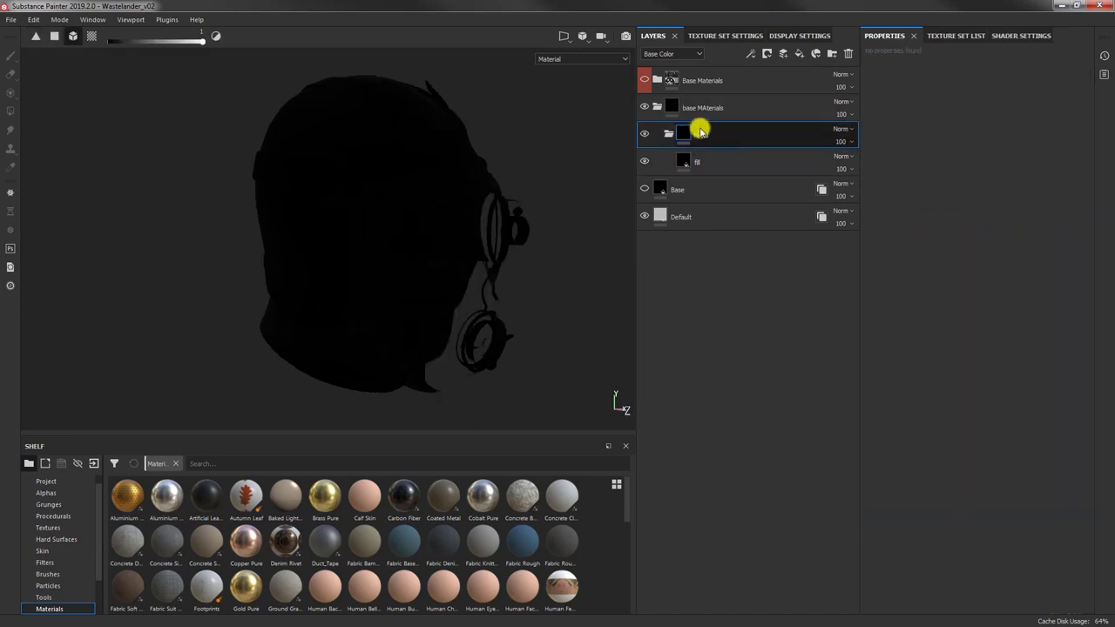
right_click(702, 133)
click(755, 147)
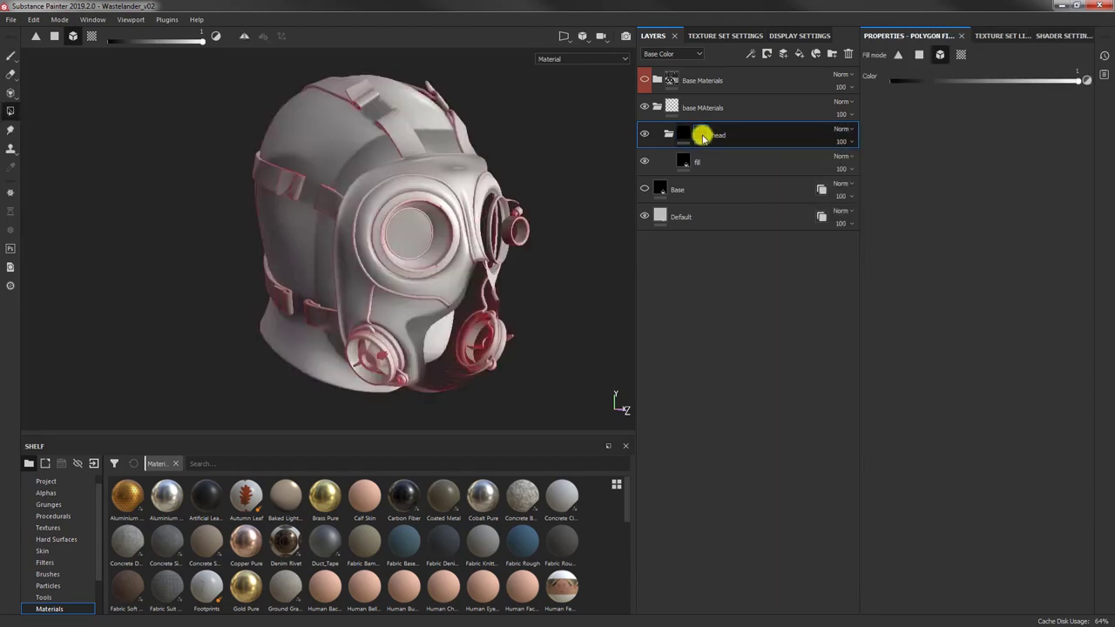
mouse_move(707, 135)
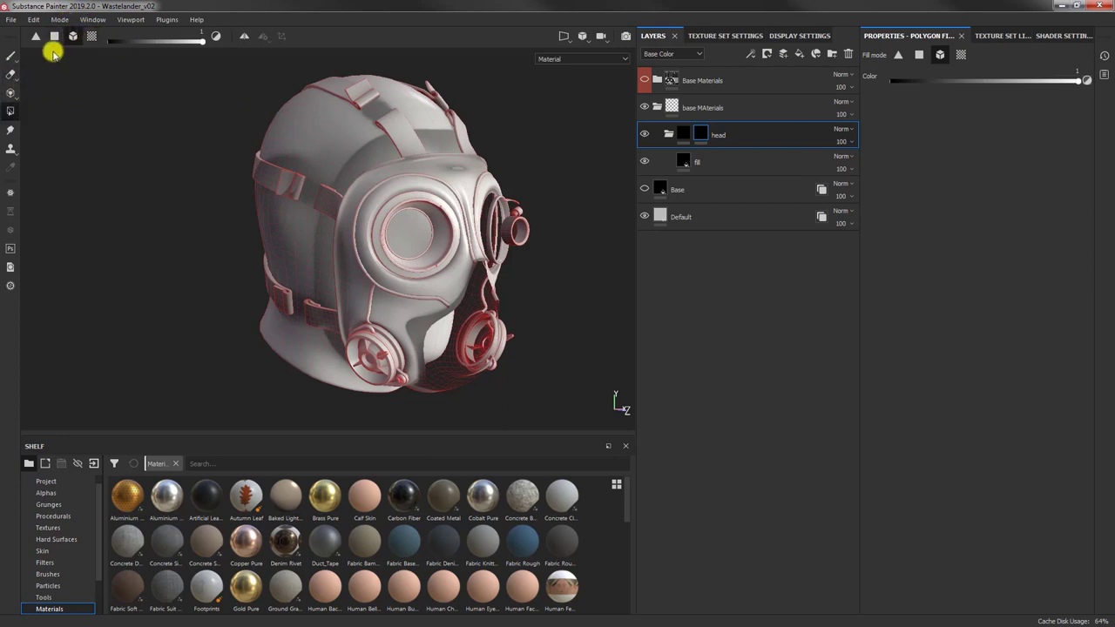
click(332, 135)
alt+drag(332, 138, 392, 170)
Step: Examine the polygon-filled head islands in the 2D UV layout and the masked head on the 3D model
key(F2)
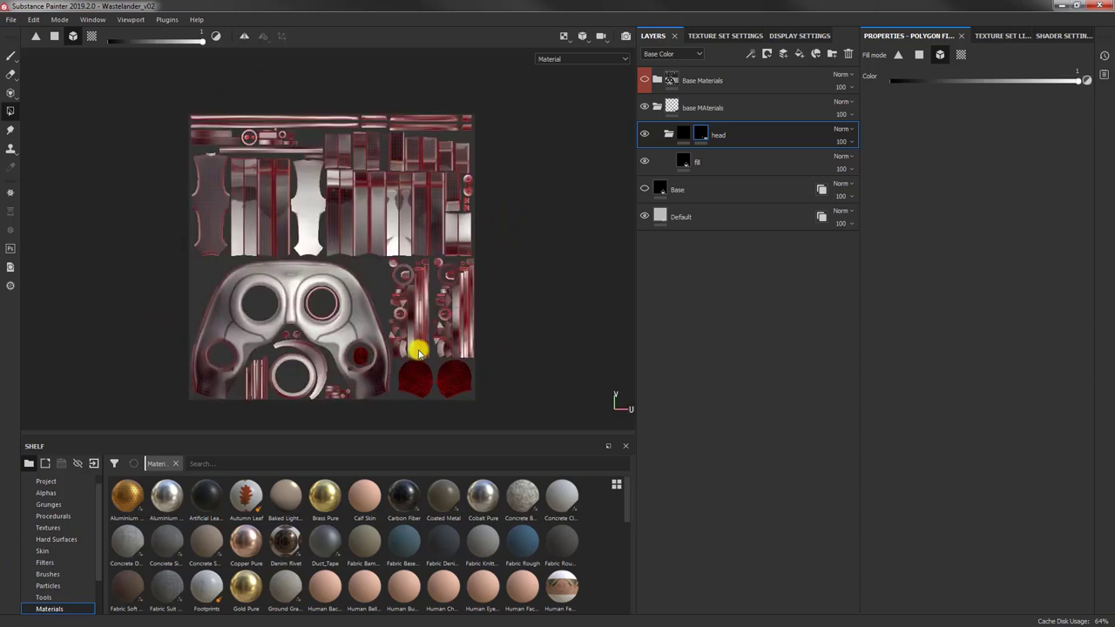
middle_drag(411, 348, 411, 278)
scroll(444, 325, up, 3)
scroll(444, 325, up, 3)
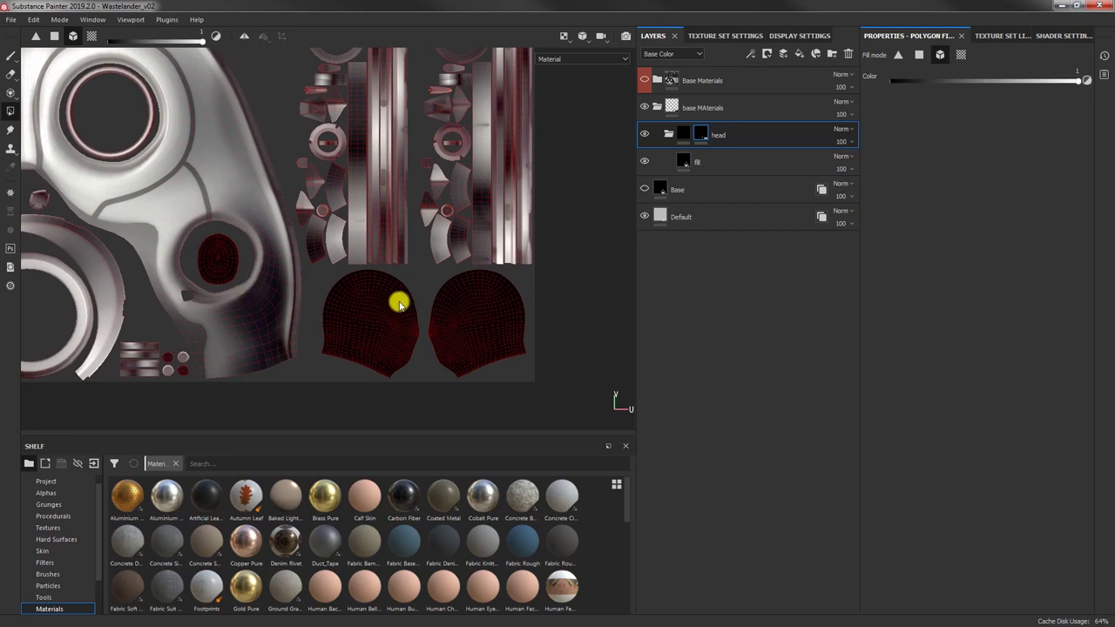
scroll(398, 302, down, 5)
middle_drag(391, 304, 407, 343)
key(F2)
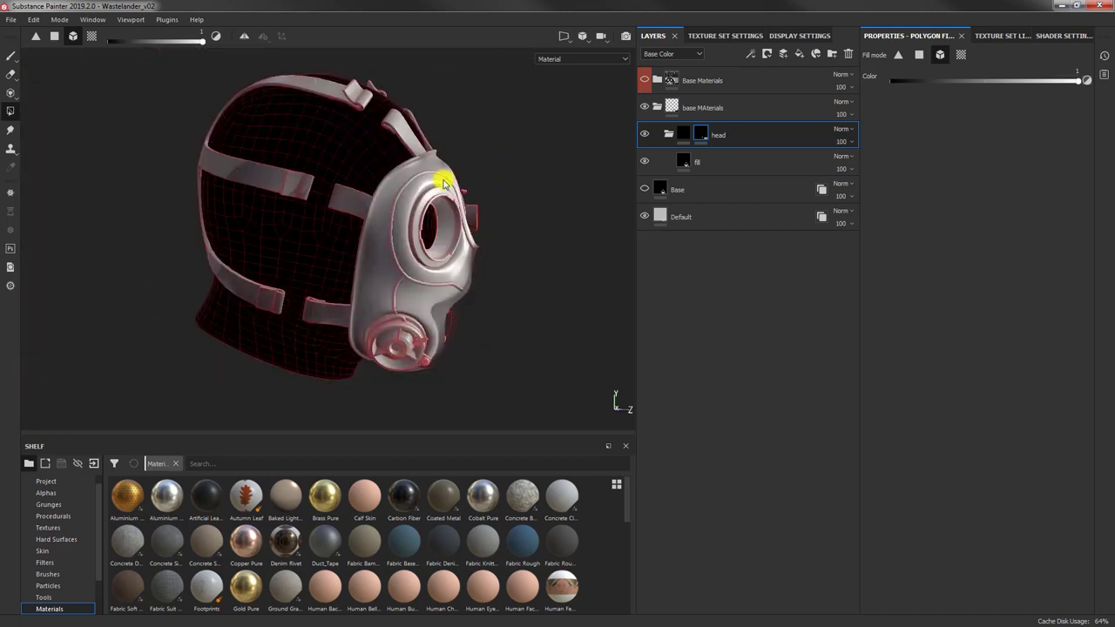
alt+drag(317, 154, 365, 186)
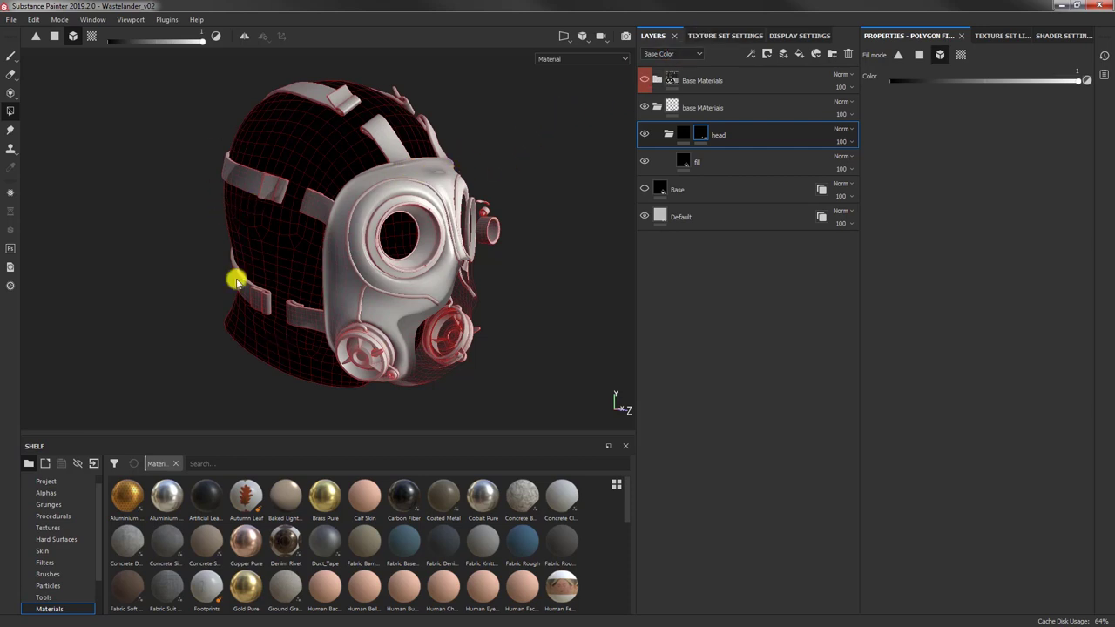
Step: Check the baked mesh maps of the texture set and display the ID map on the model
click(720, 36)
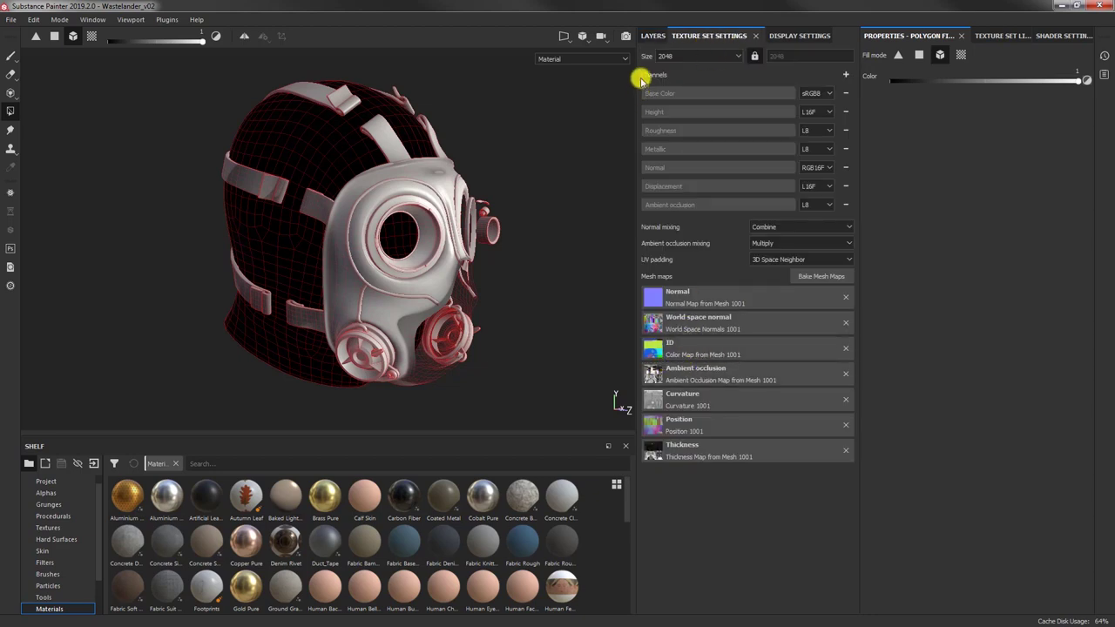
click(653, 36)
click(572, 60)
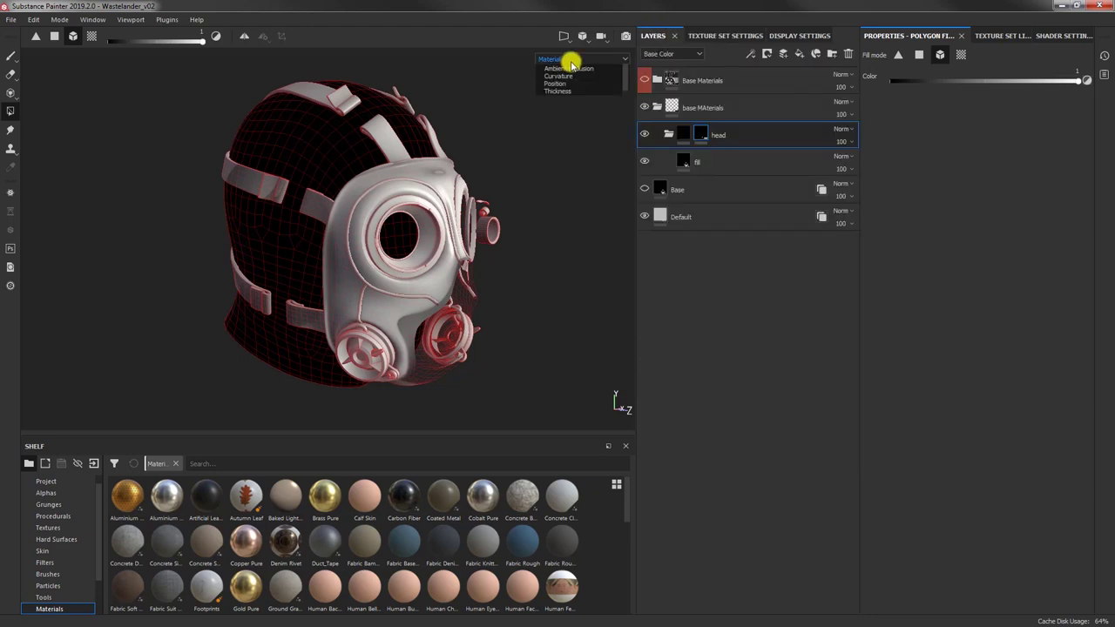
scroll(568, 101, down, 3)
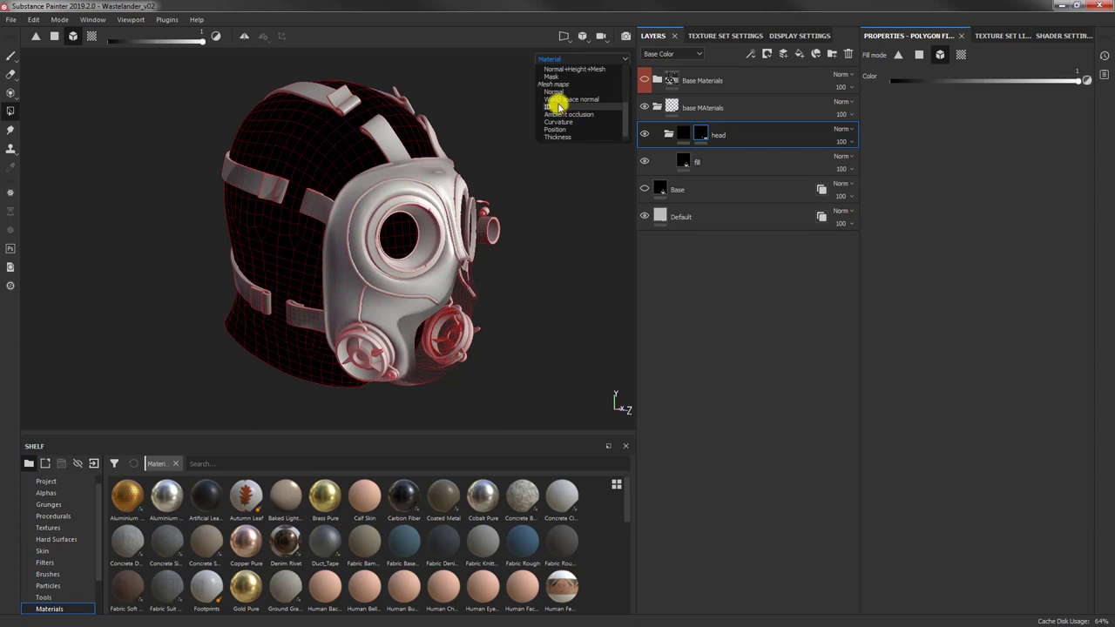
click(557, 107)
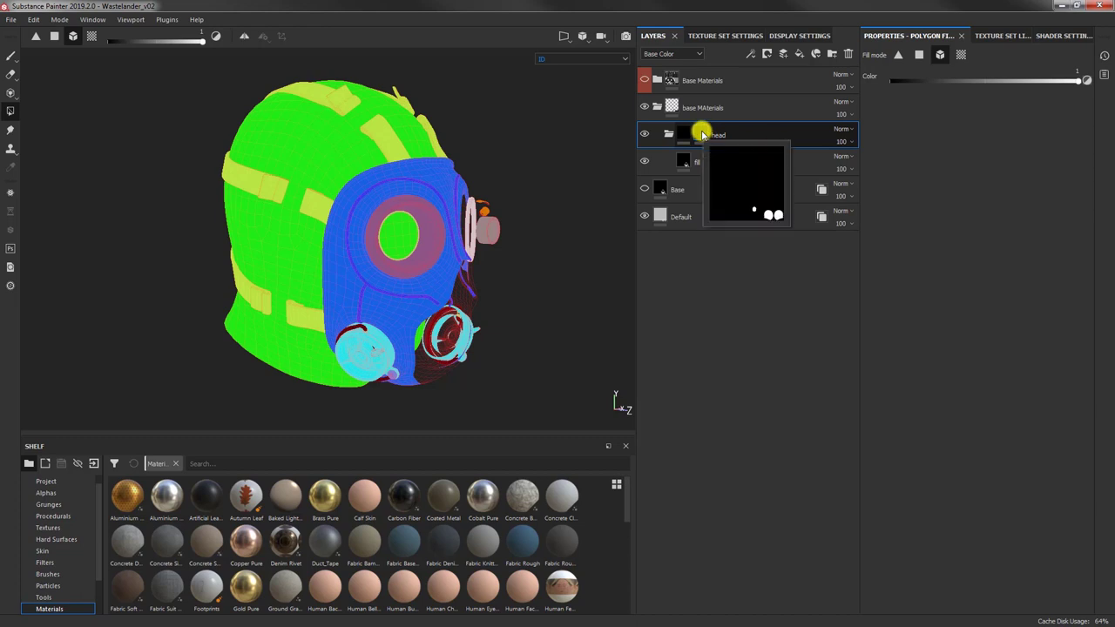
Step: Replace the head folder's mask with a color selection mask that uses the head's green ID color
right_click(702, 134)
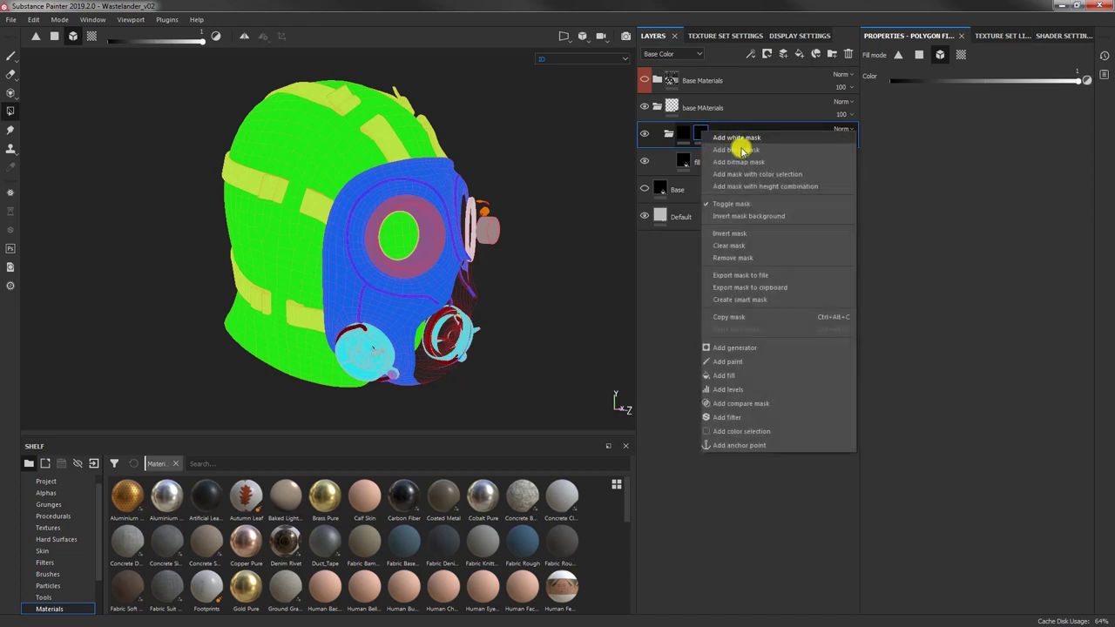
click(760, 258)
right_click(713, 138)
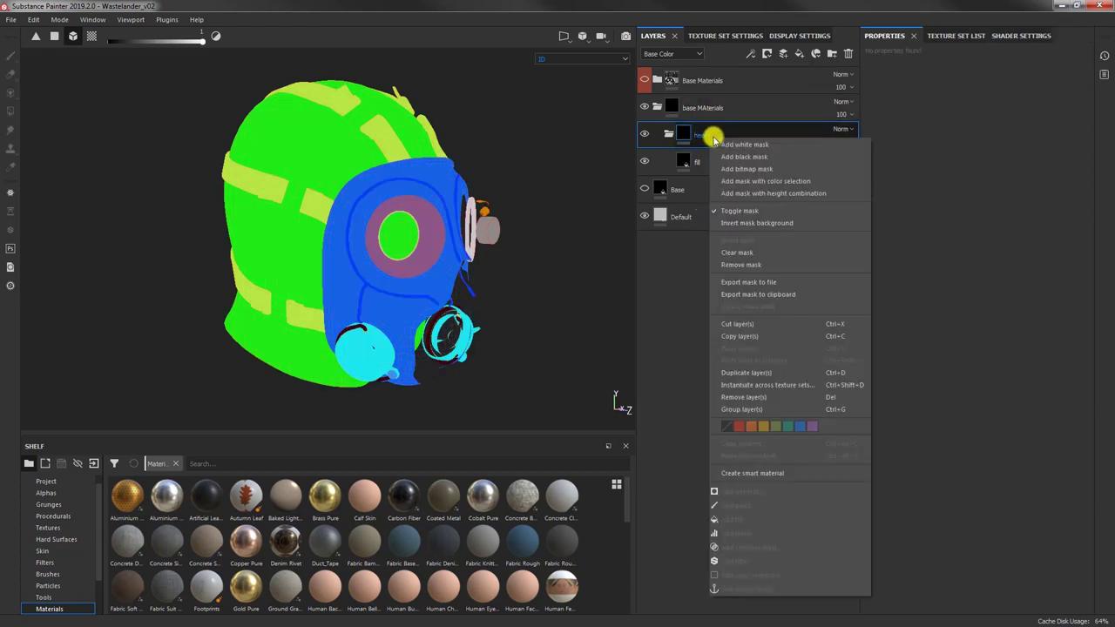
click(760, 182)
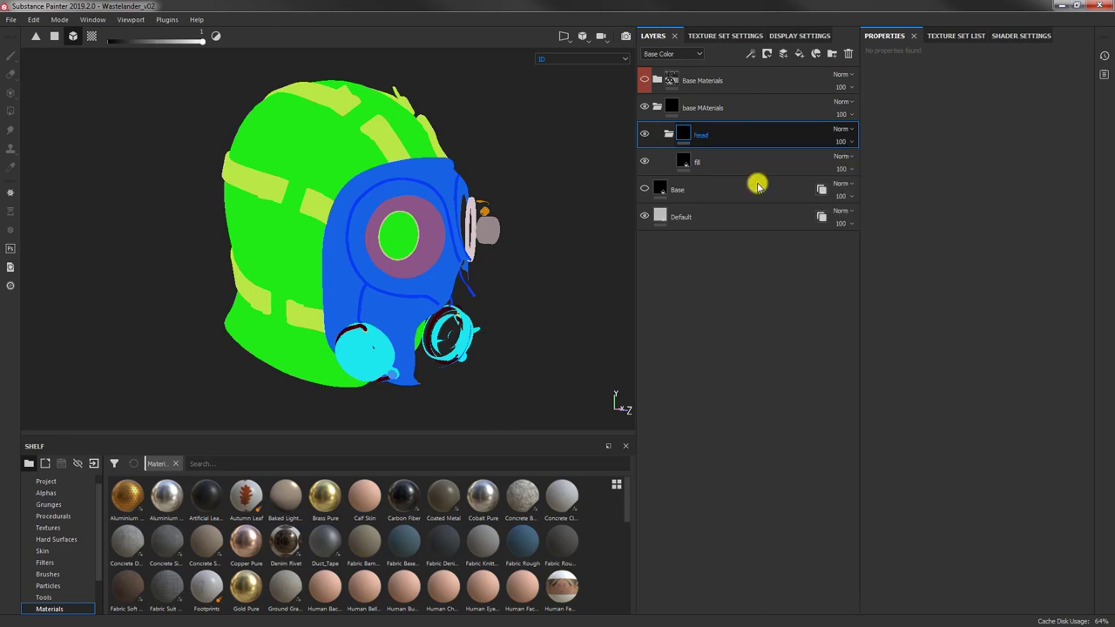
click(1065, 171)
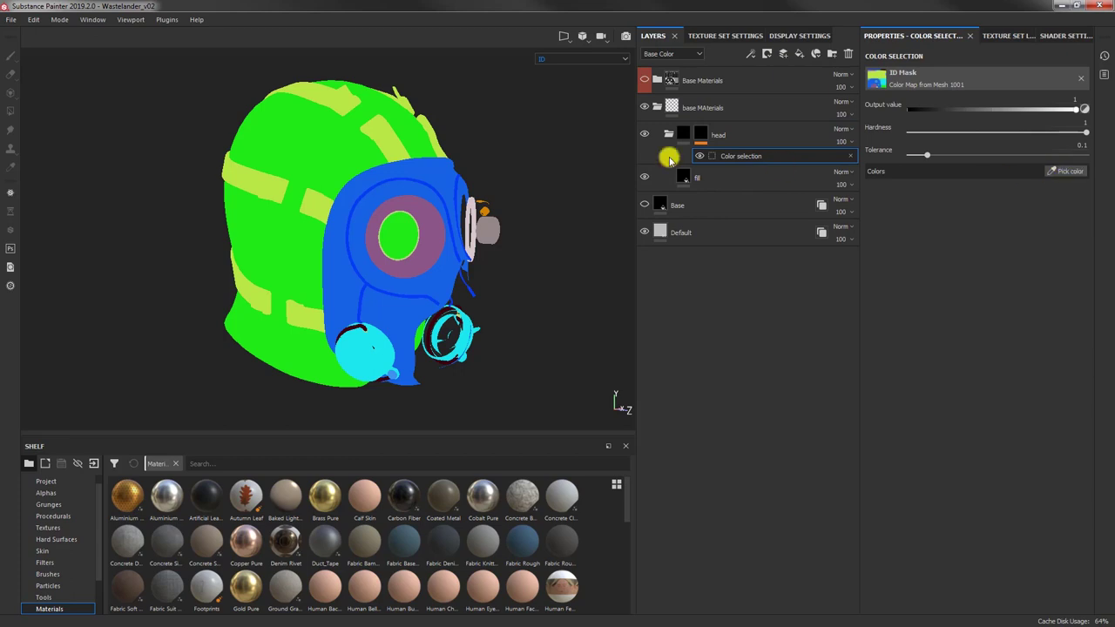
click(321, 140)
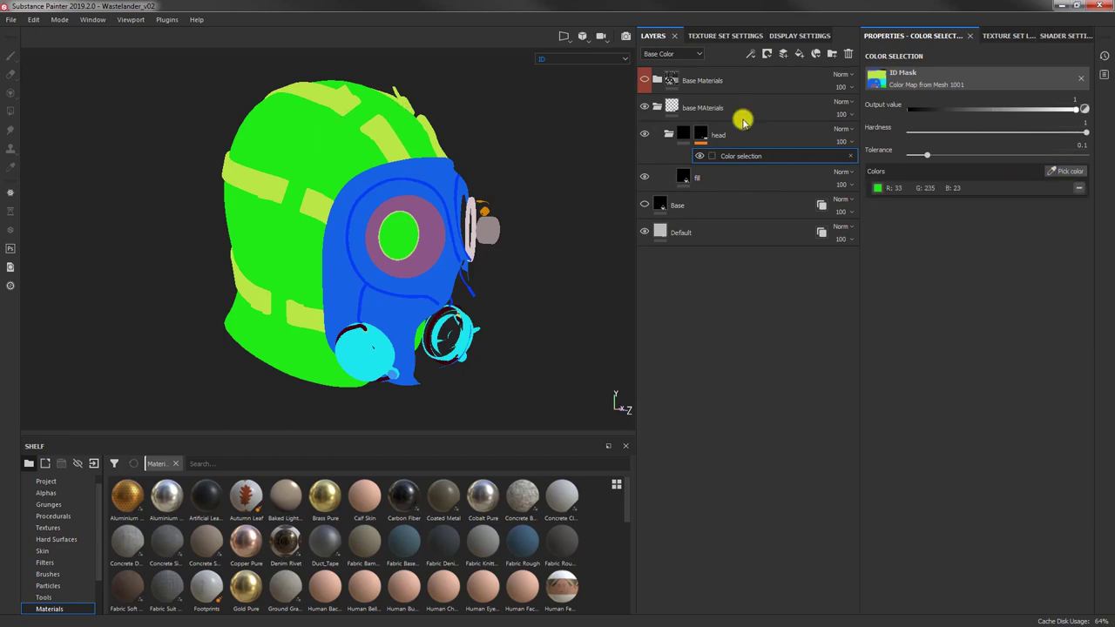
Step: Restore the material display, check the masked head from the other side, and collapse the head folder
key(m)
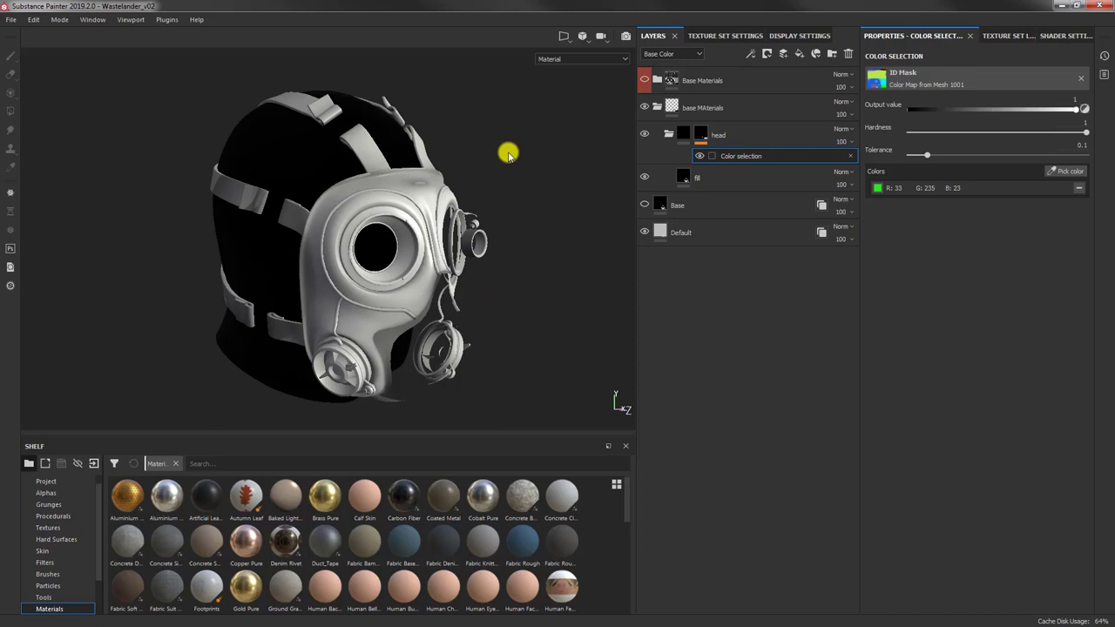
alt+drag(510, 166, 361, 262)
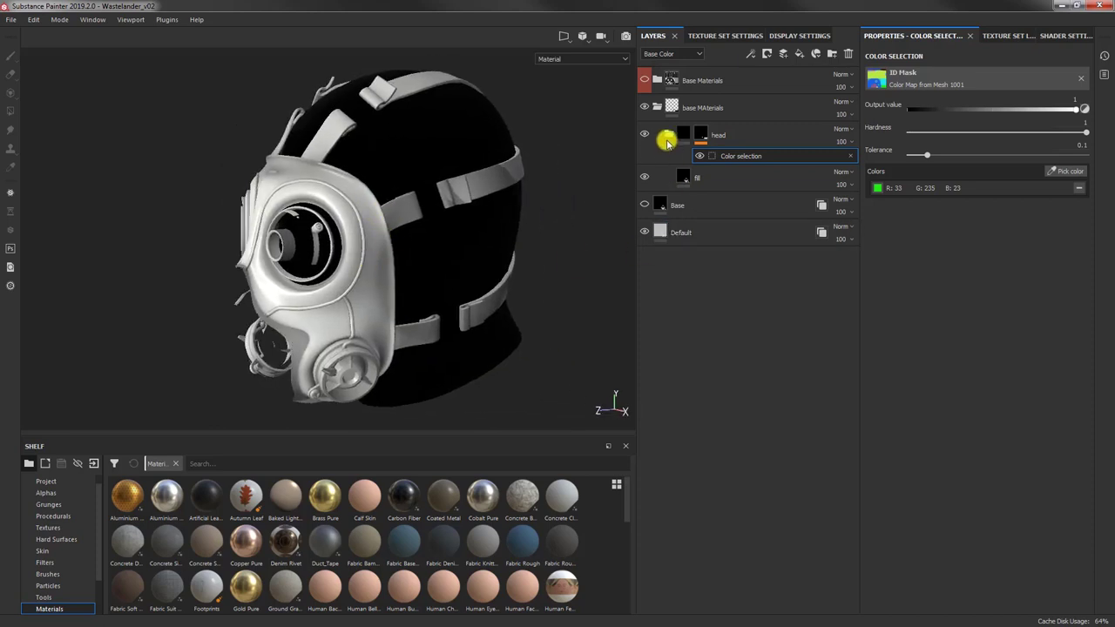
click(670, 132)
click(685, 131)
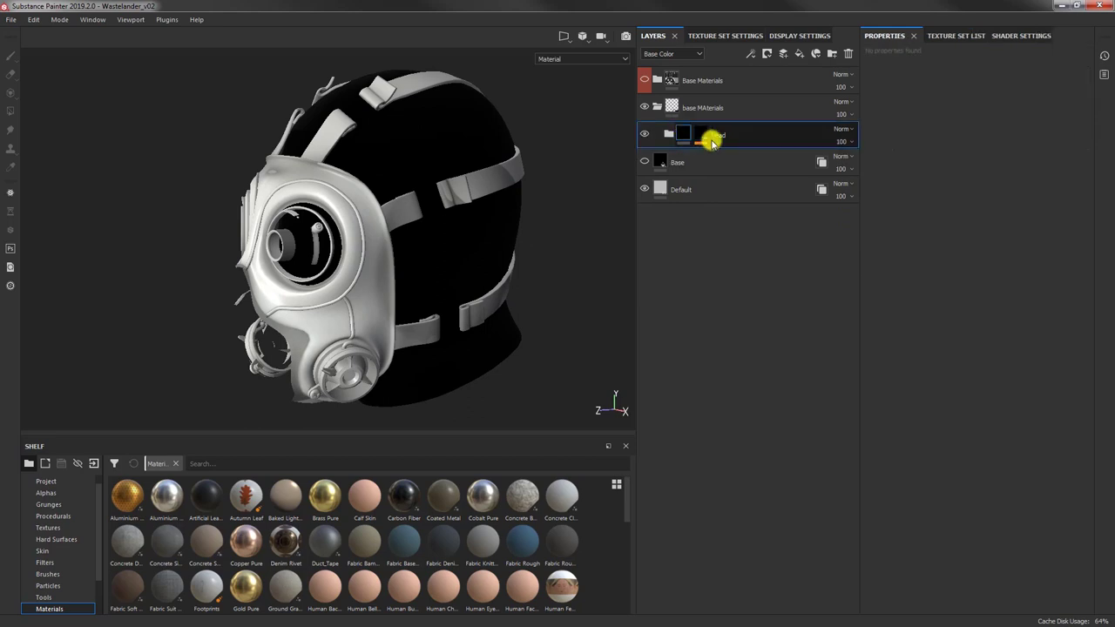
Step: Add a folder named mask above the head folder and place a new fill layer inside it
click(830, 54)
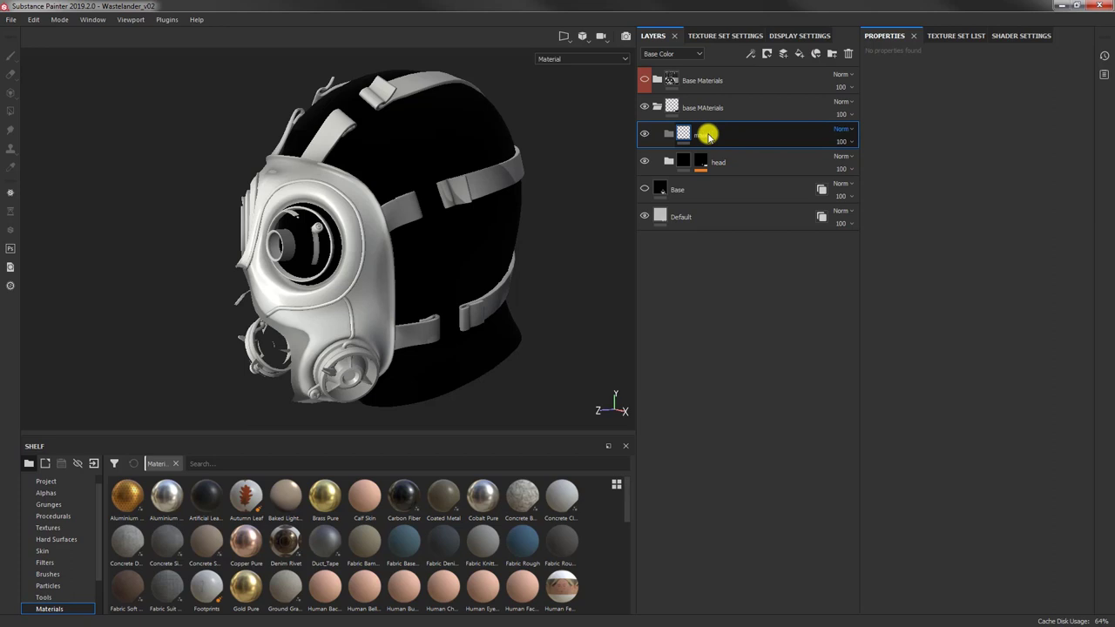
click(485, 167)
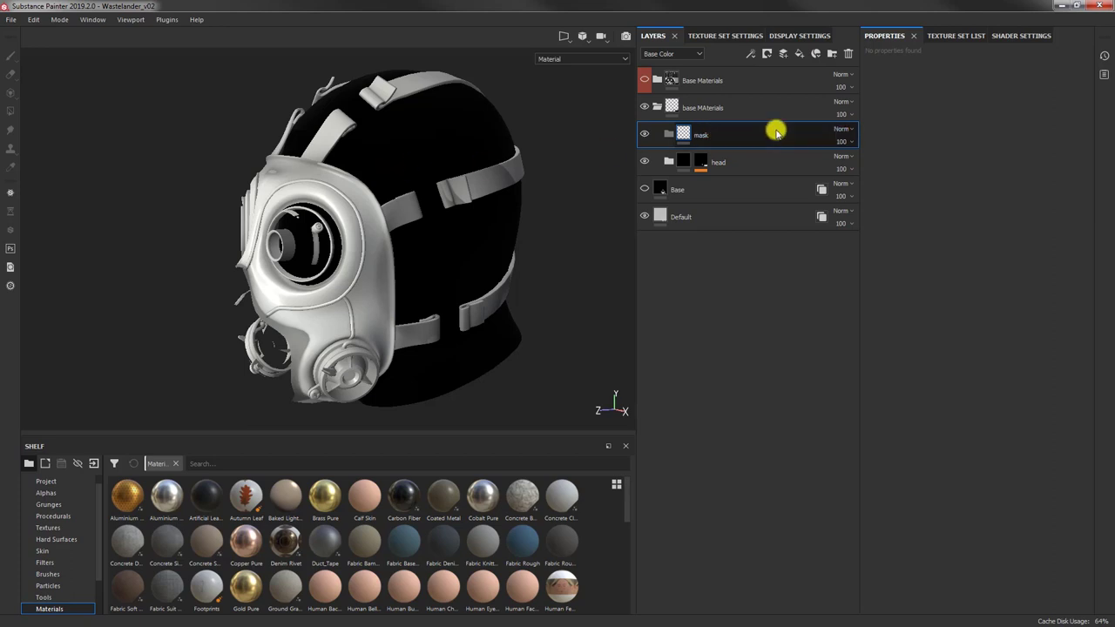
click(799, 54)
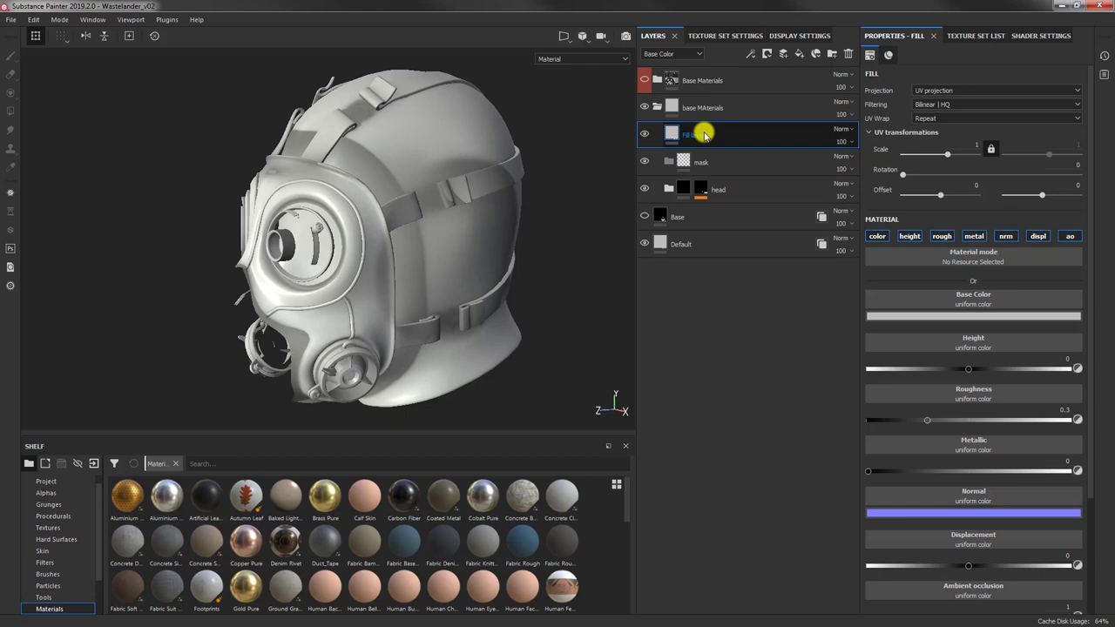
mouse_move(705, 135)
mouse_down()
mouse_move(737, 162)
mouse_move(714, 133)
mouse_up()
click(669, 133)
Step: Mask the mask folder by color selection, using the blue ID color of the gas mask's face piece
right_click(715, 134)
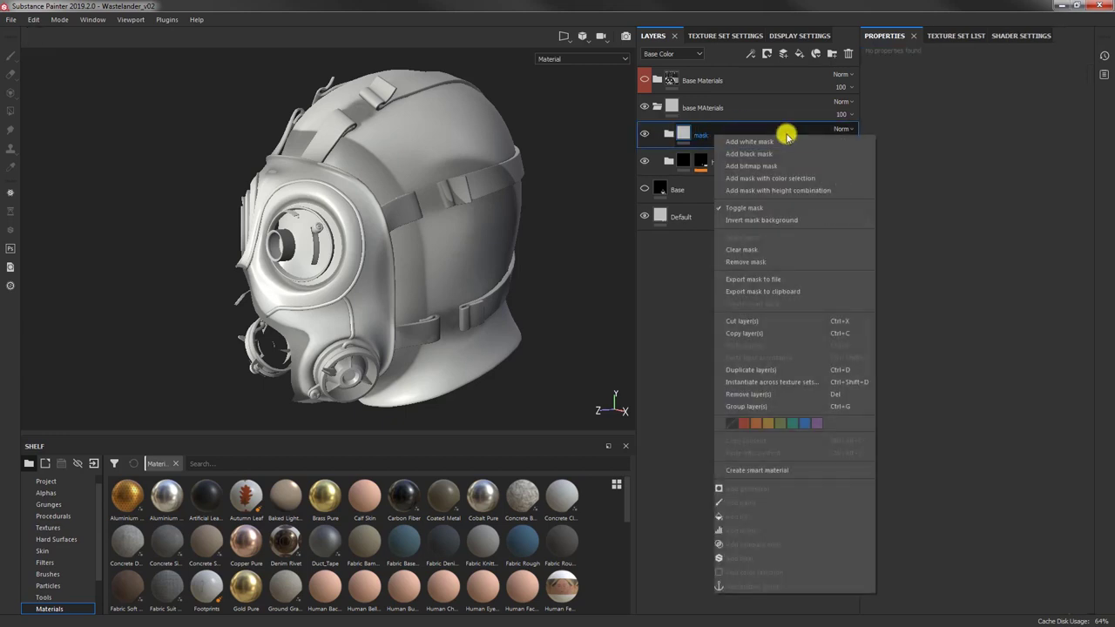
click(795, 178)
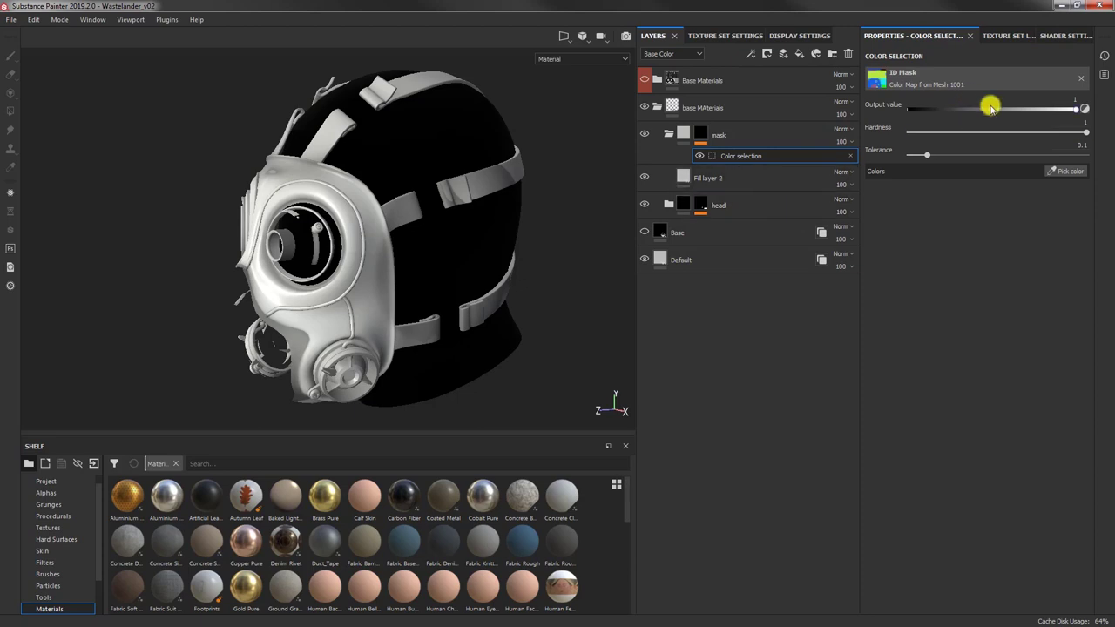
click(1056, 169)
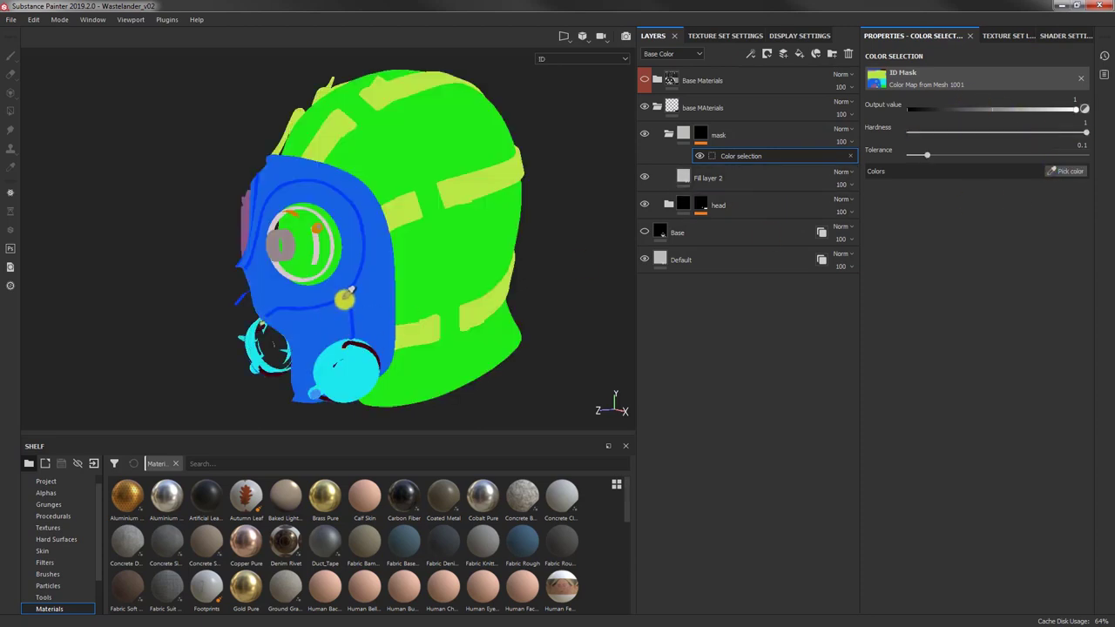
click(371, 293)
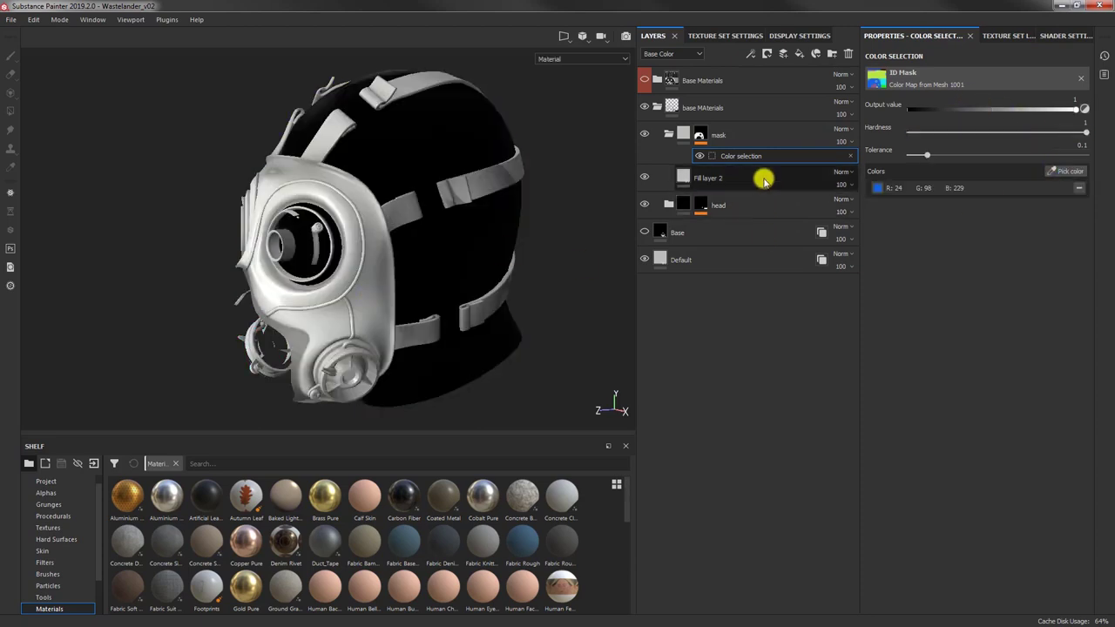
Step: Set the base color of the fill layer in the mask folder to a very dark grey
click(689, 177)
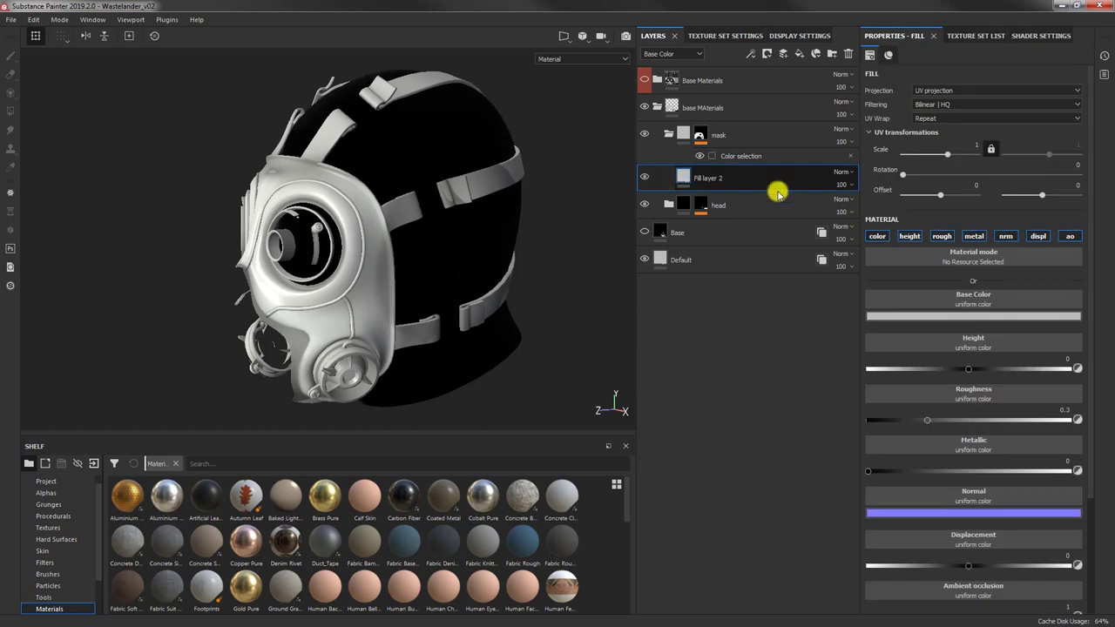
click(954, 315)
drag(991, 391, 913, 419)
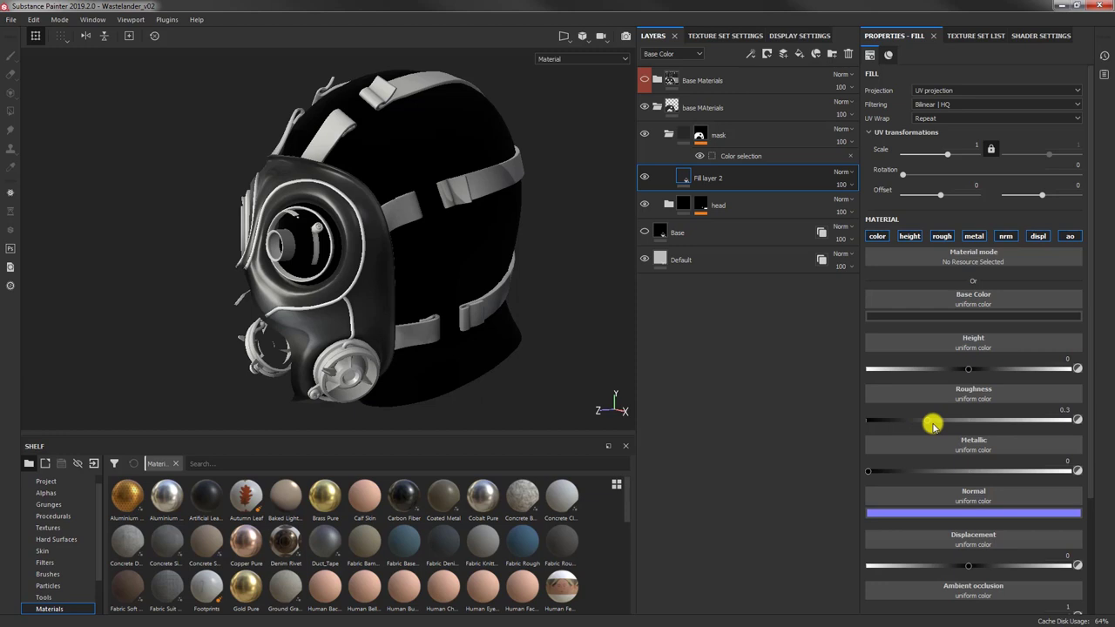
Step: Add the darker blue ID color of the raised piping to the mask folder's color selection and collapse the folder
alt+drag(334, 251, 353, 268)
scroll(352, 259, up, 3)
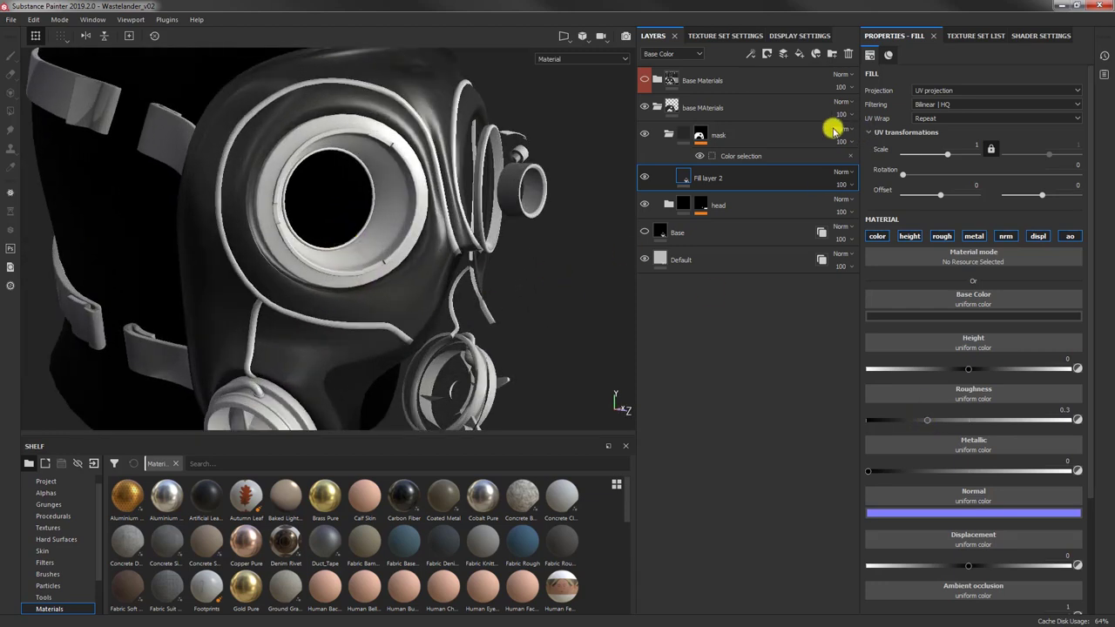
click(736, 156)
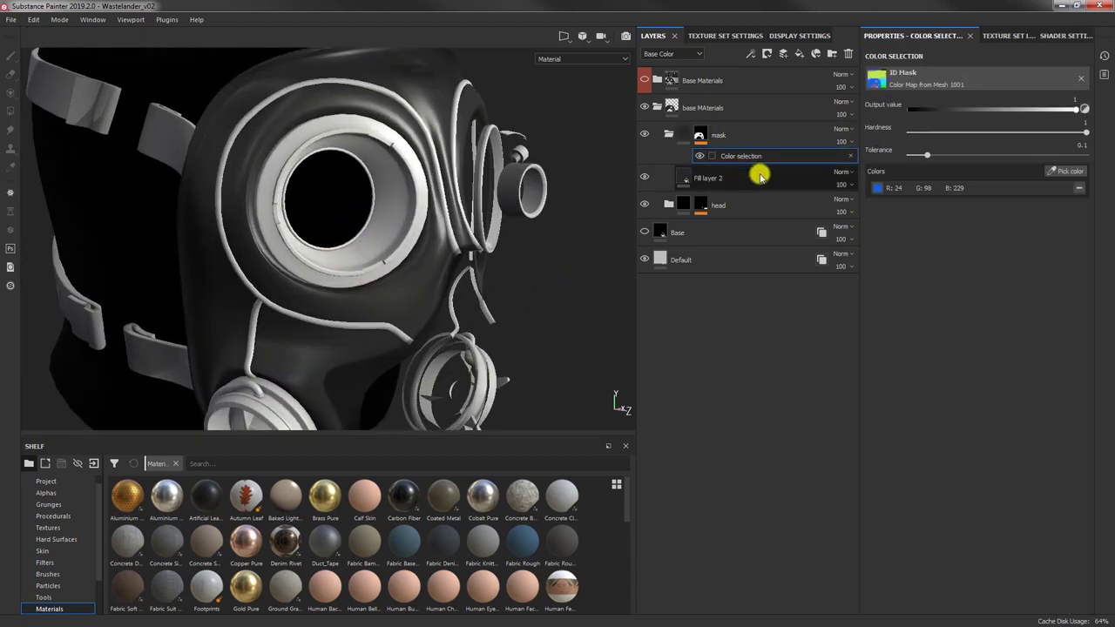
click(1071, 172)
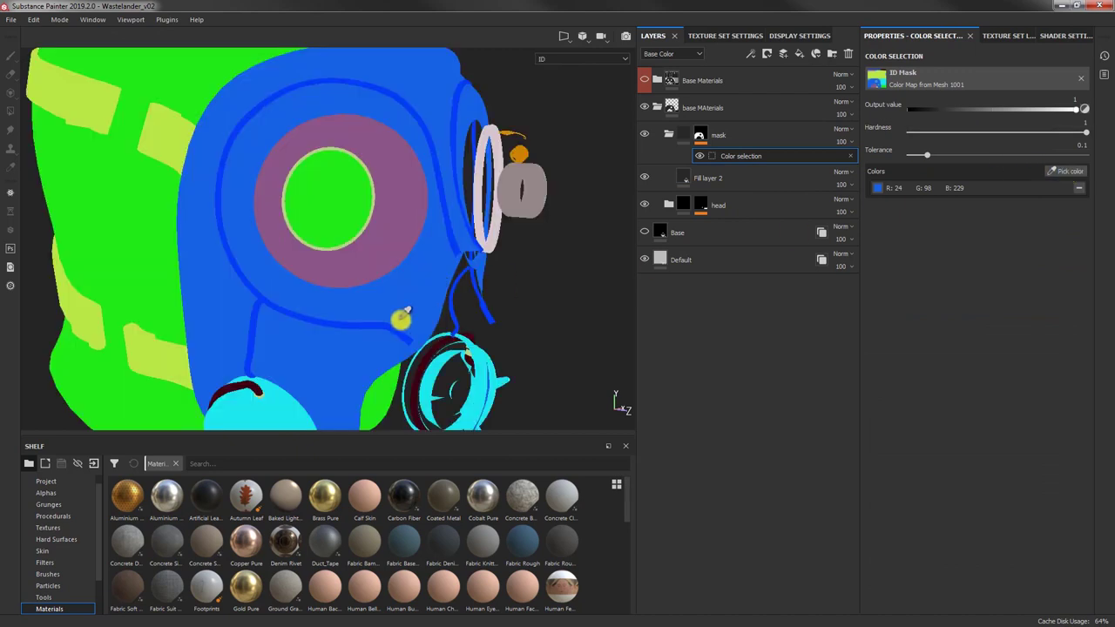
click(355, 325)
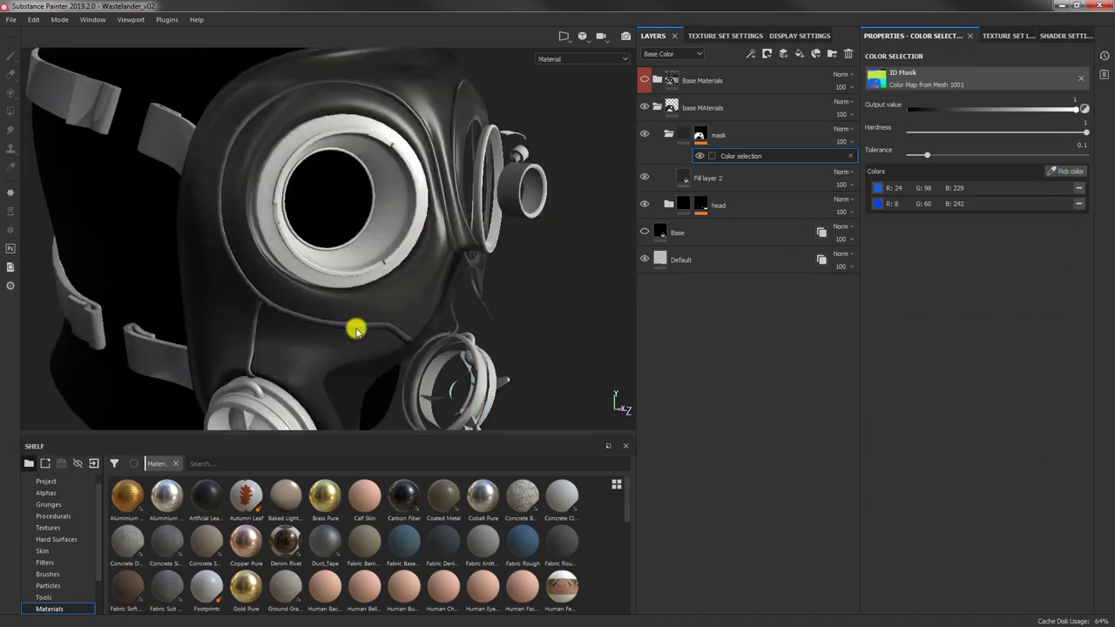
alt+drag(419, 248, 535, 323)
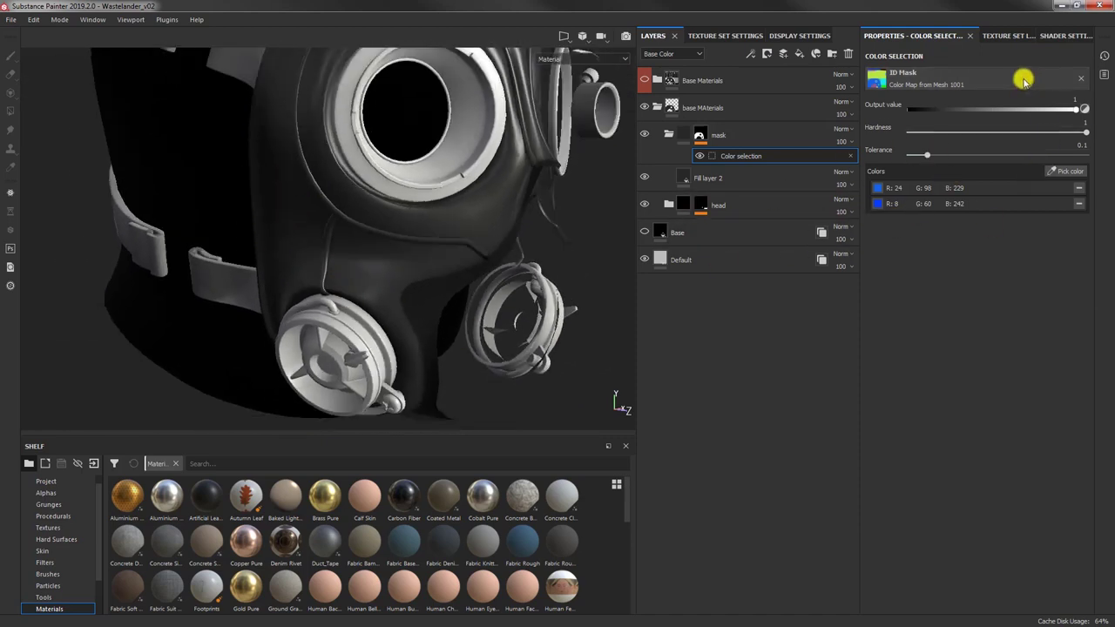
alt+drag(343, 232, 496, 202)
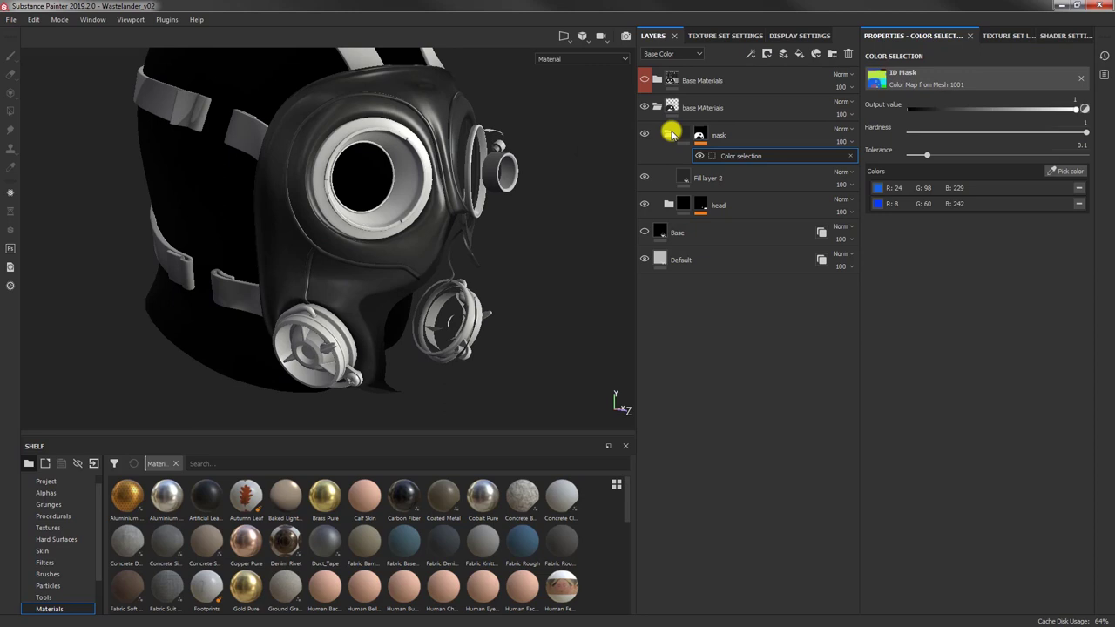
click(670, 133)
Step: Examine the mask folder's color mask in the 2D UV layout and check the folder's contents
key(F3)
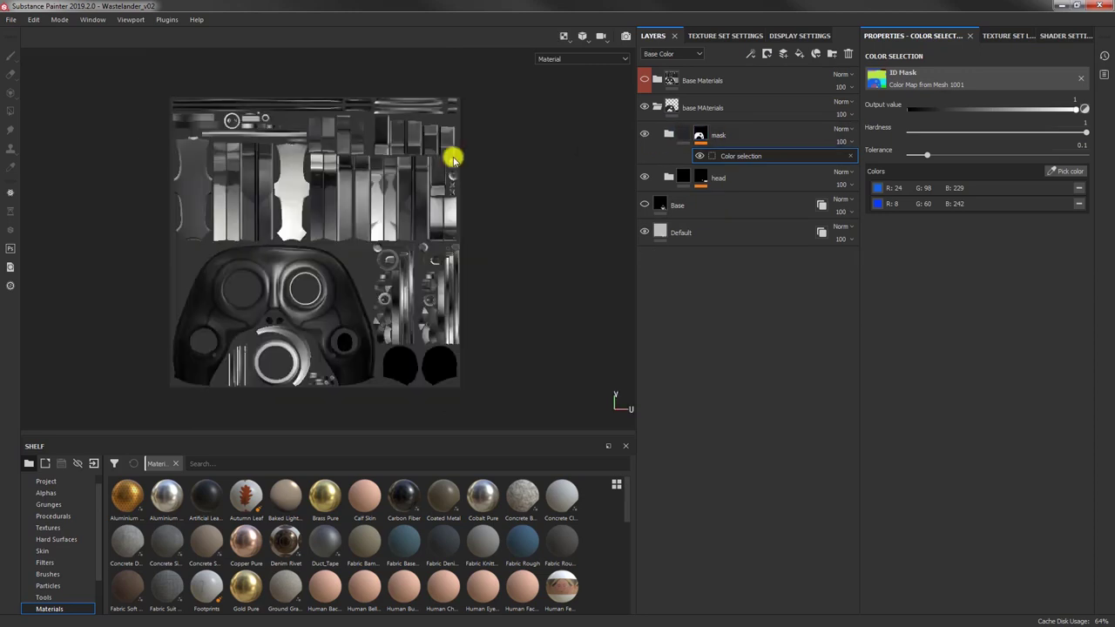
click(700, 135)
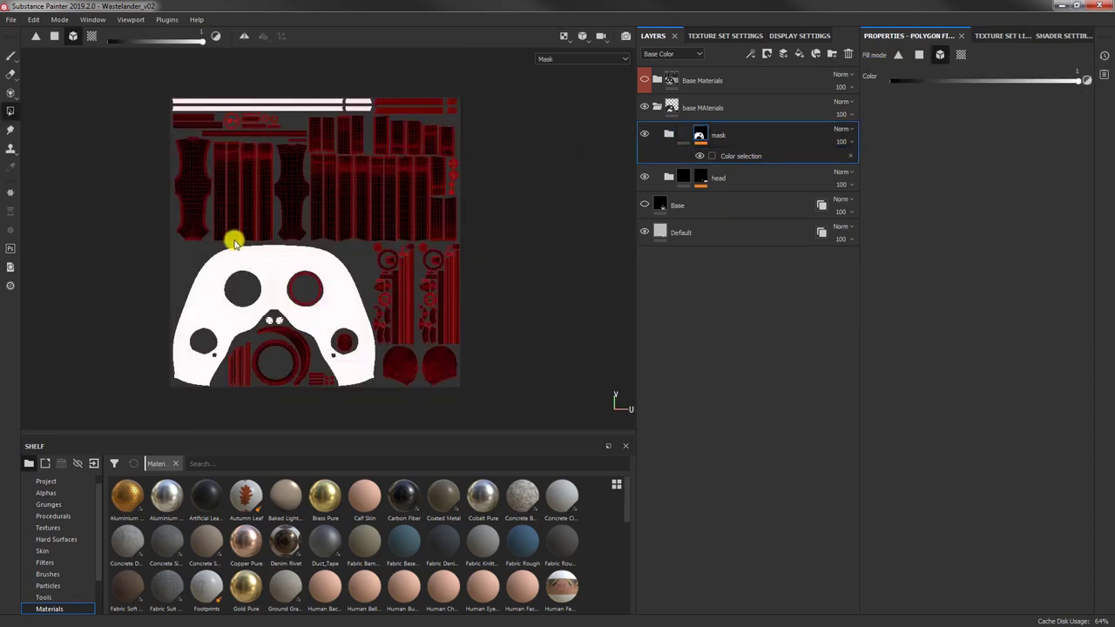
alt+middle_drag(231, 238, 253, 231)
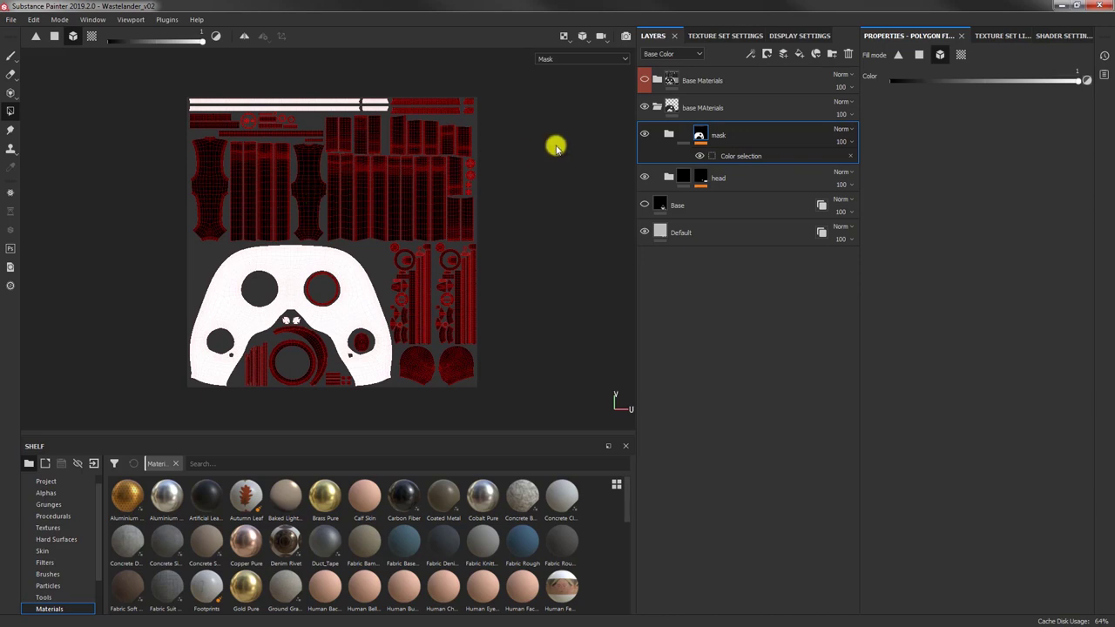
click(687, 137)
click(668, 135)
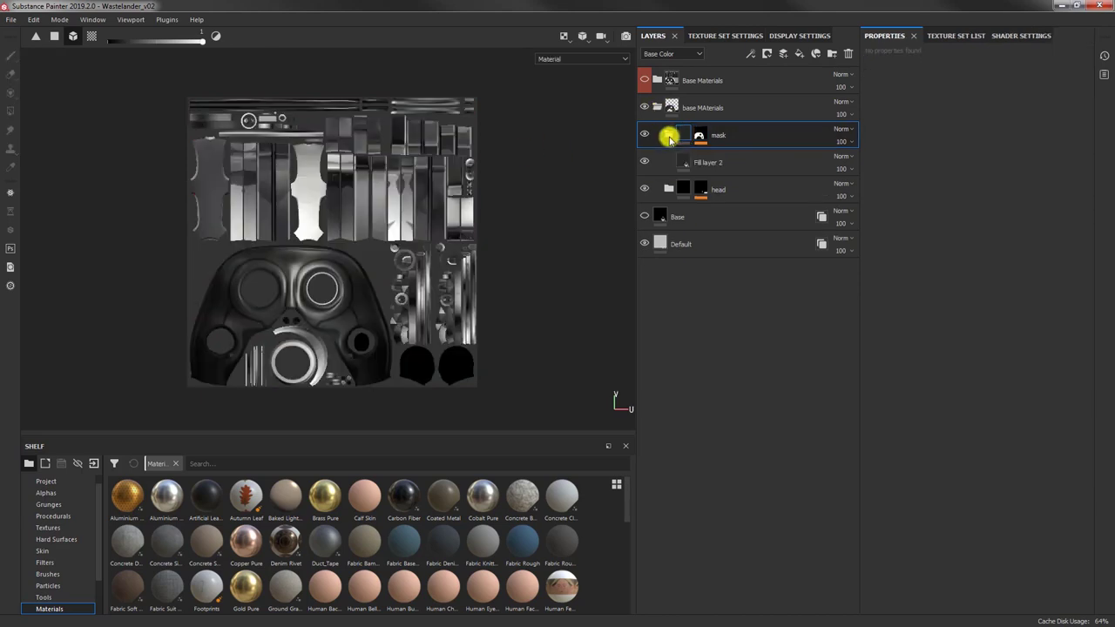
click(669, 135)
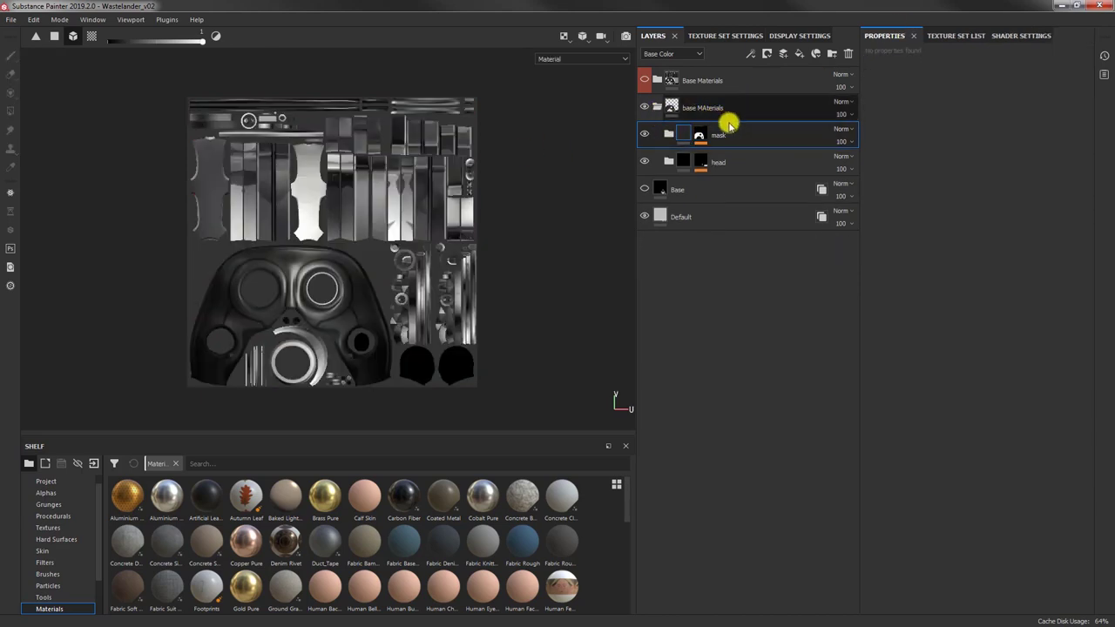
Step: Add a folder named bare metal above the mask folder and place a new fill layer inside it
click(826, 53)
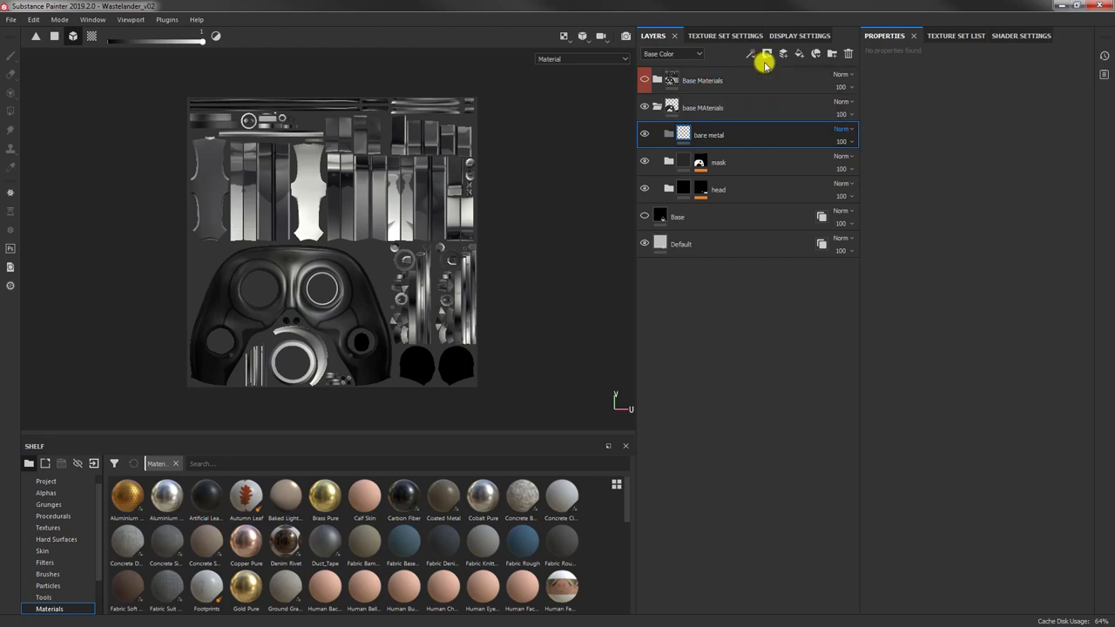
click(800, 54)
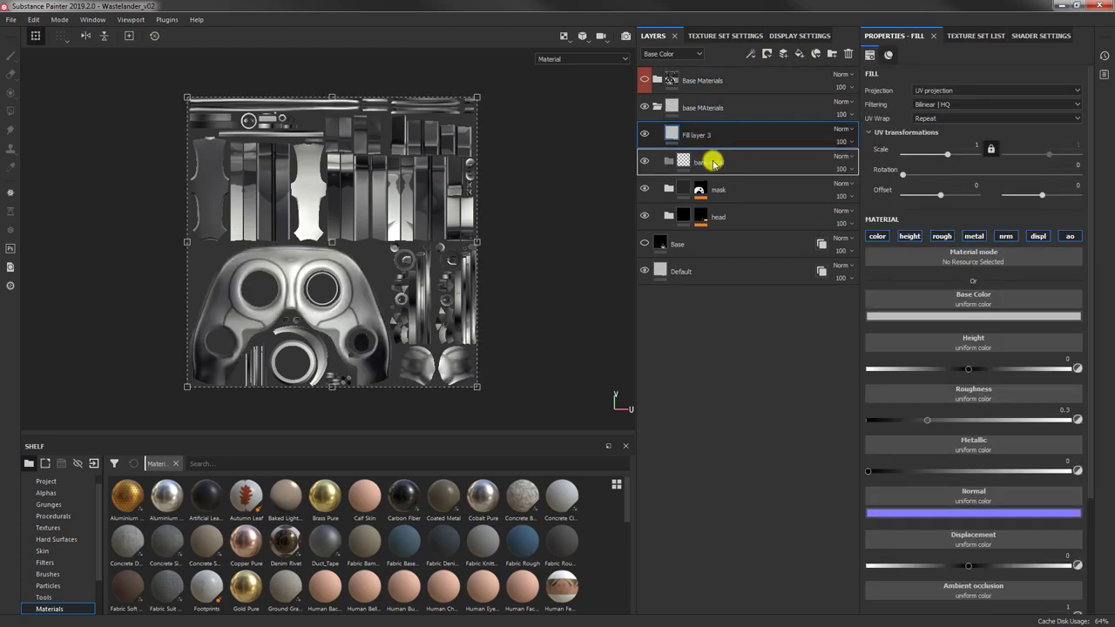
click(669, 135)
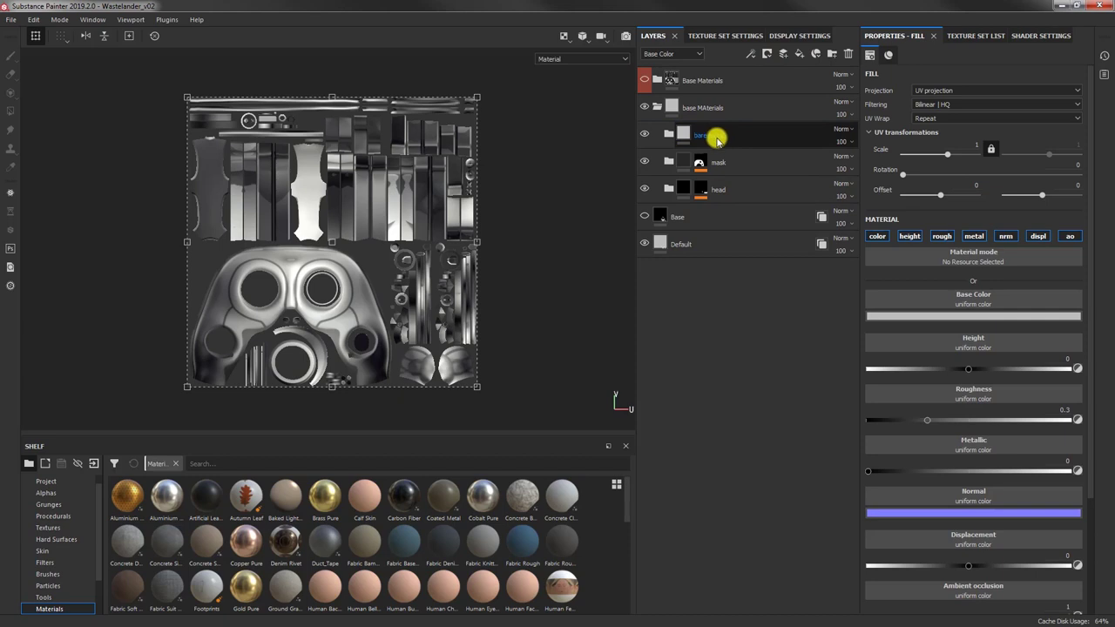
Step: Return to the 3D view and mask the bare metal folder by color selection, using the filters' cyan ID color
right_click(716, 139)
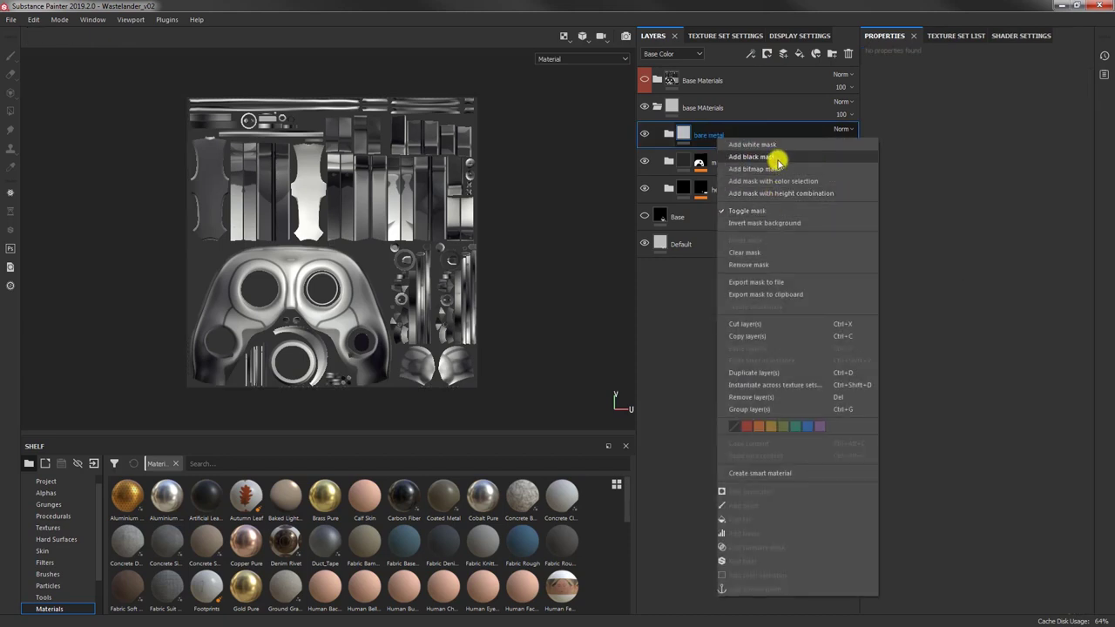
click(502, 129)
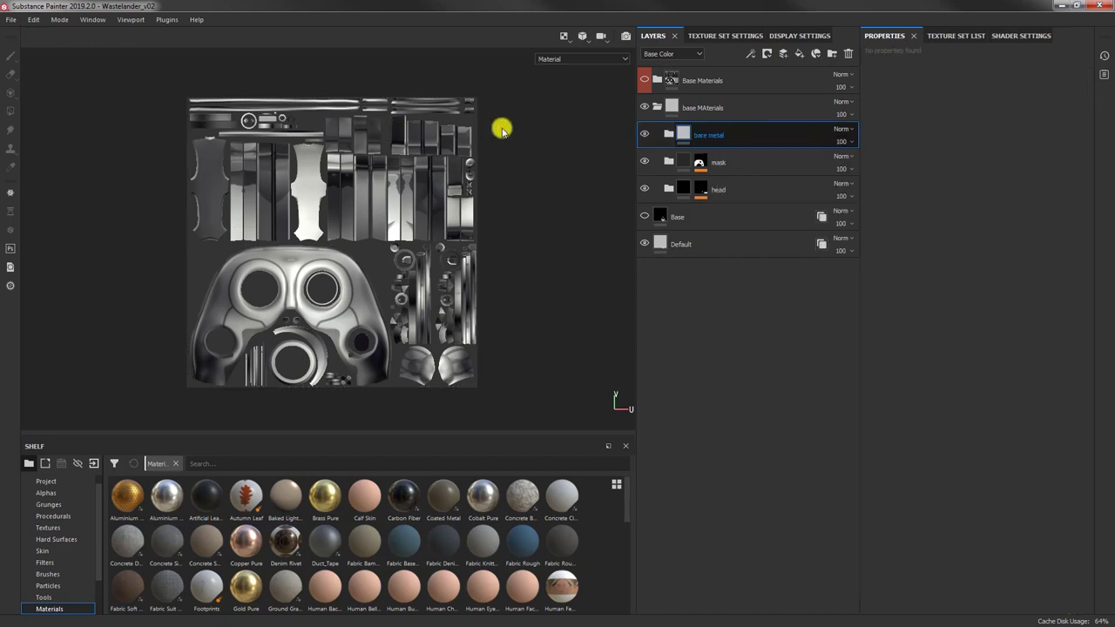
key(F2)
alt+drag(465, 218, 633, 154)
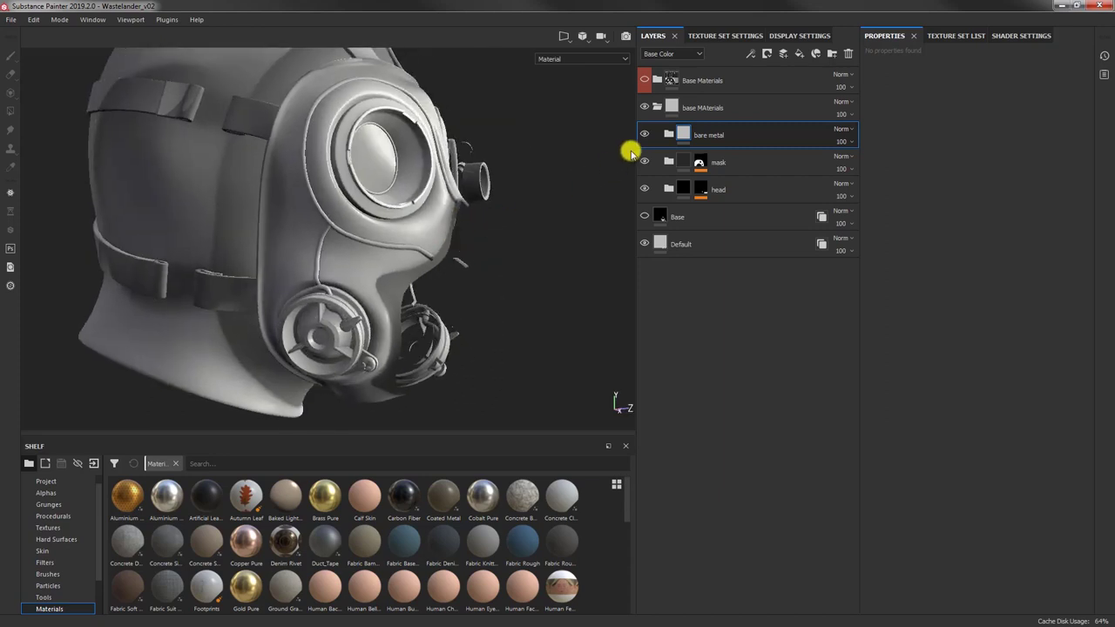
right_click(739, 137)
click(772, 179)
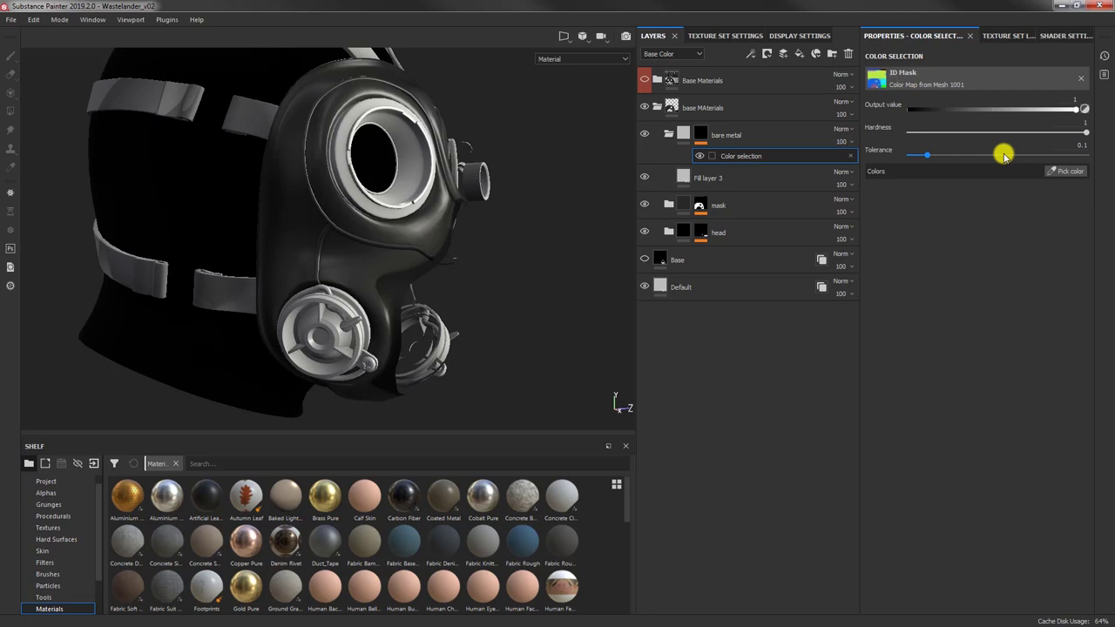
click(1065, 171)
click(338, 329)
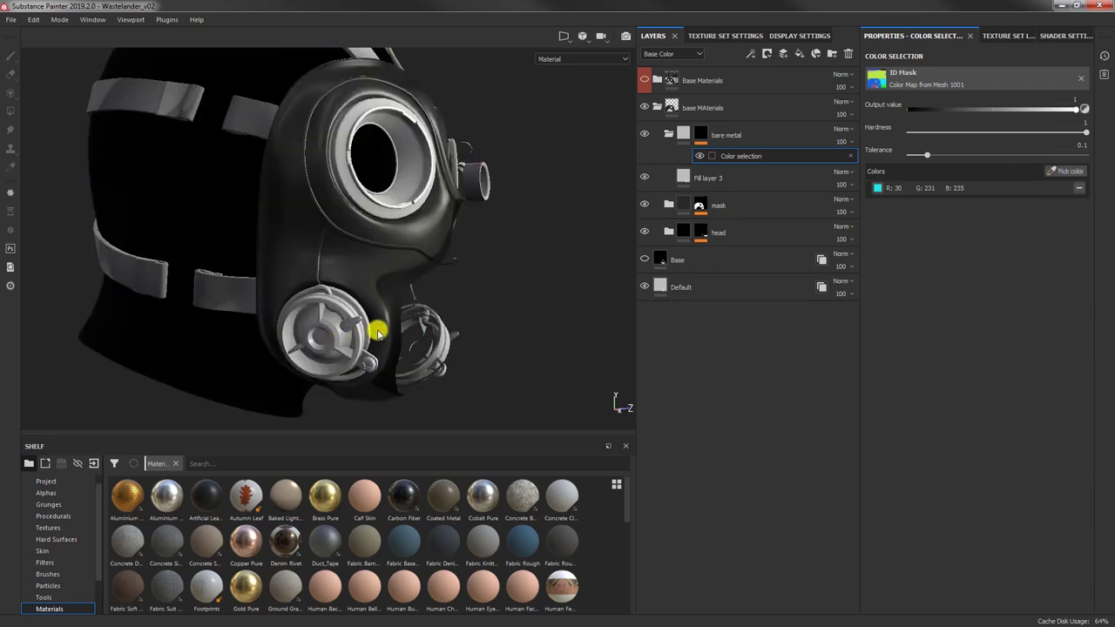
Step: Set the base color of the fill layer in the bare metal folder to a light blue-grey
click(676, 173)
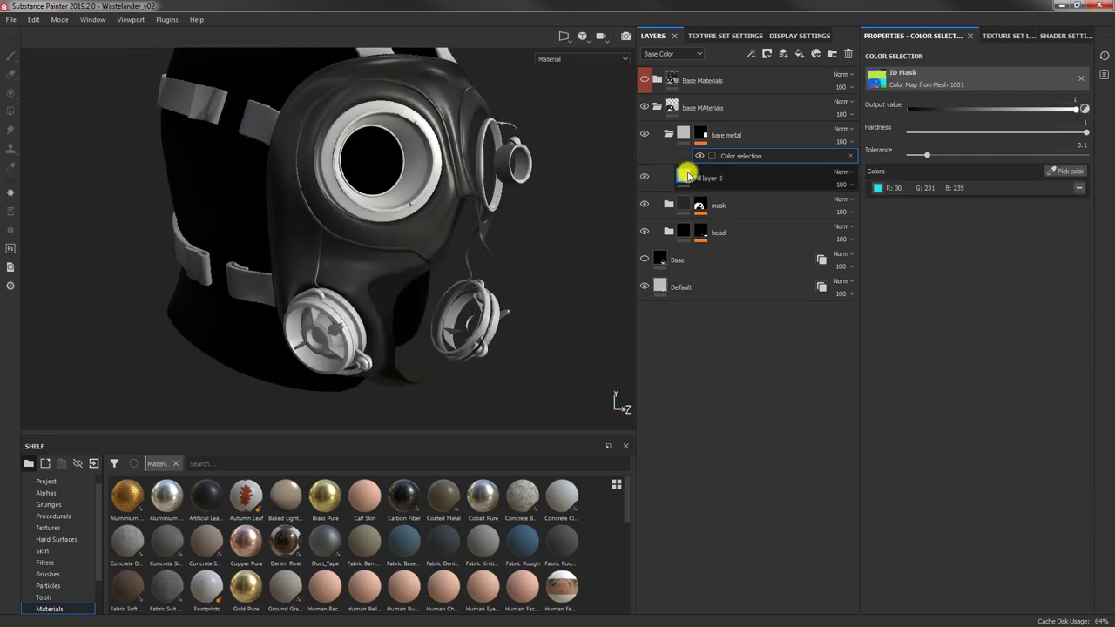
click(987, 318)
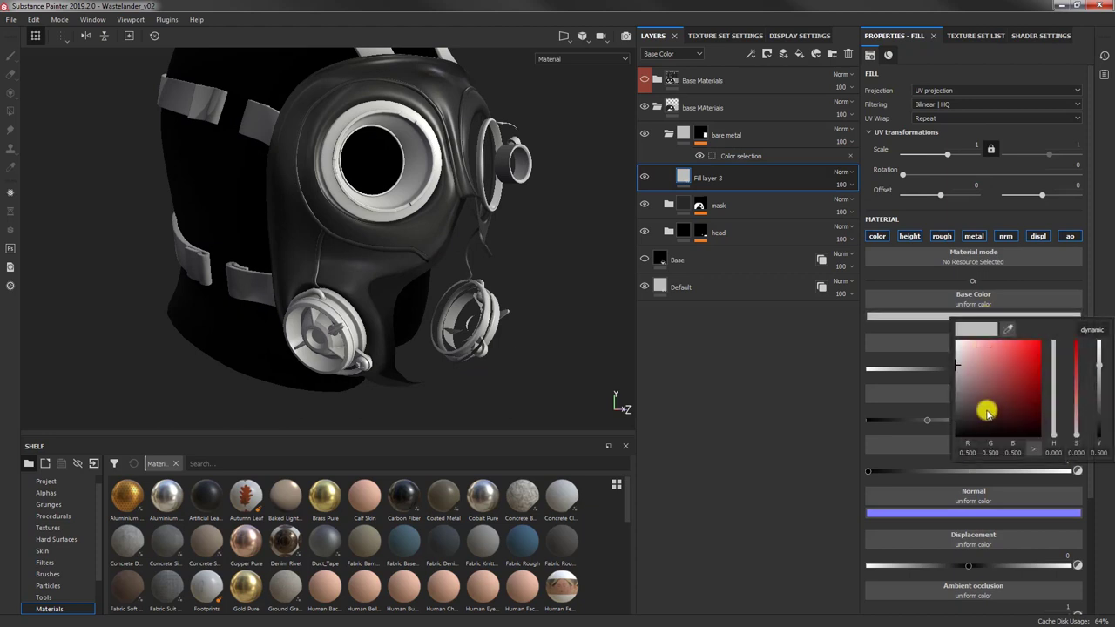
drag(1079, 432, 1052, 382)
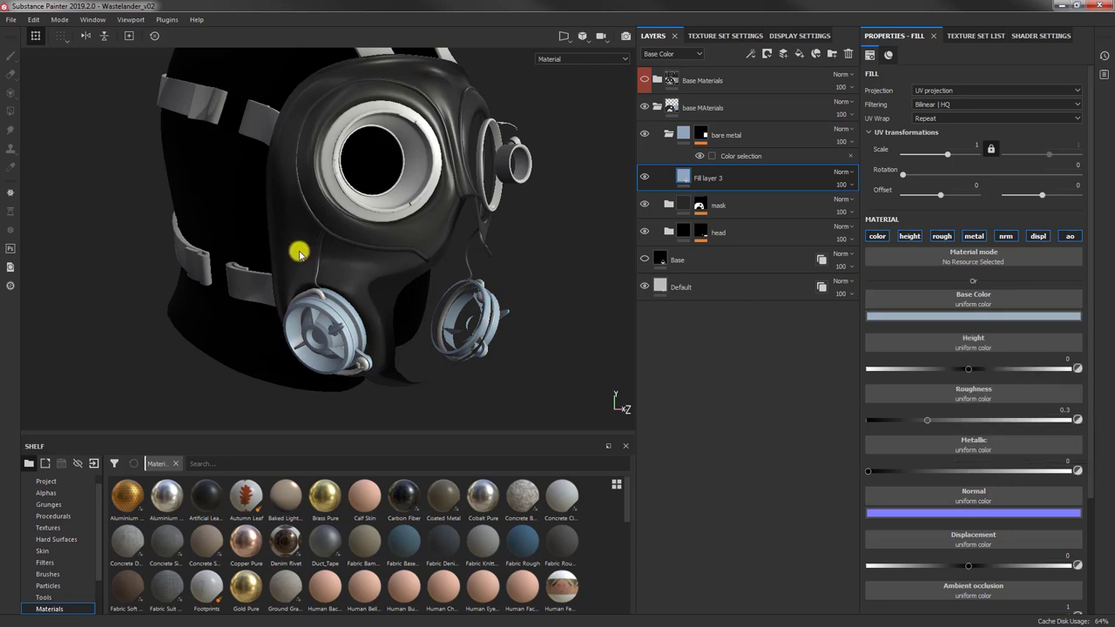
Step: Set the bare metal fill's metallic to 1 and roughness to about 0.58, and leave its folder collapsed
alt+drag(299, 249, 391, 289)
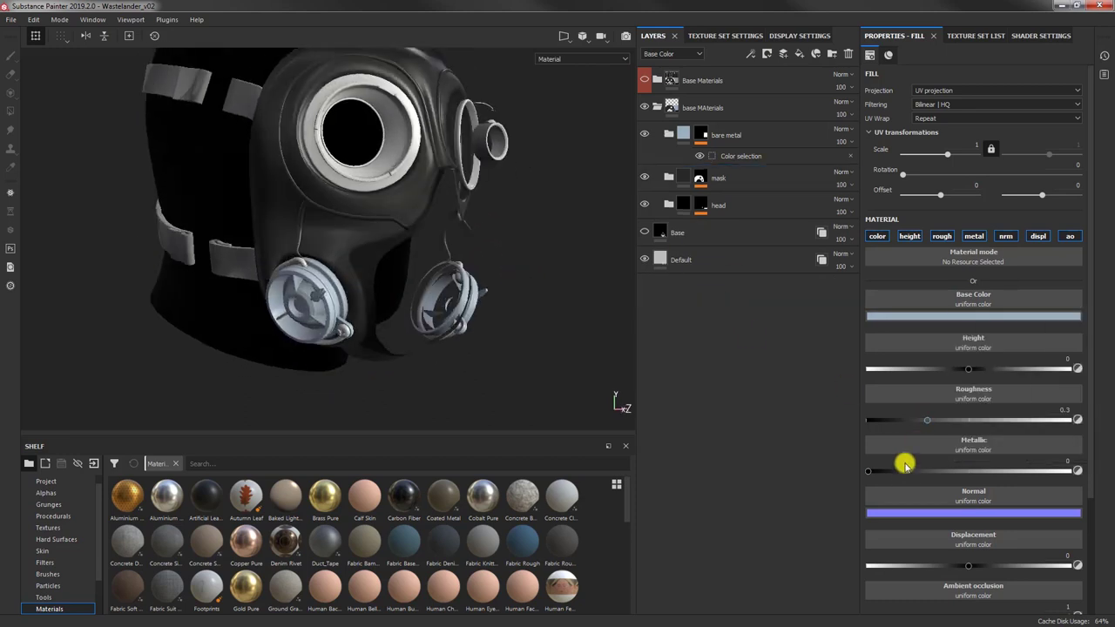
drag(897, 471, 1069, 472)
drag(885, 420, 993, 422)
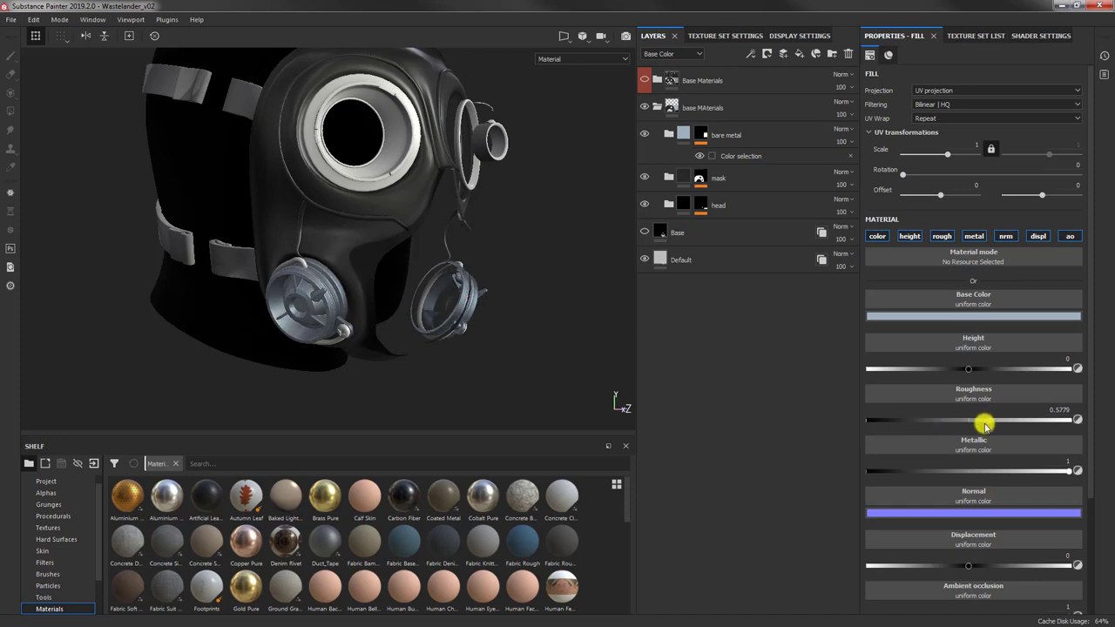
click(669, 134)
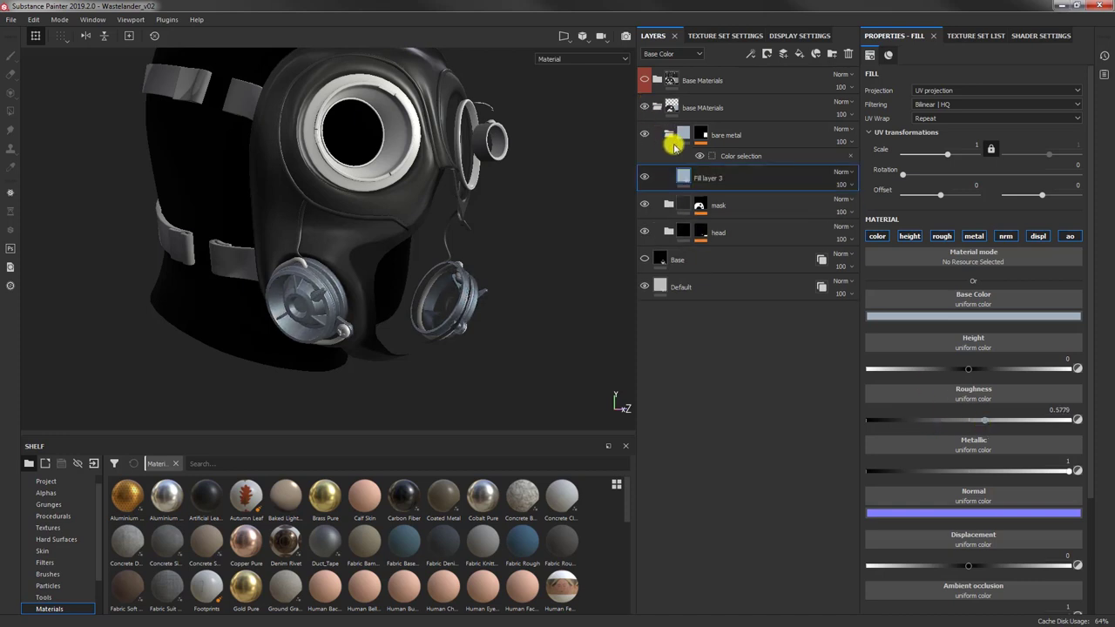
click(668, 134)
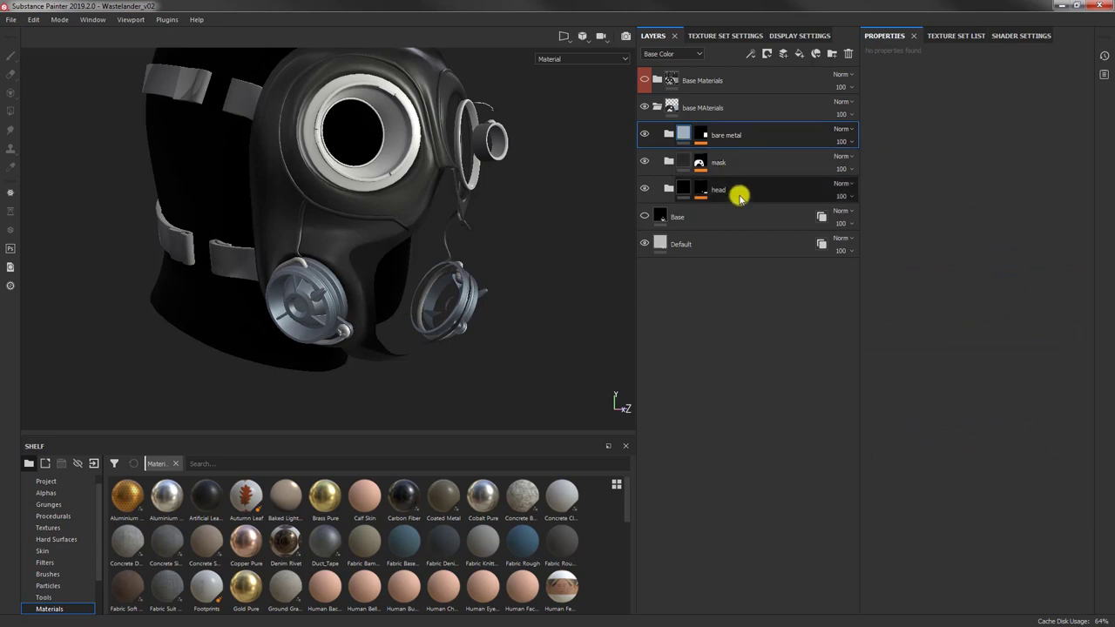
Step: Assign the red color label to the head folder and the mask folder
alt+drag(247, 209, 392, 202)
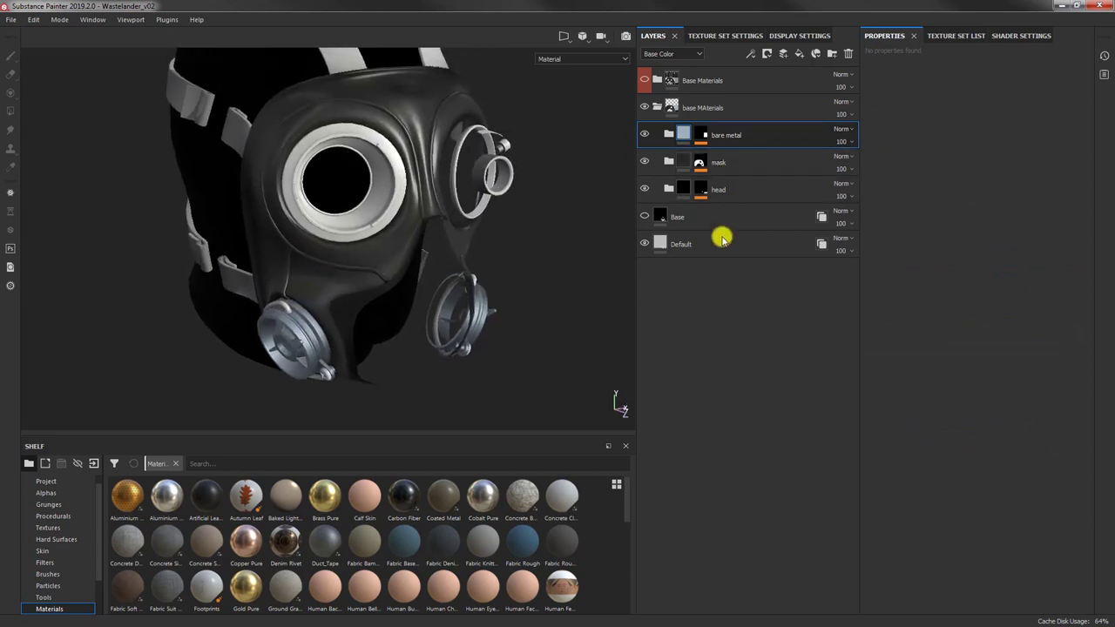
click(738, 191)
right_click(735, 186)
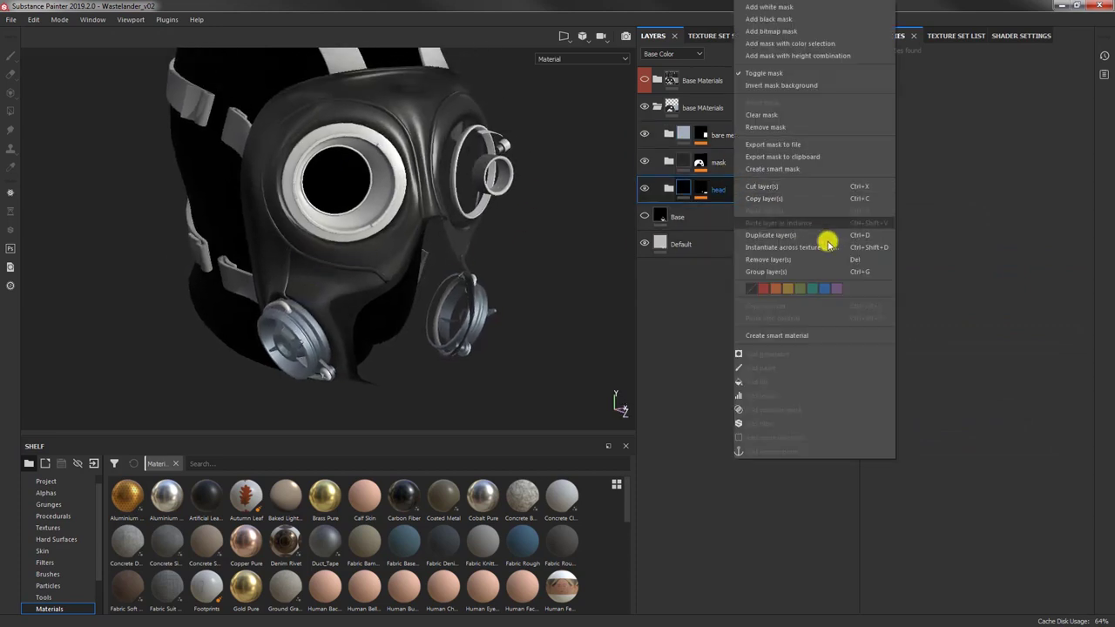
click(768, 291)
click(734, 164)
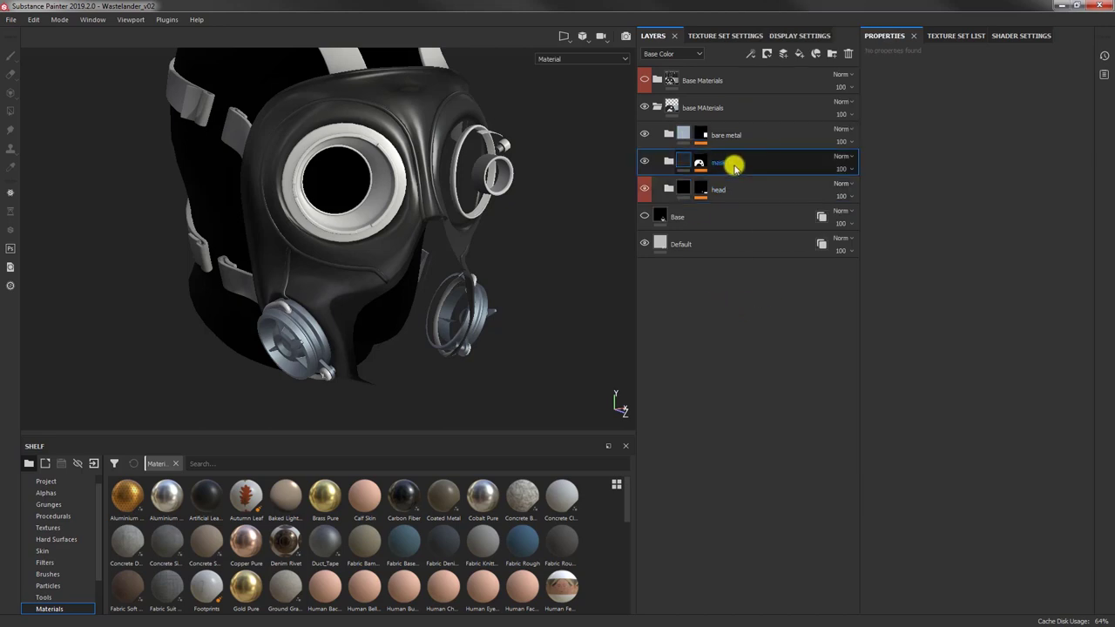
right_click(734, 166)
click(764, 456)
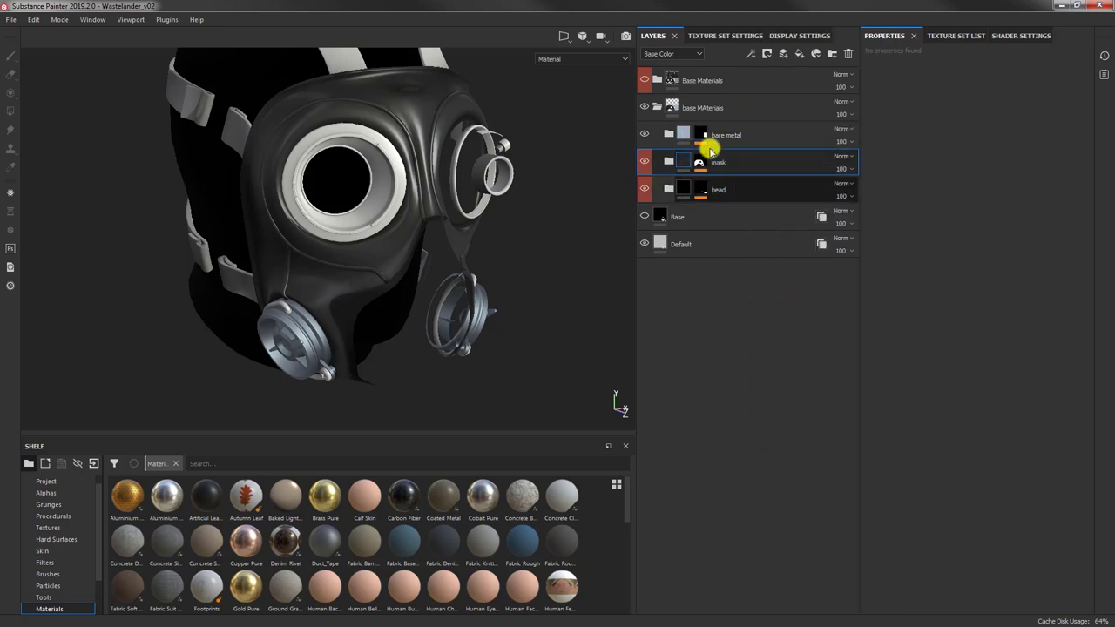
Step: Give the bare metal folder and its parent base MAterials folder the red color label
click(721, 142)
right_click(717, 138)
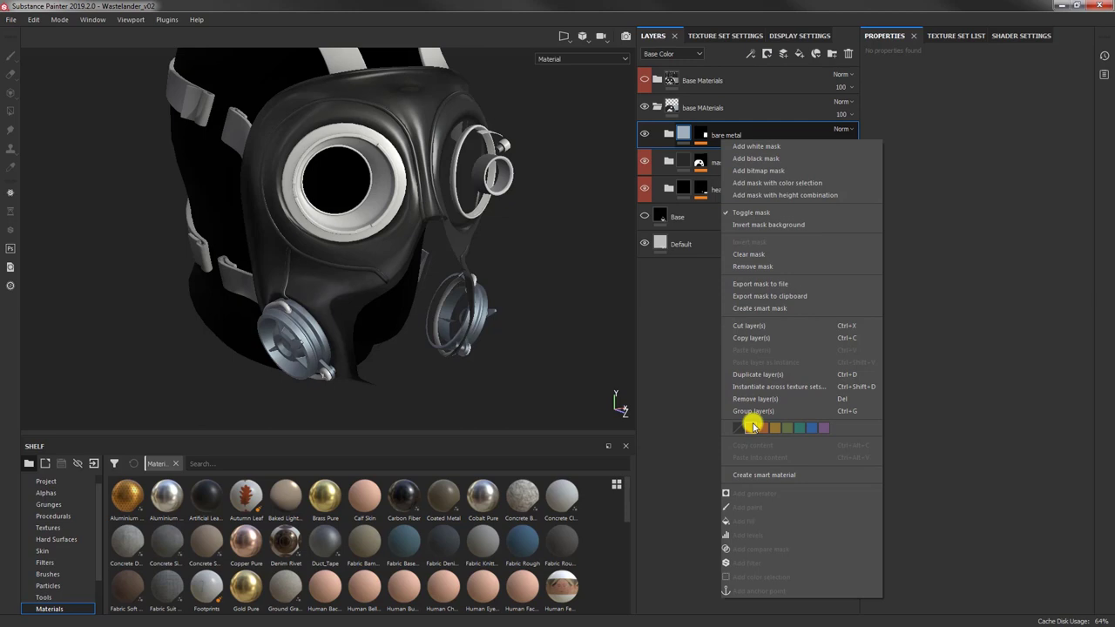
click(751, 422)
click(697, 107)
right_click(698, 106)
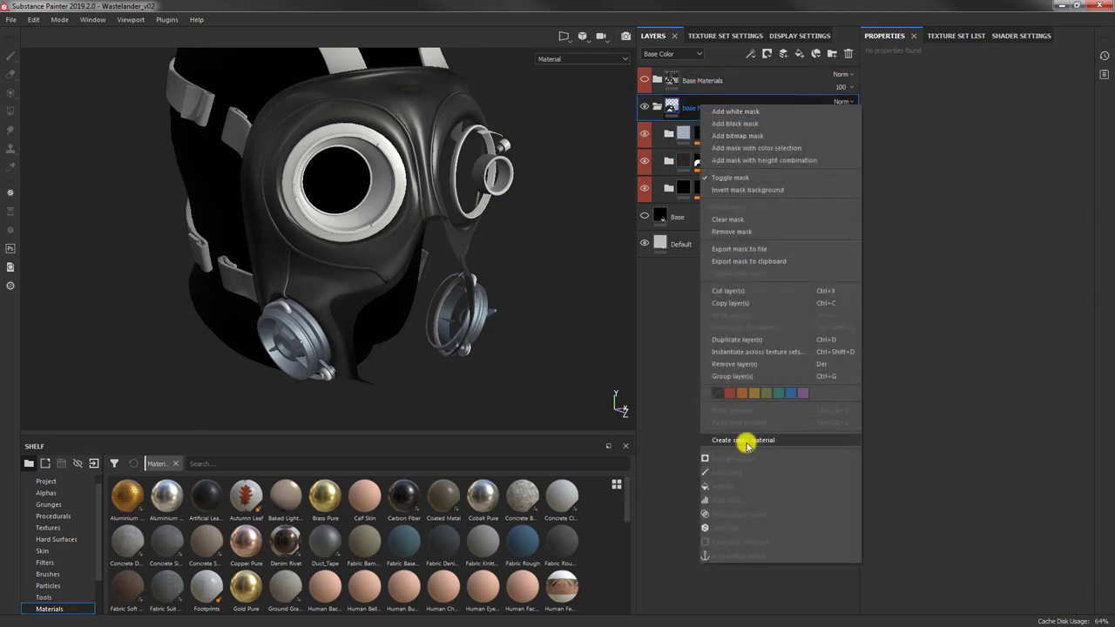
click(730, 396)
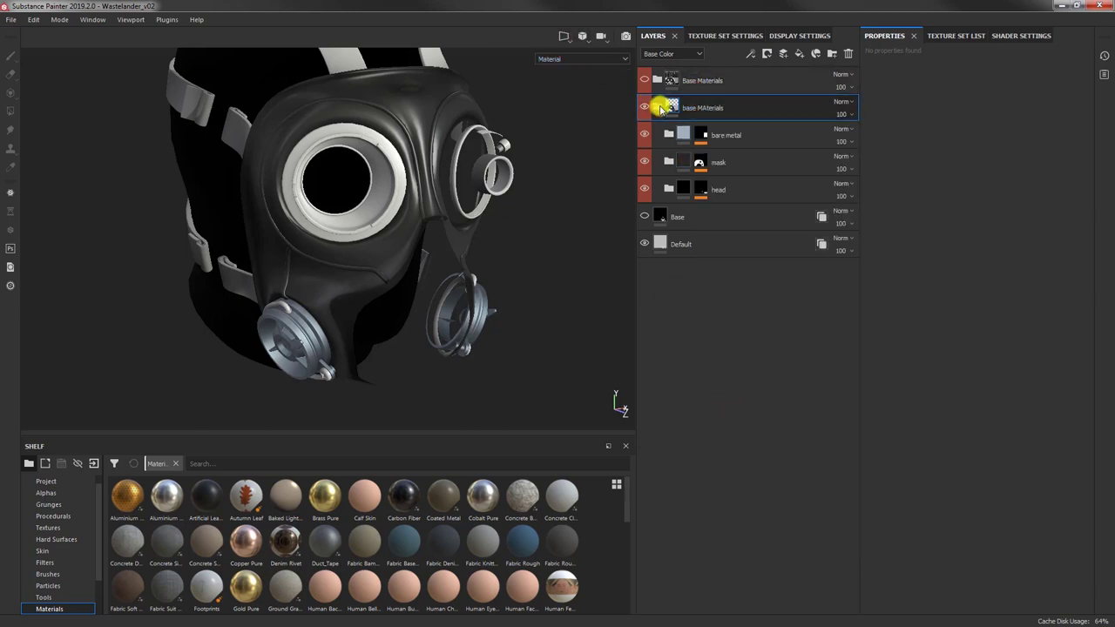
Step: Add an empty folder above bare metal inside base MAterials, and collapse the parent folder
click(660, 107)
click(658, 106)
click(702, 127)
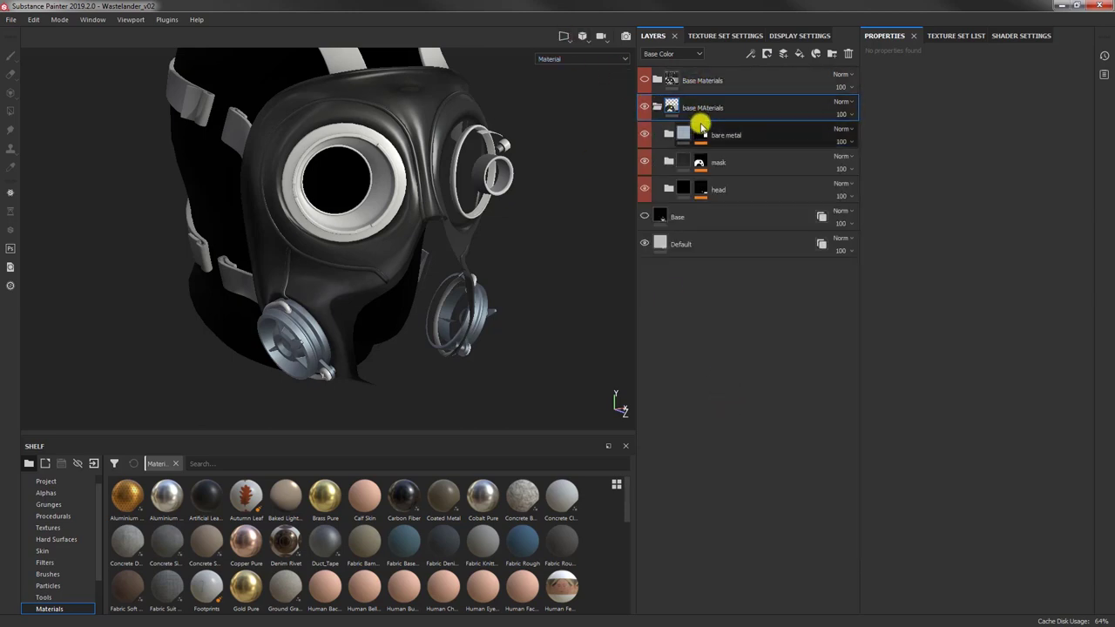
click(830, 55)
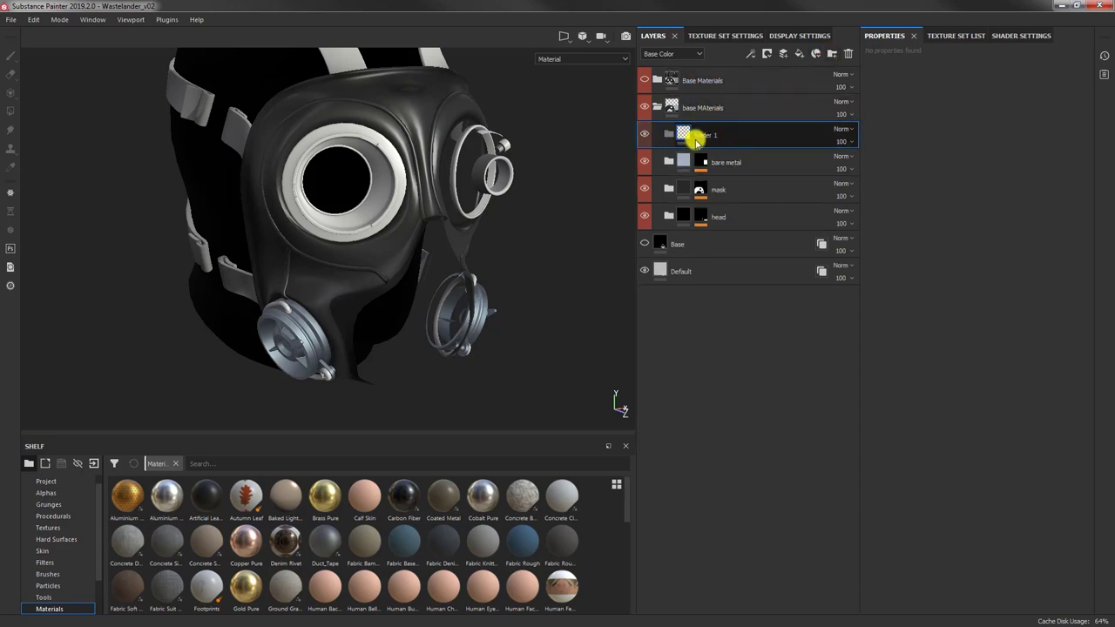
click(659, 107)
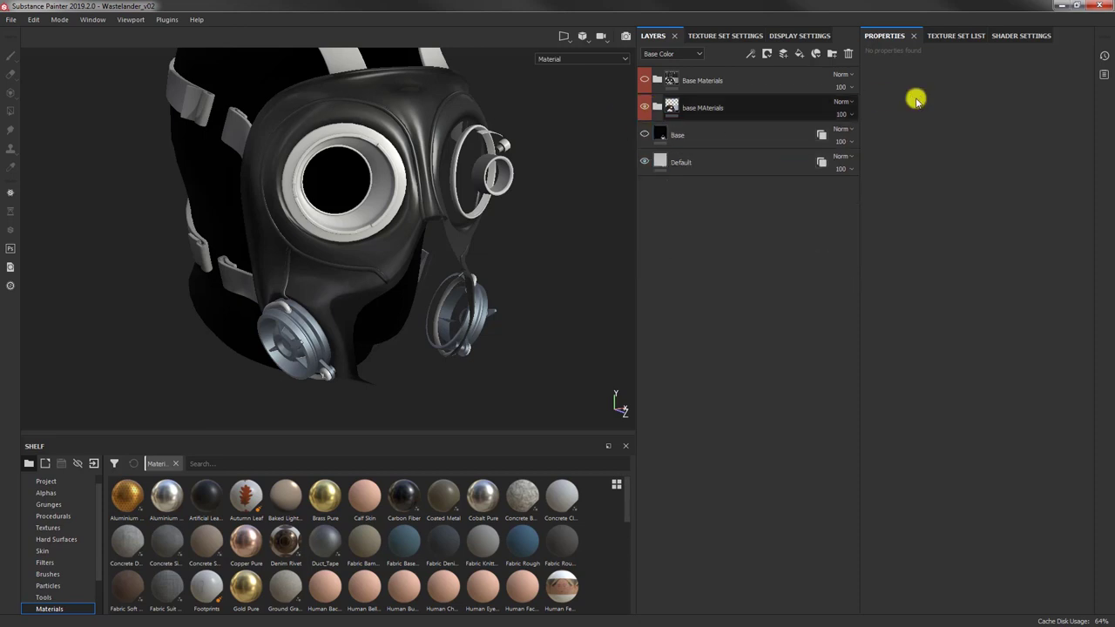
Step: Hide the base MAterials folder, show the finished Base Materials folder instead, and expand it
click(644, 109)
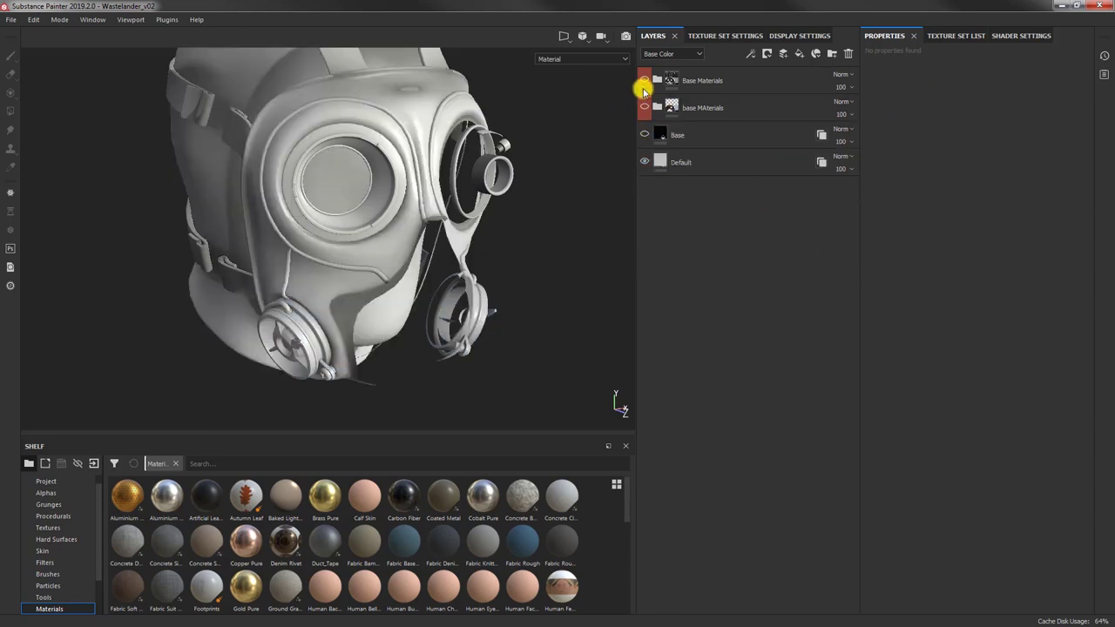
click(645, 80)
alt+drag(309, 241, 346, 247)
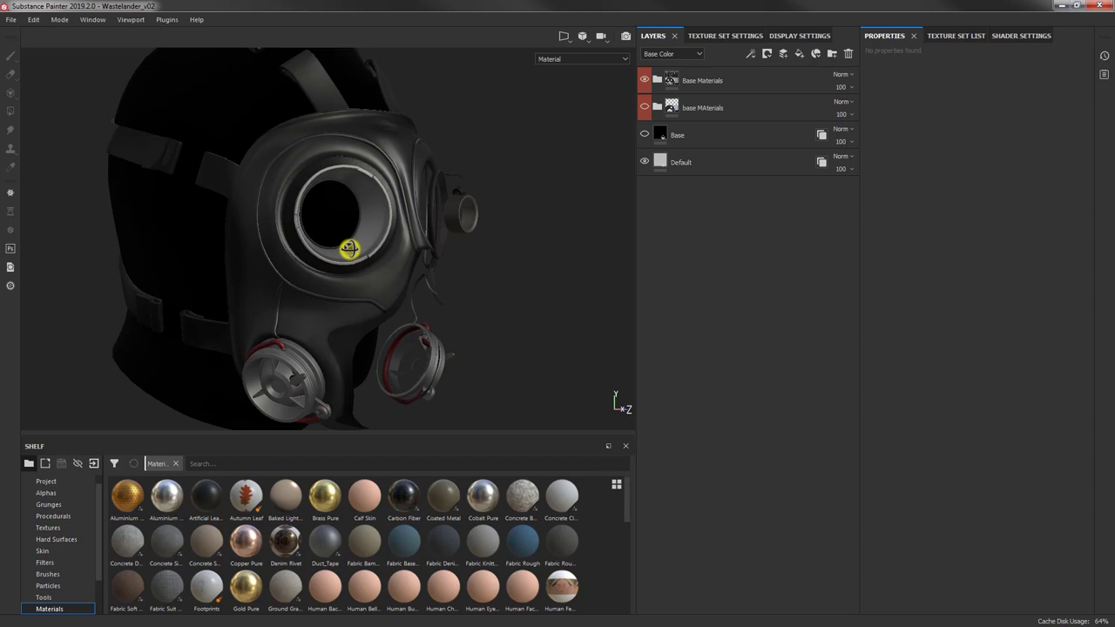
click(657, 82)
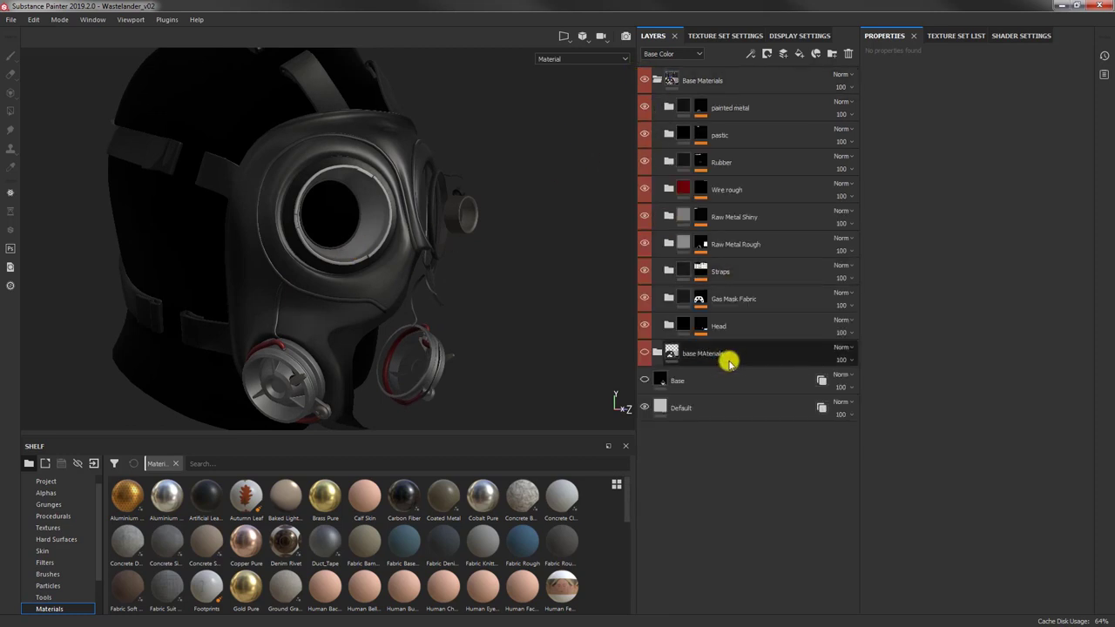
Step: Examine the painted metal folder's paint mask and the pastic folder's roughness levels and color selection mask
click(702, 106)
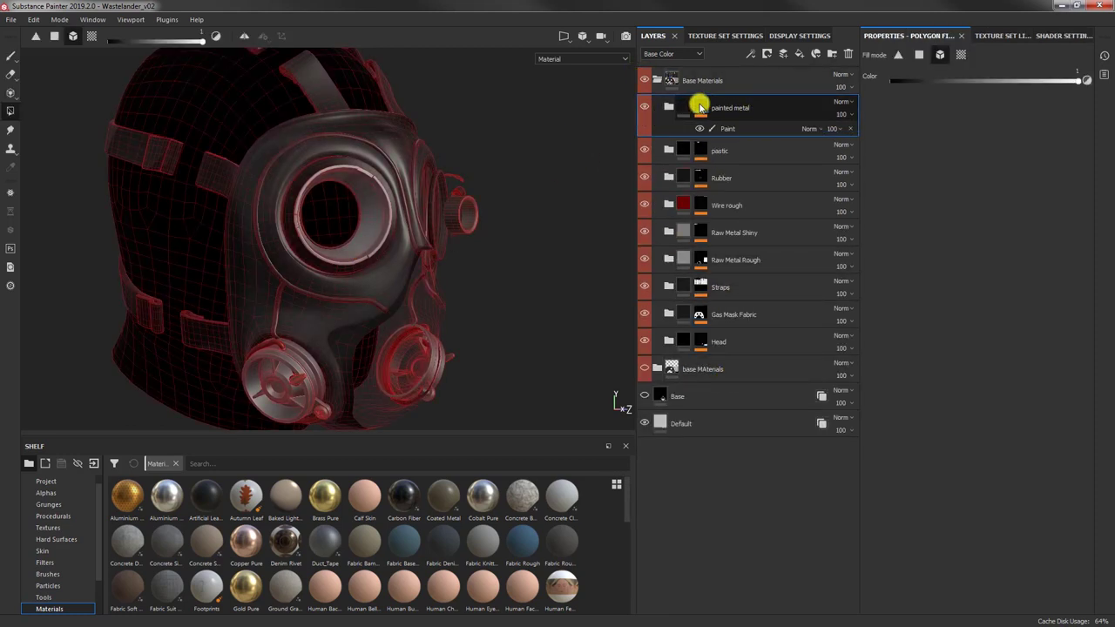
click(731, 128)
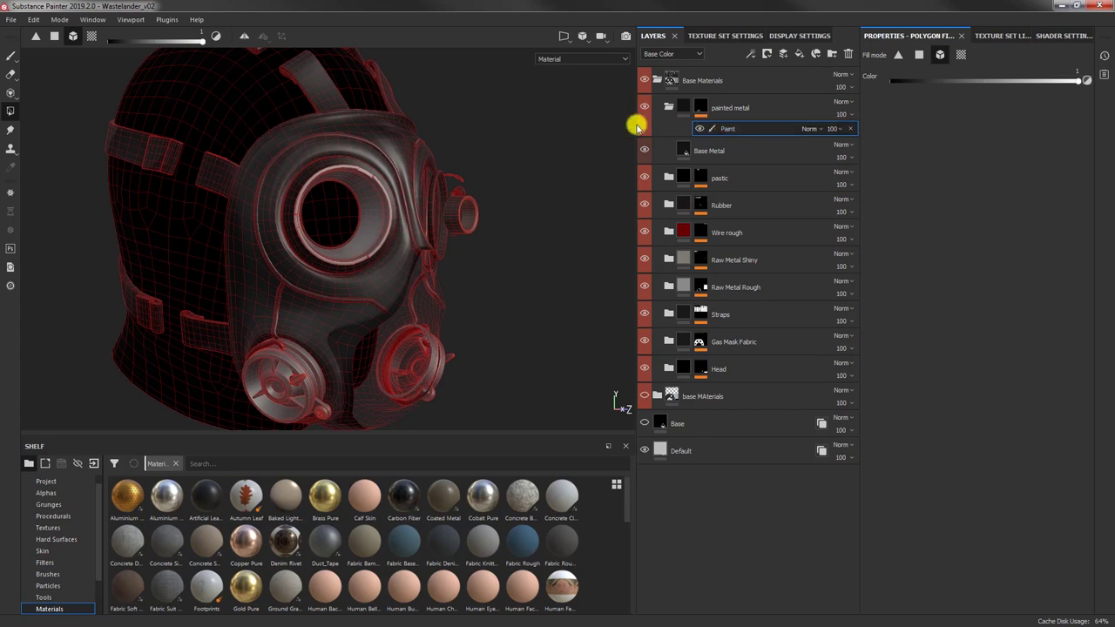
click(671, 178)
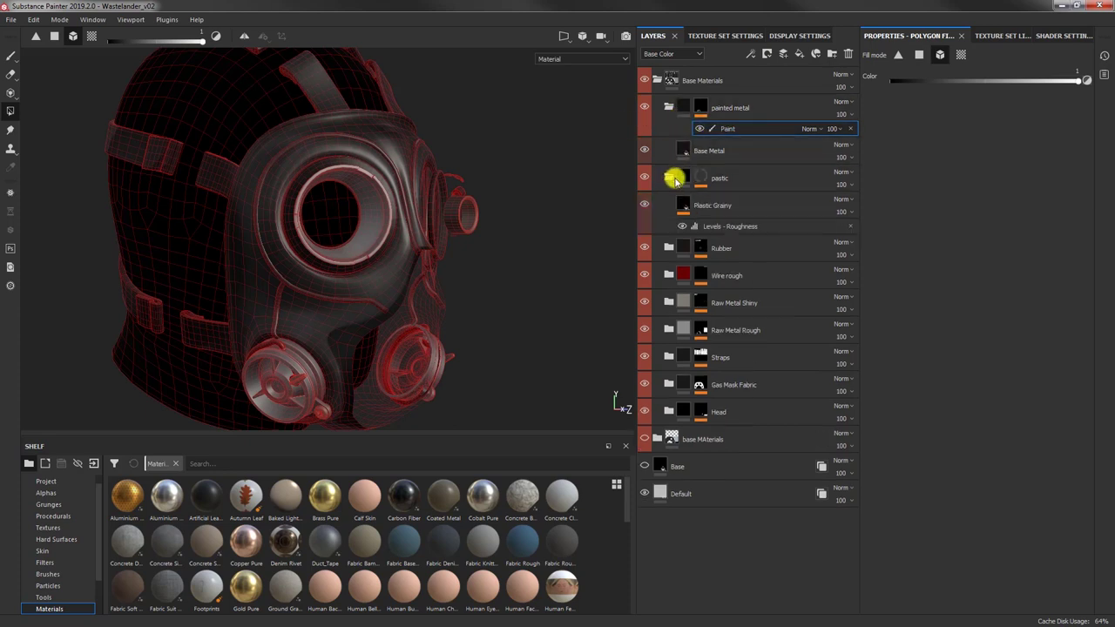
click(714, 228)
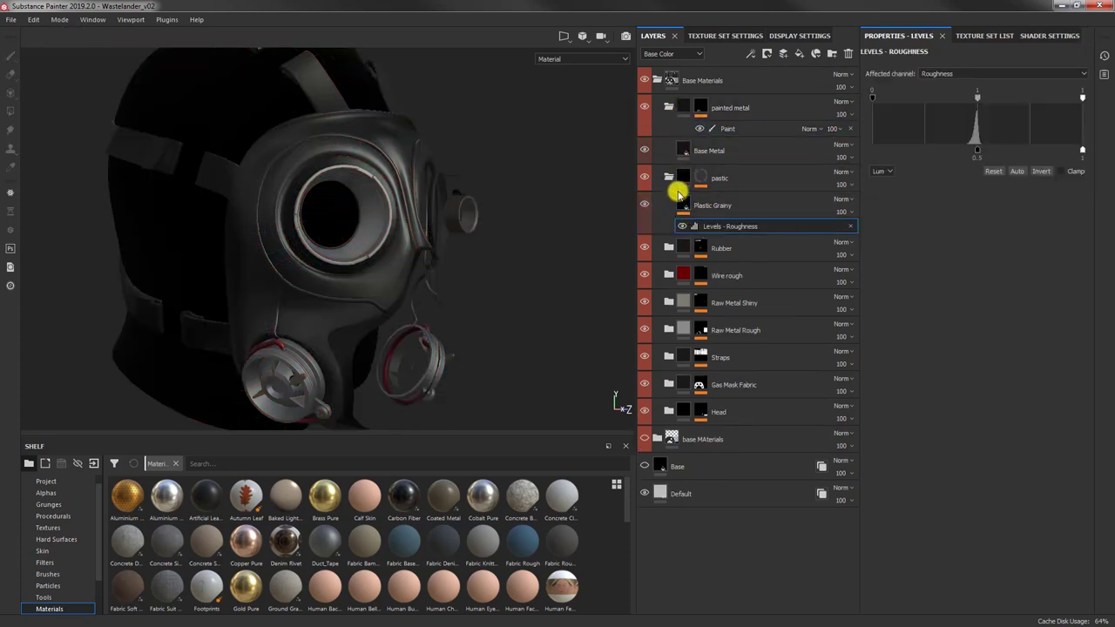
click(708, 180)
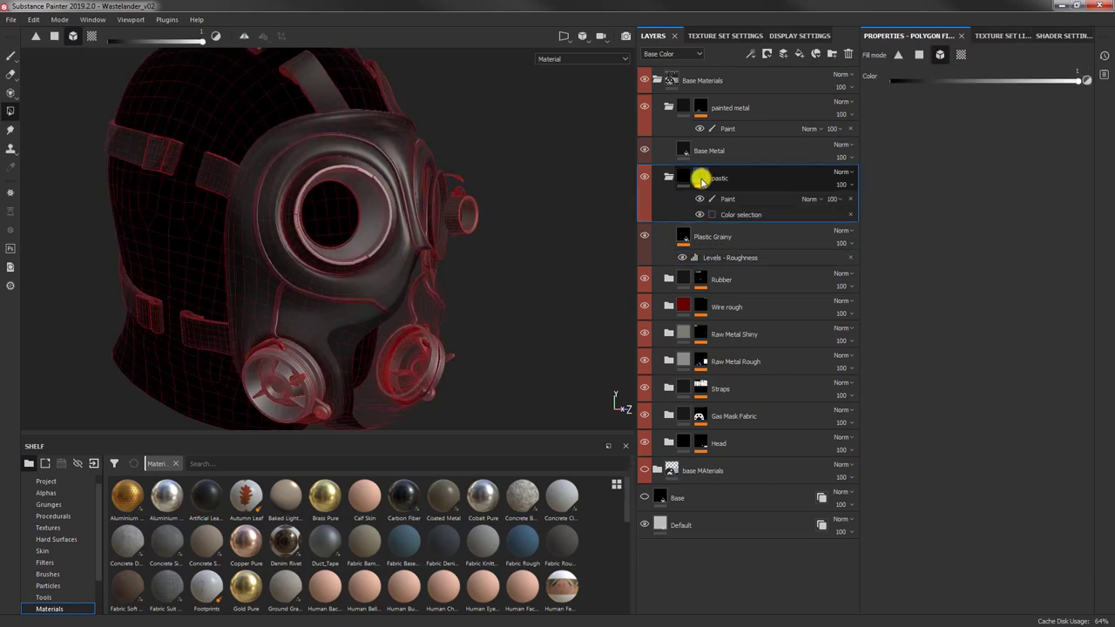
click(745, 217)
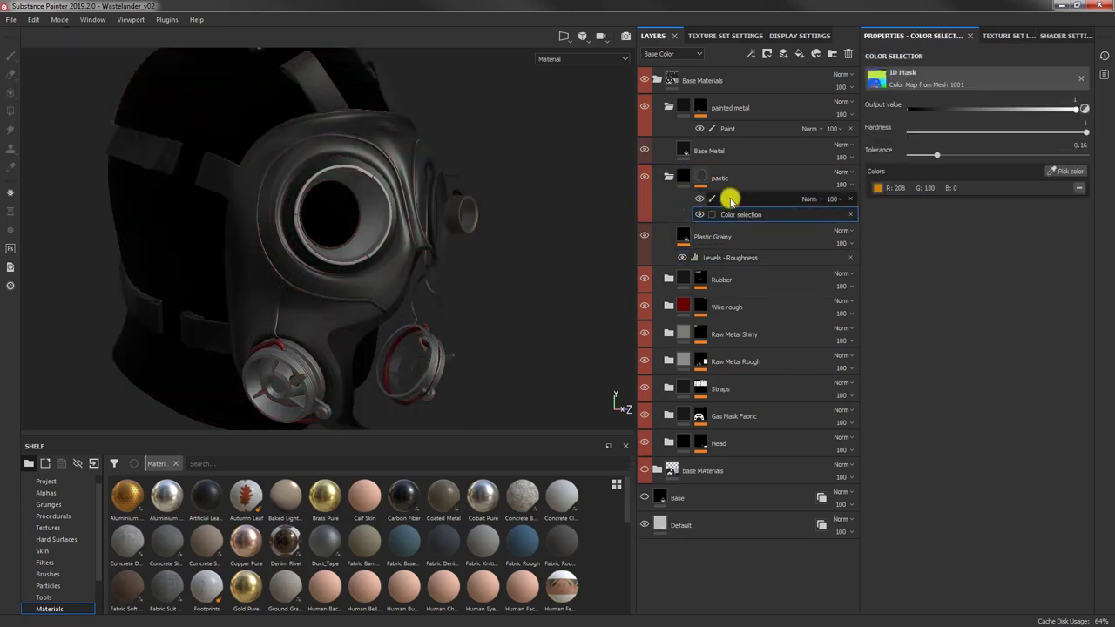
Step: Collapse the painted metal and pastic folders with their mask effects, and close the Base Materials folder
click(668, 179)
click(667, 107)
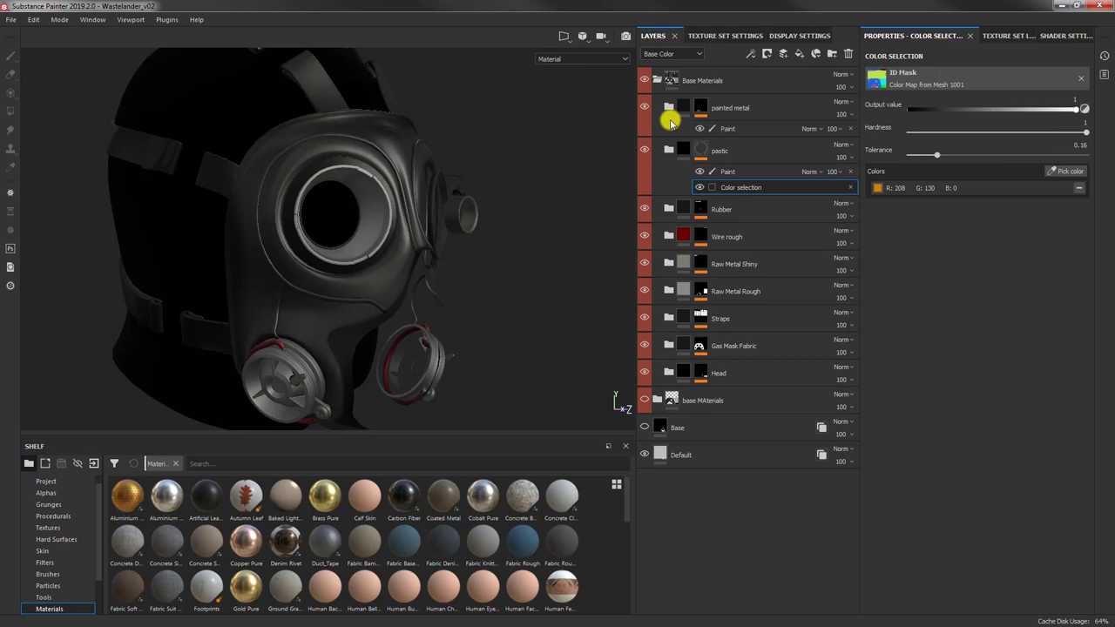
click(668, 149)
click(668, 148)
click(687, 148)
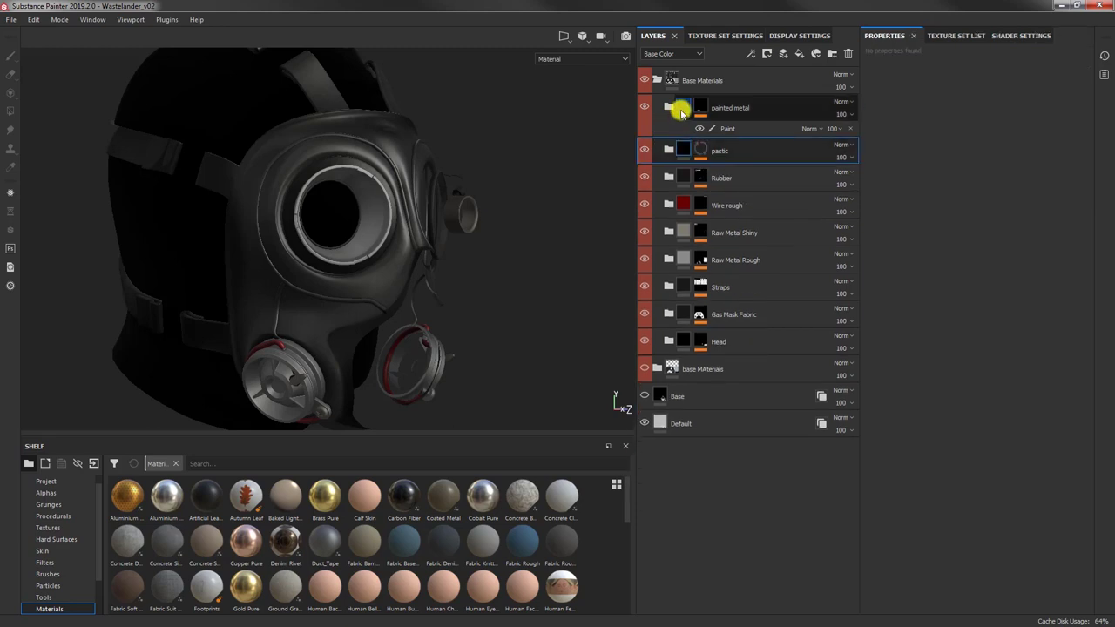
click(668, 108)
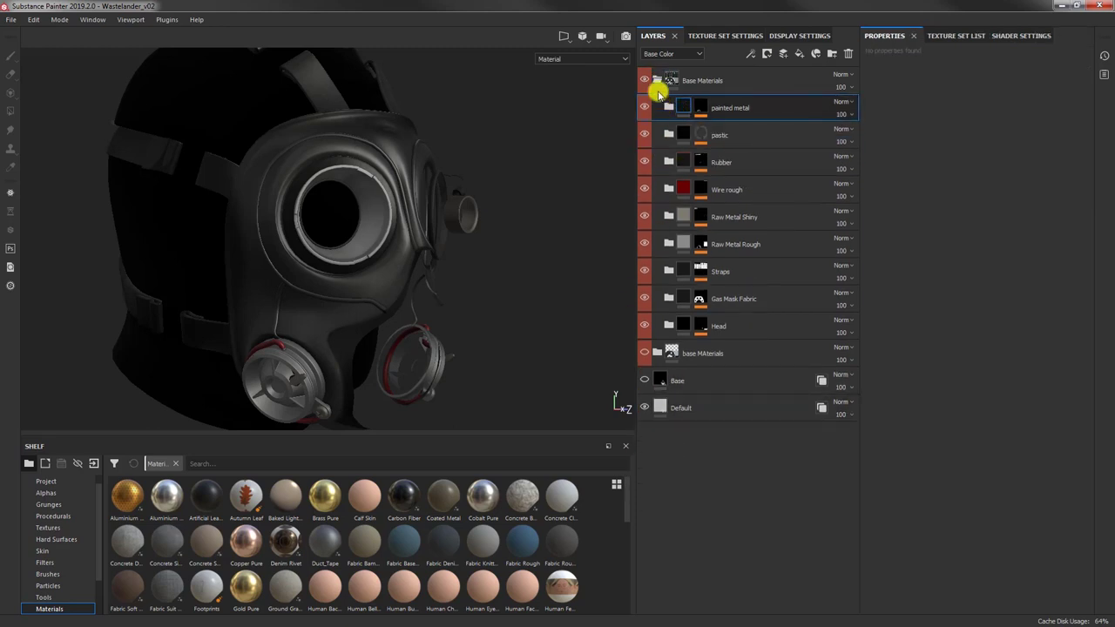
click(658, 81)
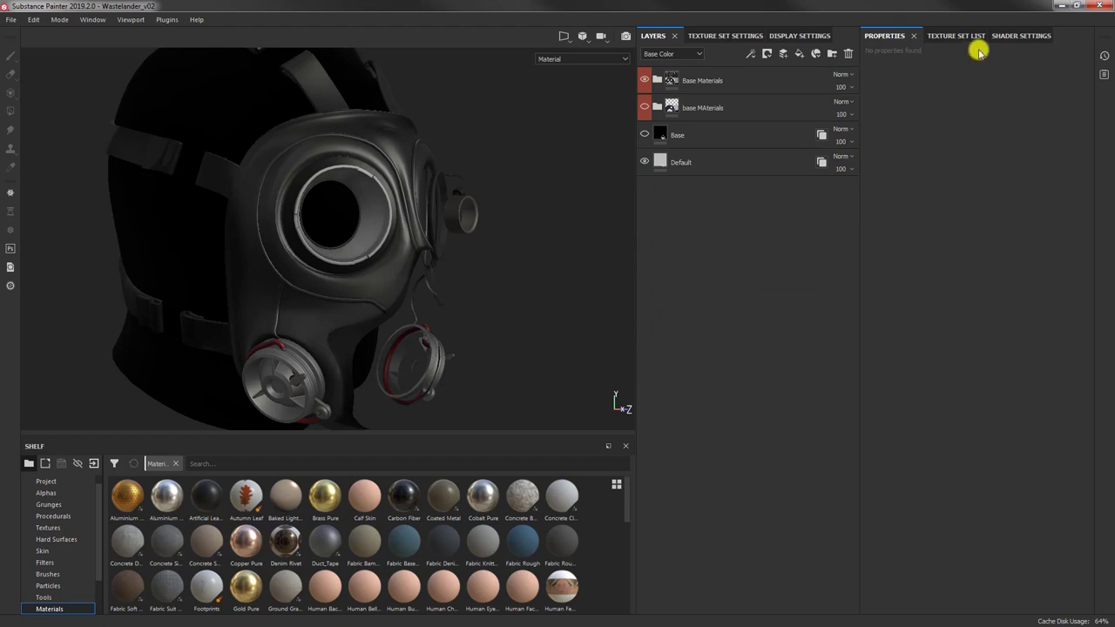
Step: Make texture set 1002 visible, select it, and show its Base Materials folder
click(956, 36)
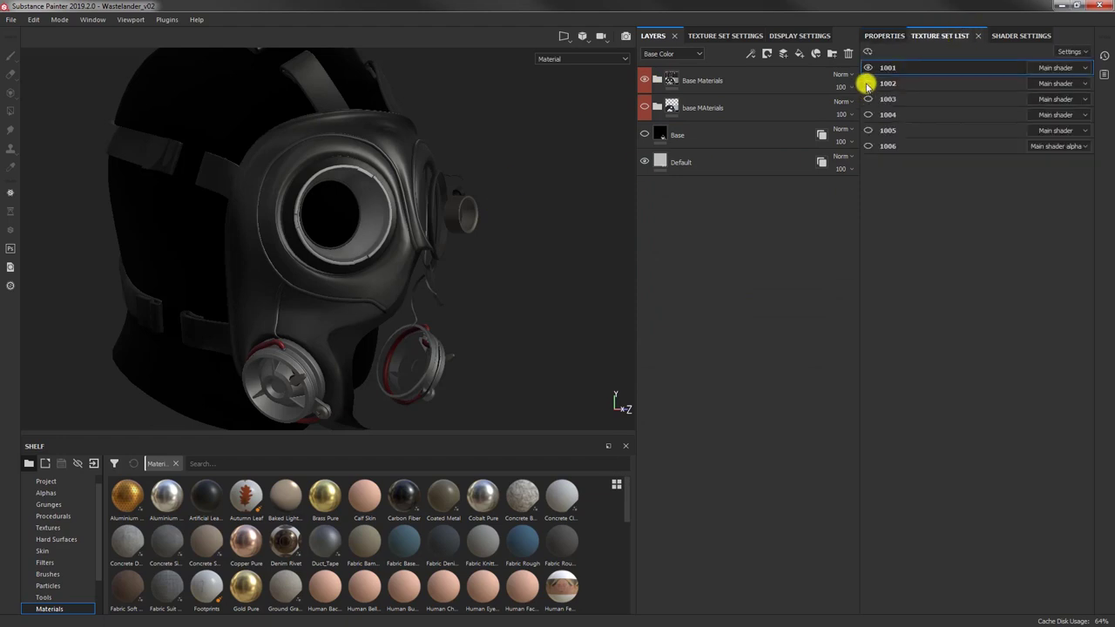
click(867, 83)
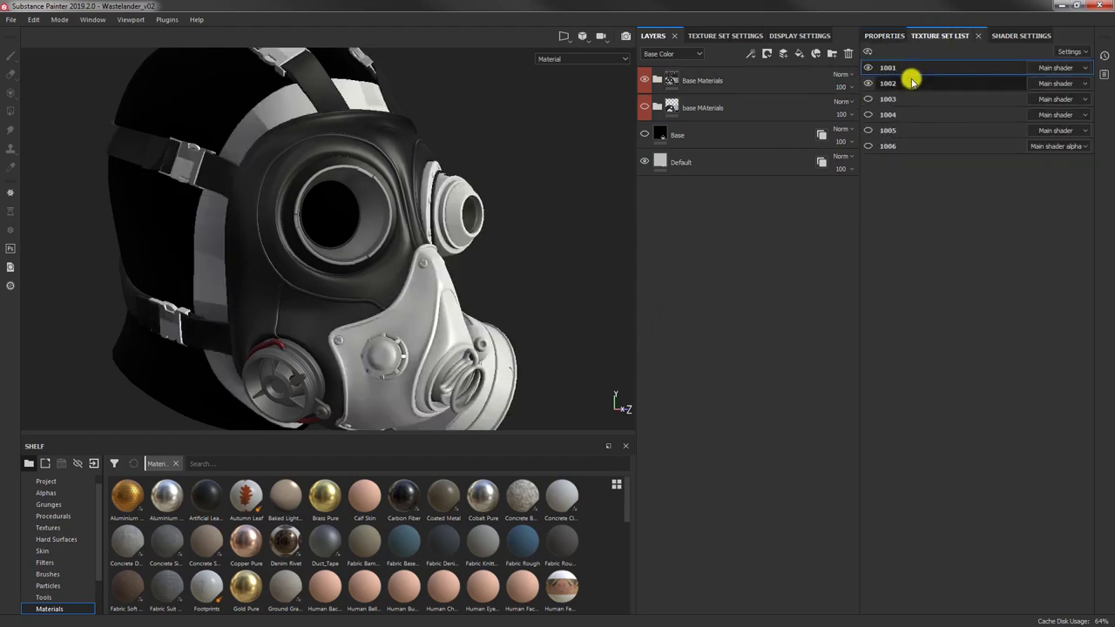
alt+drag(456, 257, 558, 116)
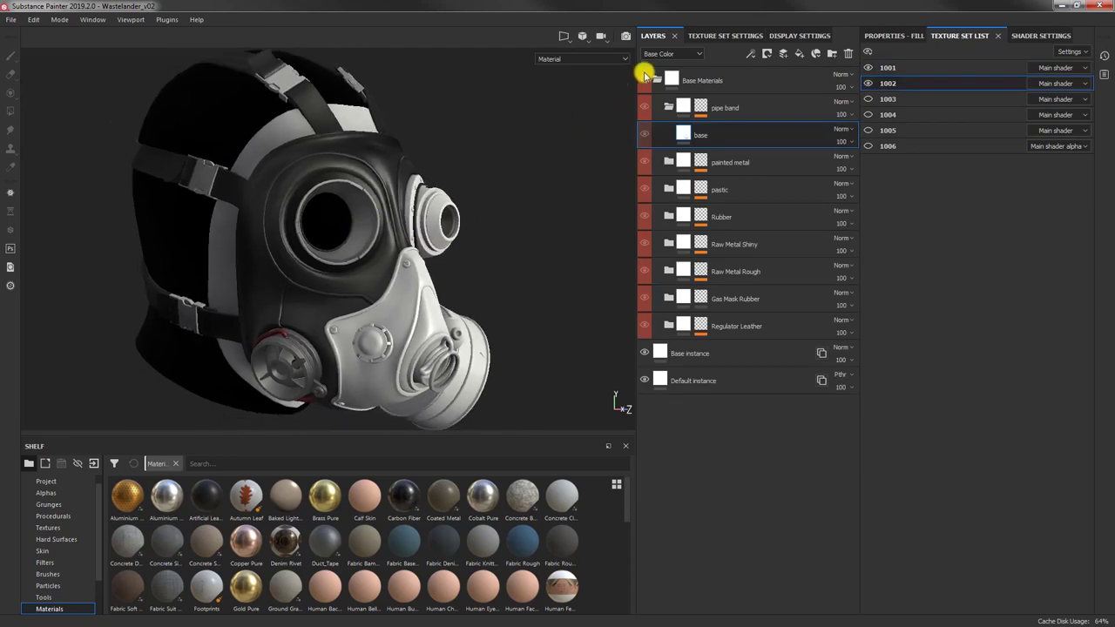
click(645, 79)
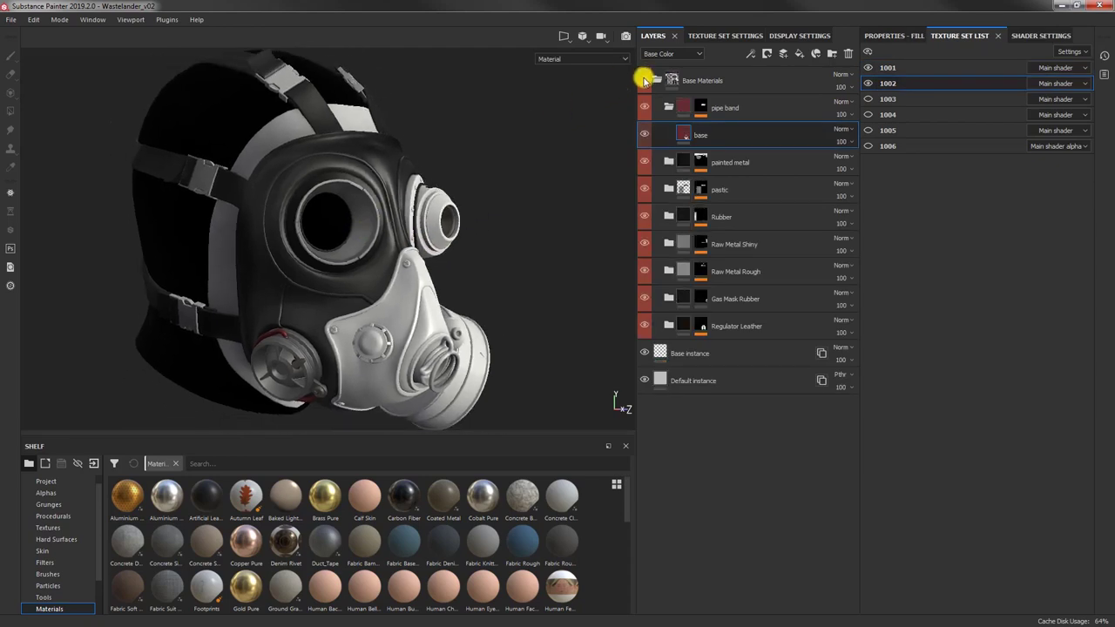
Step: Select texture set 1003, show it with its Base Materials folder, and collapse the microphone folder
click(900, 102)
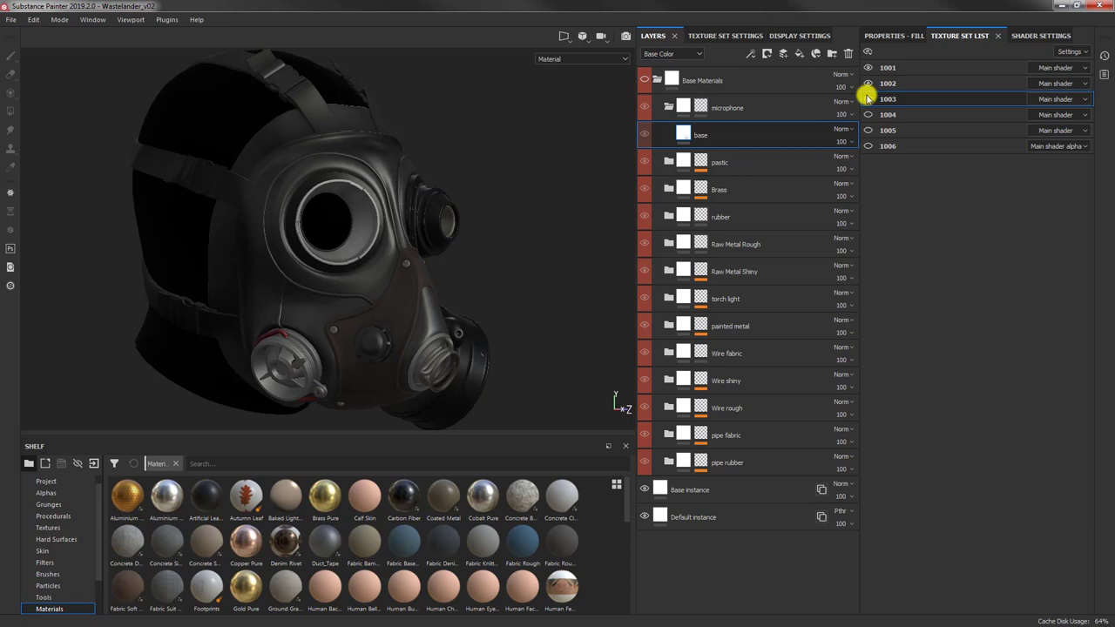
click(868, 98)
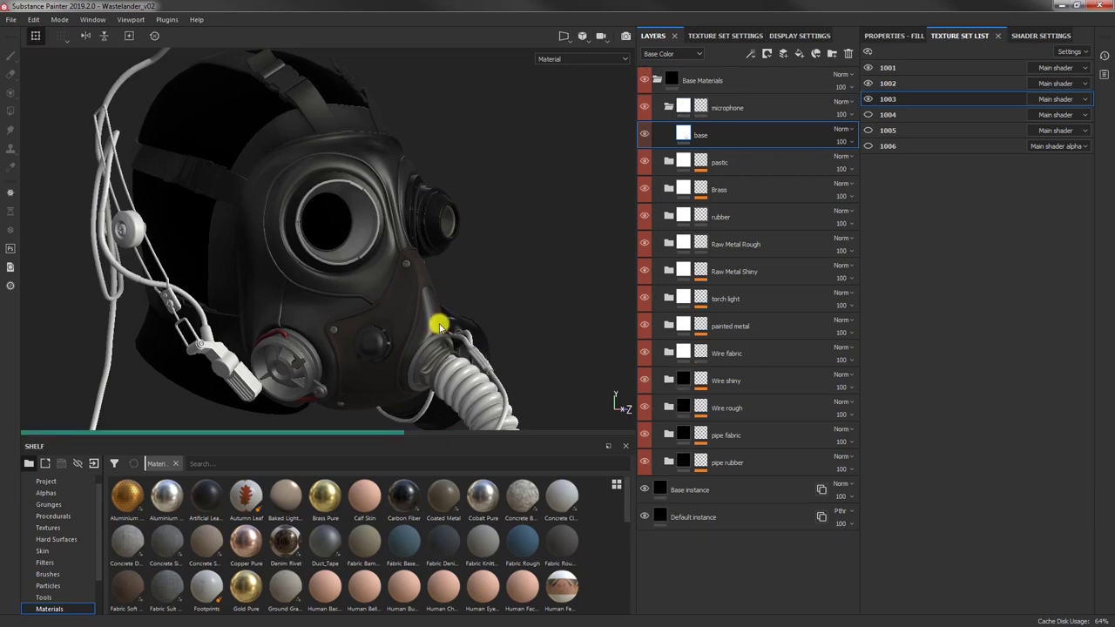
alt+drag(498, 321, 275, 286)
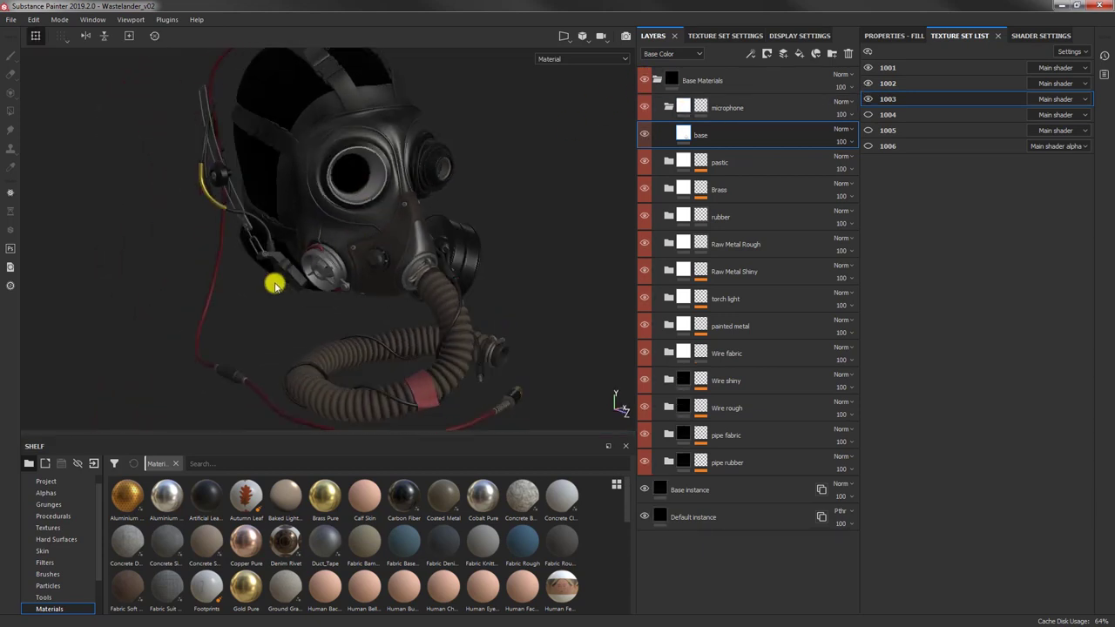
alt+middle_drag(404, 382, 386, 291)
alt+drag(470, 347, 413, 324)
alt+middle_drag(413, 323, 397, 289)
alt+right_drag(515, 356, 388, 351)
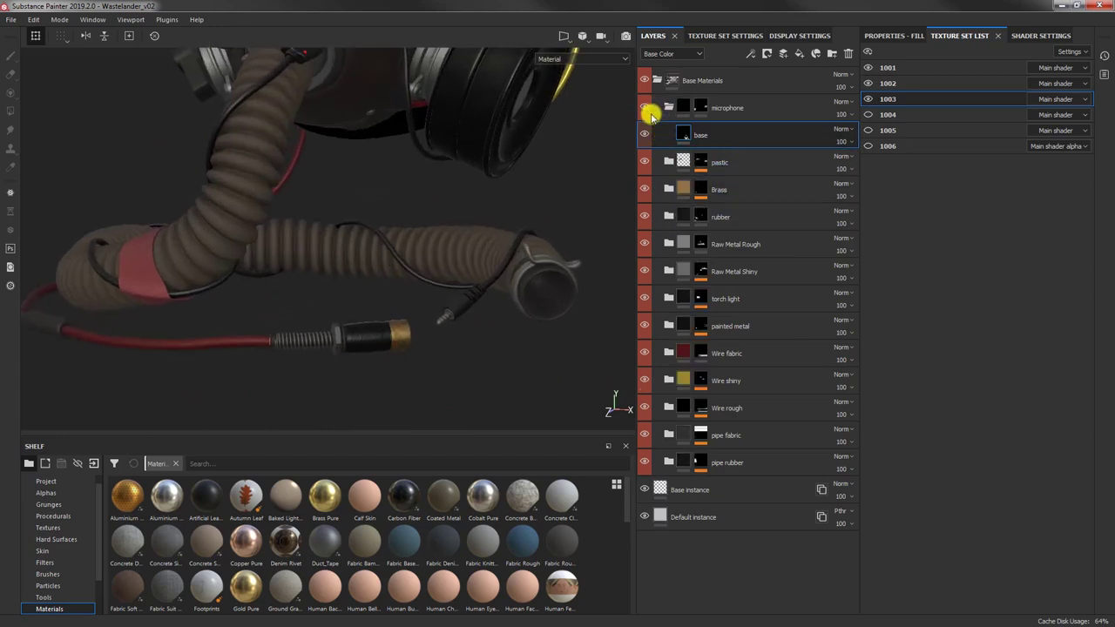
click(654, 110)
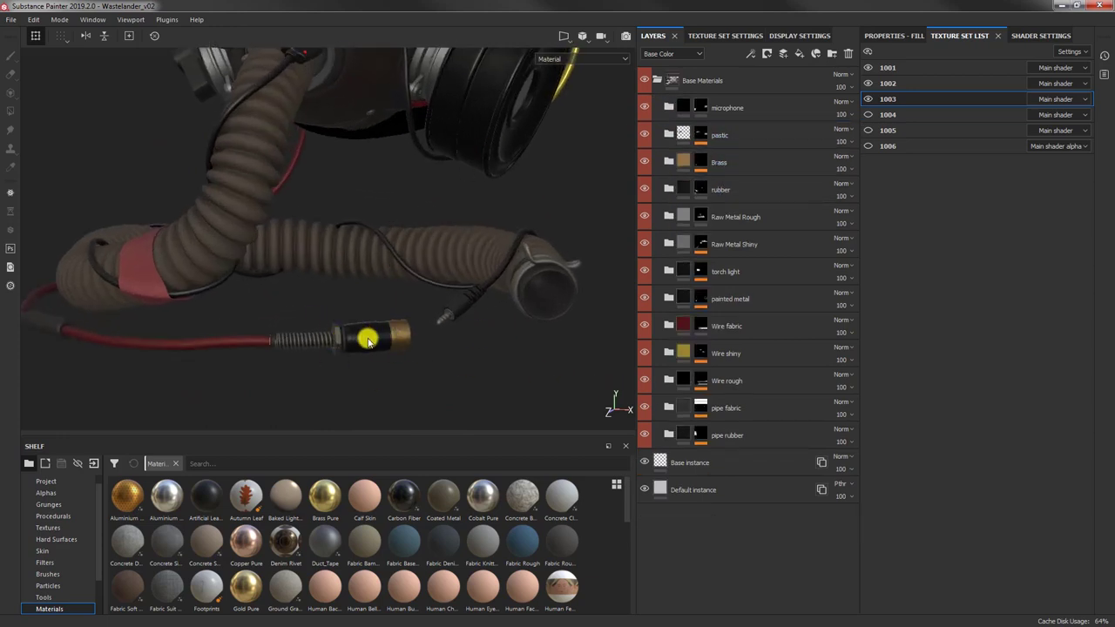
alt+drag(465, 309, 375, 346)
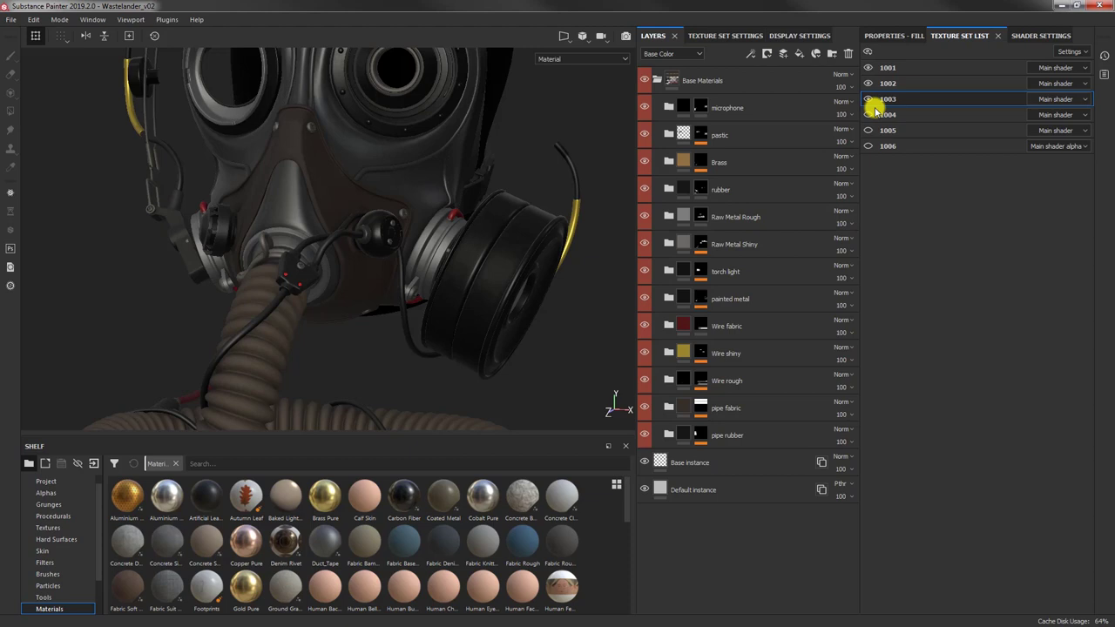
Step: Make texture set 1004 visible, select it, show its Base Materials folder on the helmet, and collapse the painted metal visor folder
click(869, 115)
click(888, 115)
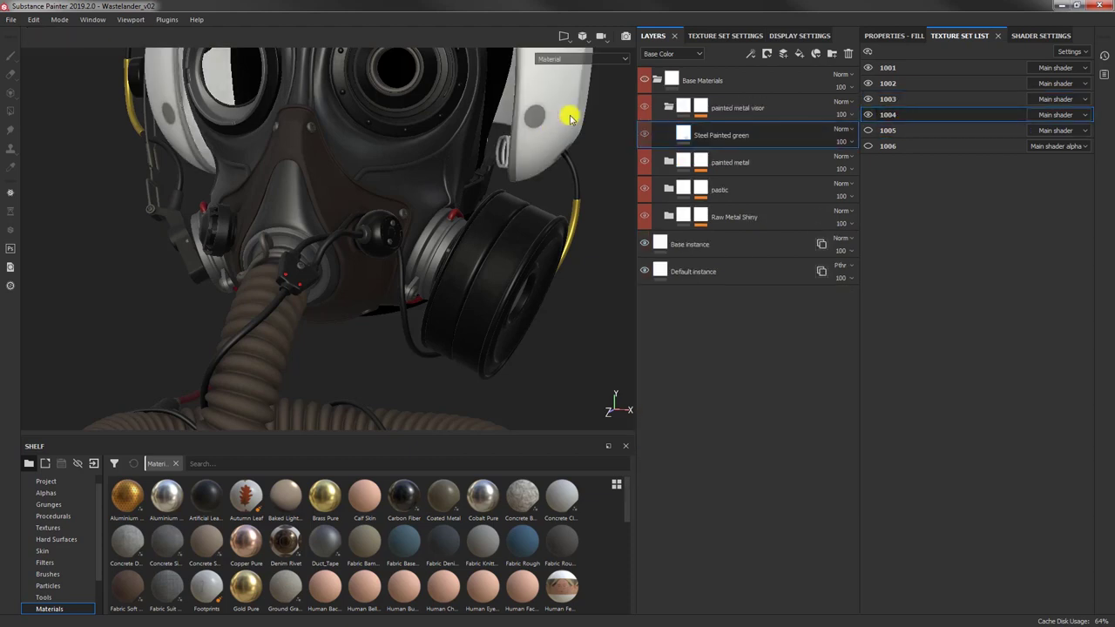
alt+middle_drag(506, 78, 480, 169)
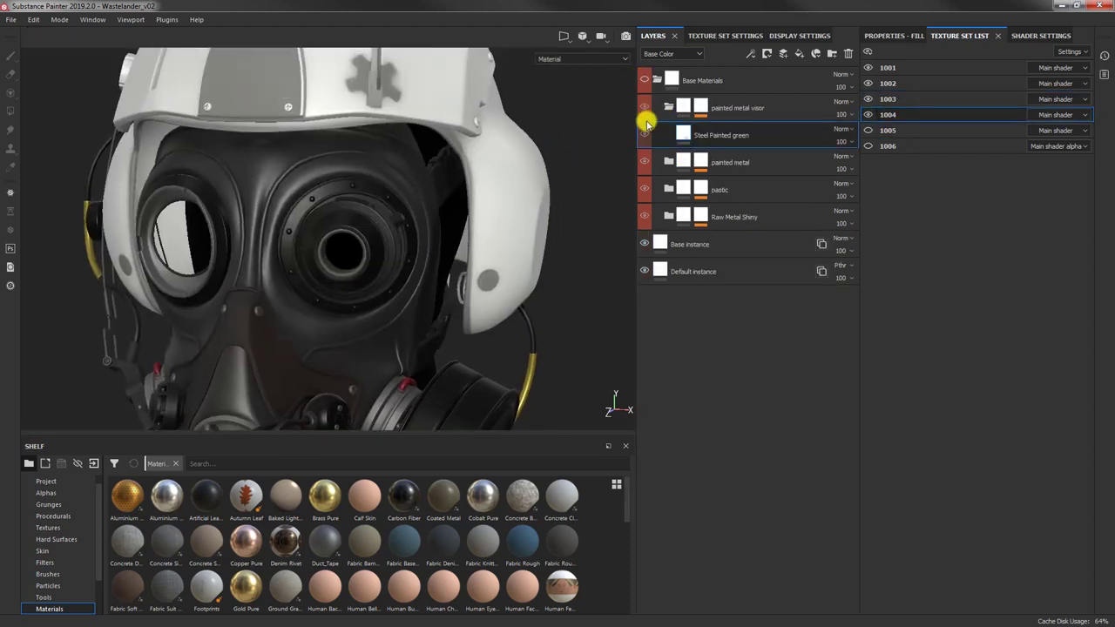
alt+drag(331, 117, 252, 261)
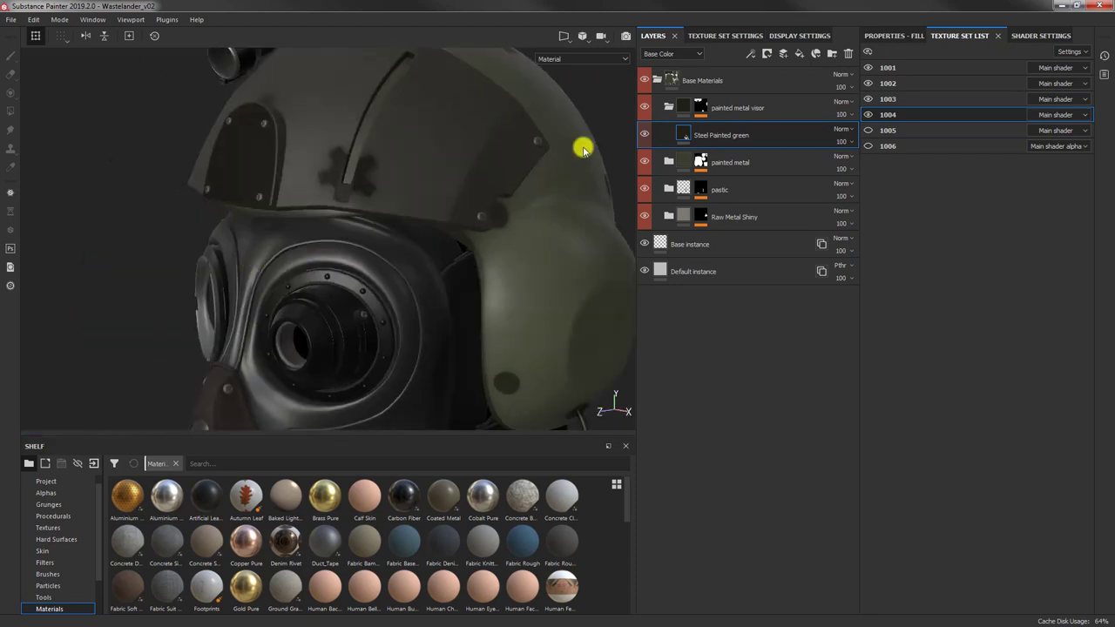
alt+drag(366, 202, 384, 273)
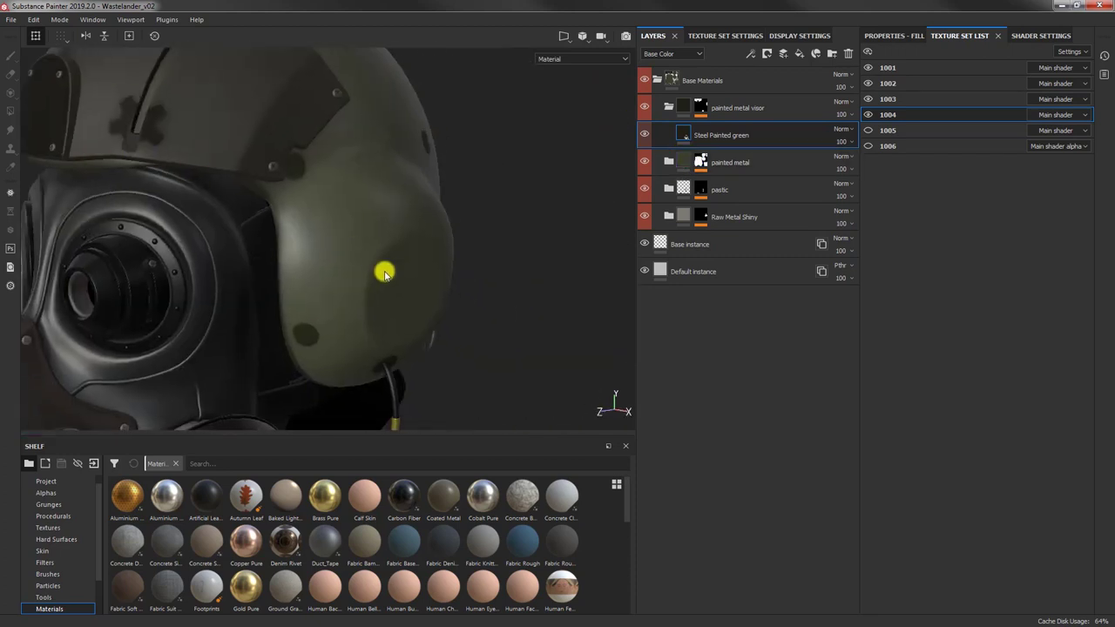
alt+drag(383, 228, 371, 203)
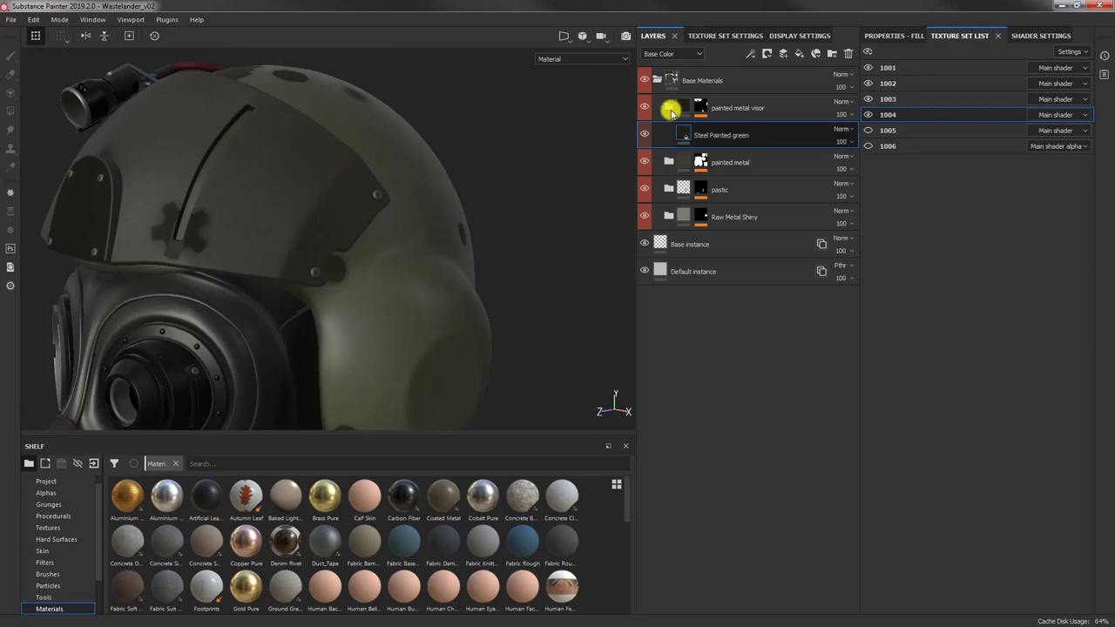
click(668, 107)
Step: Show texture set 1005 with its Base Materials, and collapse the painted metal folder and the helmet Straps 2 mask effects
click(868, 130)
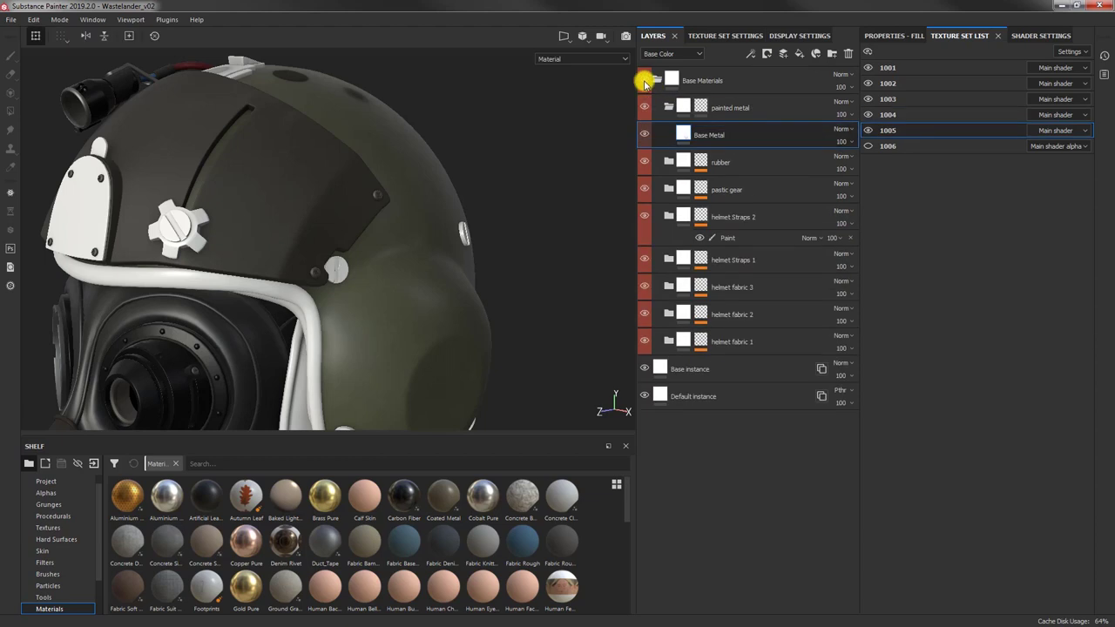
alt+middle_drag(395, 209, 449, 163)
alt+right_drag(201, 177, 269, 283)
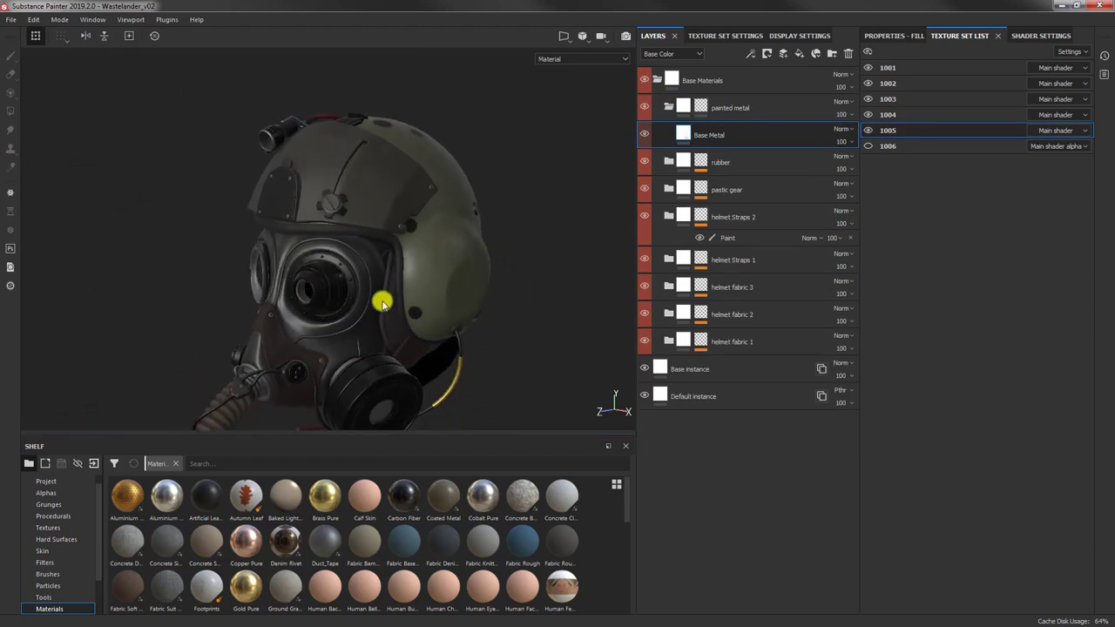
alt+middle_drag(316, 206, 294, 238)
alt+drag(294, 237, 315, 236)
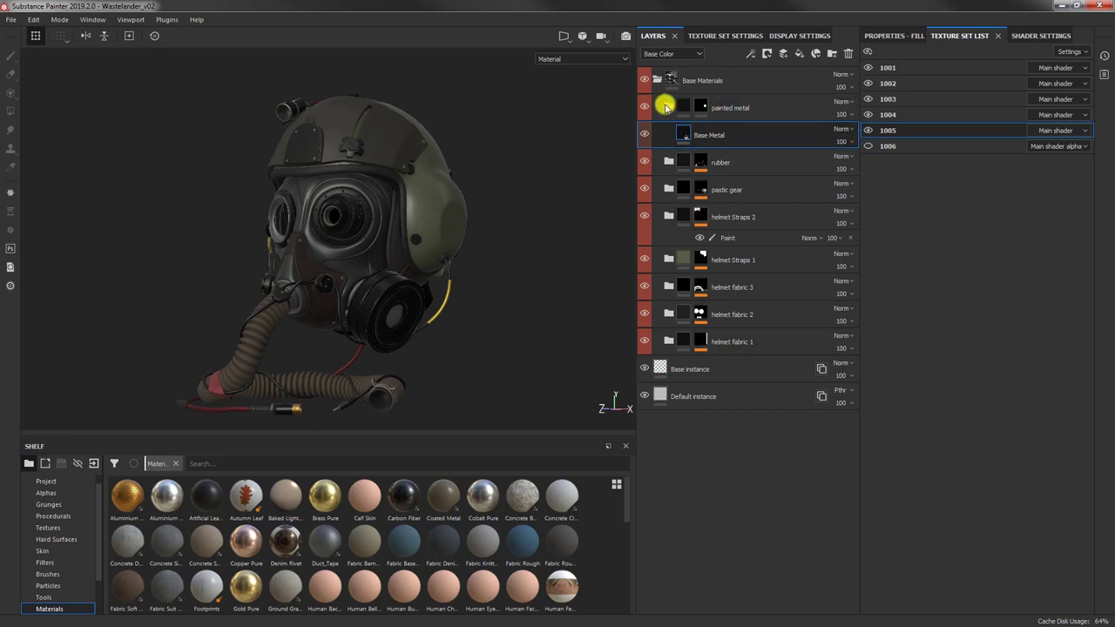
click(669, 107)
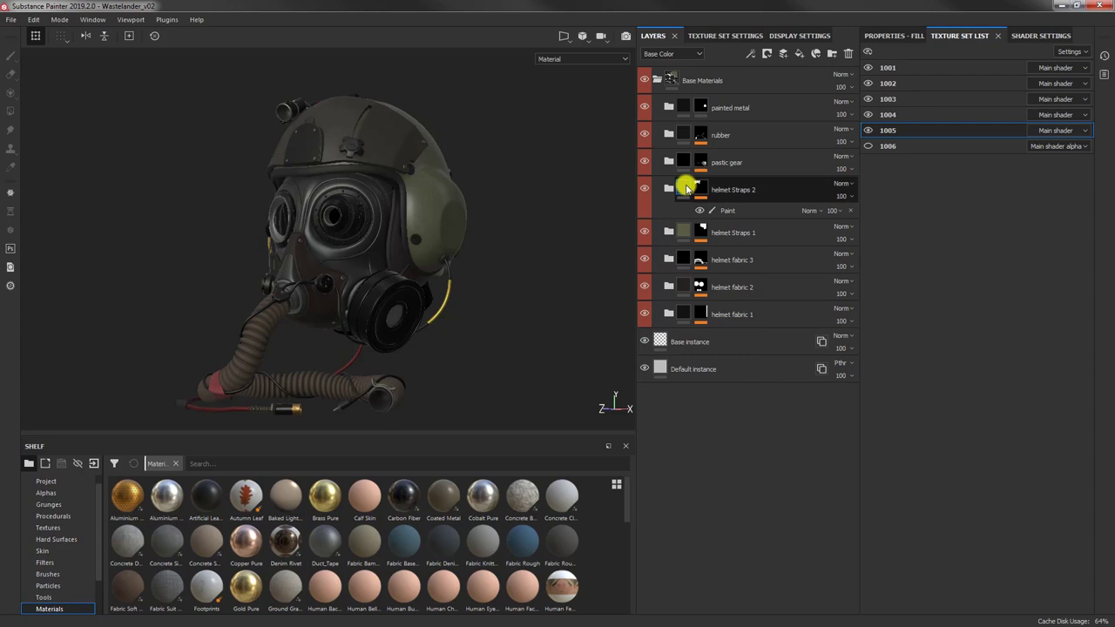
click(686, 187)
Step: Make texture set 1006 visible, select it, and show its base materials folder on the model
click(867, 146)
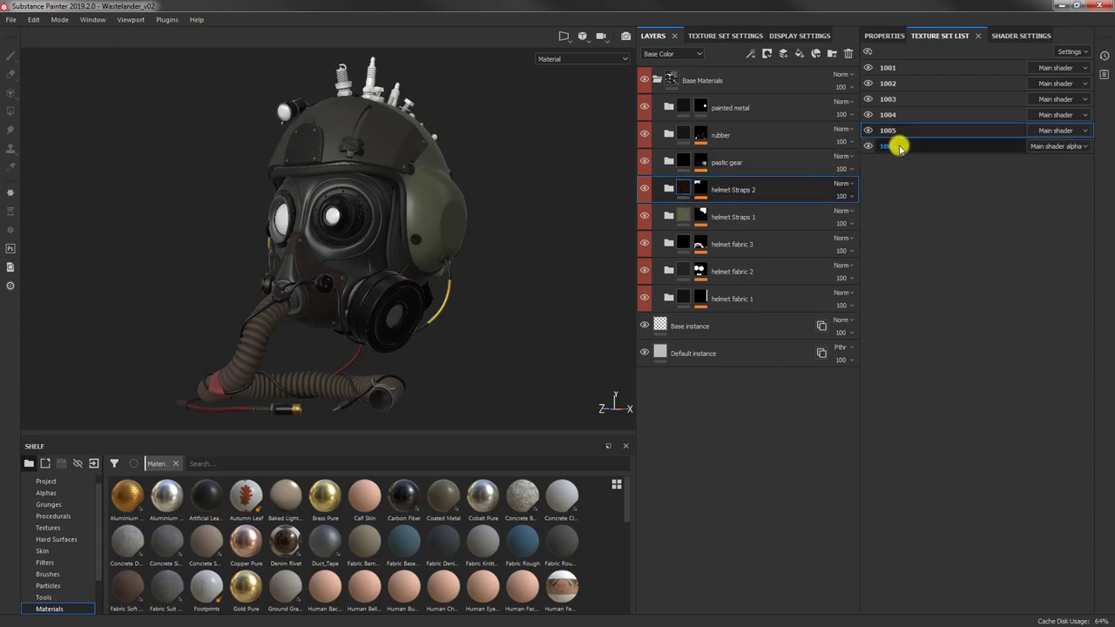
click(878, 146)
click(645, 80)
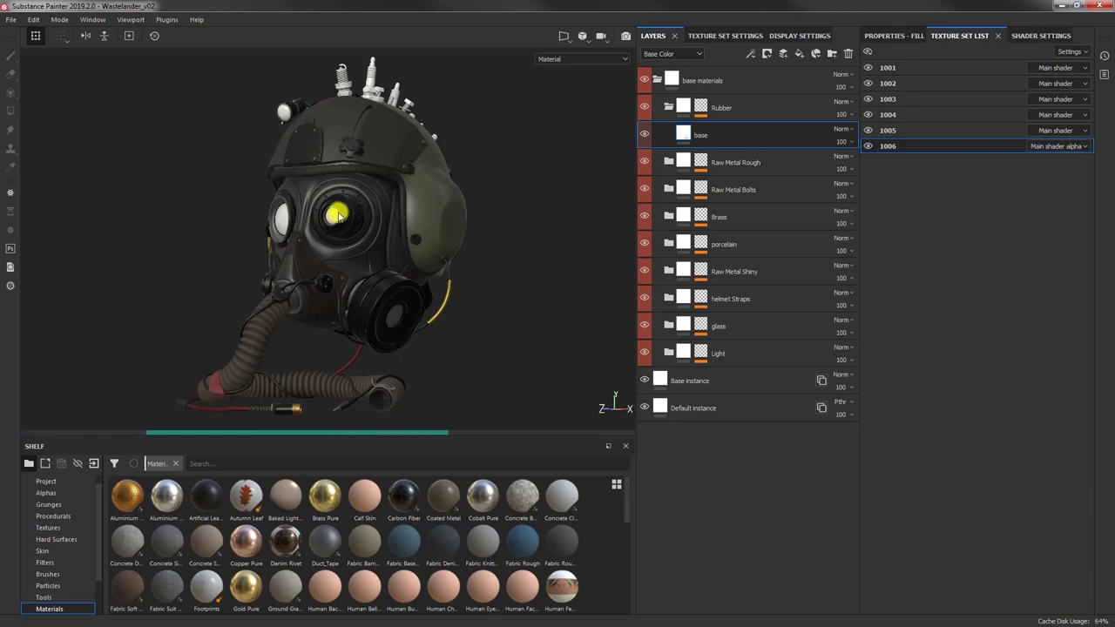
alt+drag(370, 211, 433, 256)
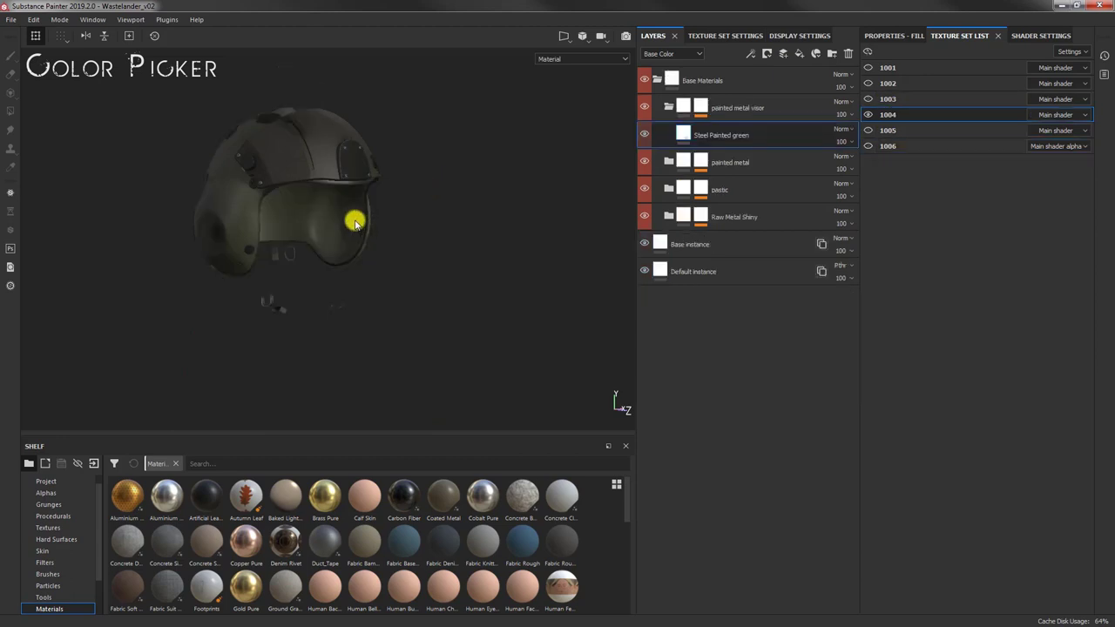
Step: Display only the Base Color channel on the helmet shell of texture set 1004
alt+drag(266, 232, 374, 263)
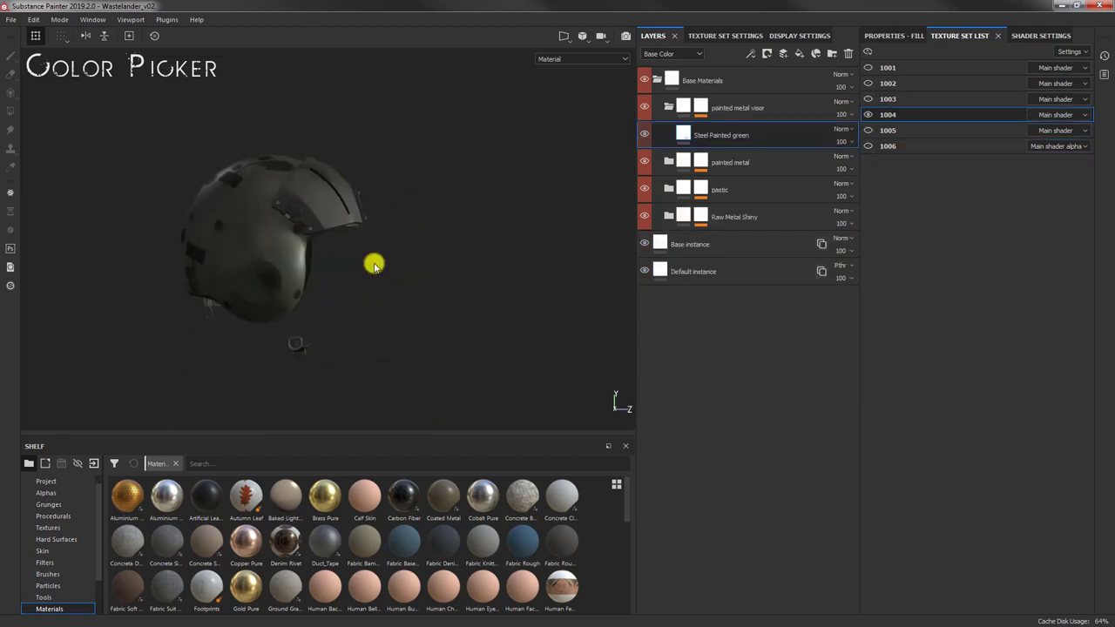
alt+right_drag(374, 262, 558, 329)
alt+drag(557, 331, 118, 252)
key(c)
alt+middle_drag(118, 252, 81, 245)
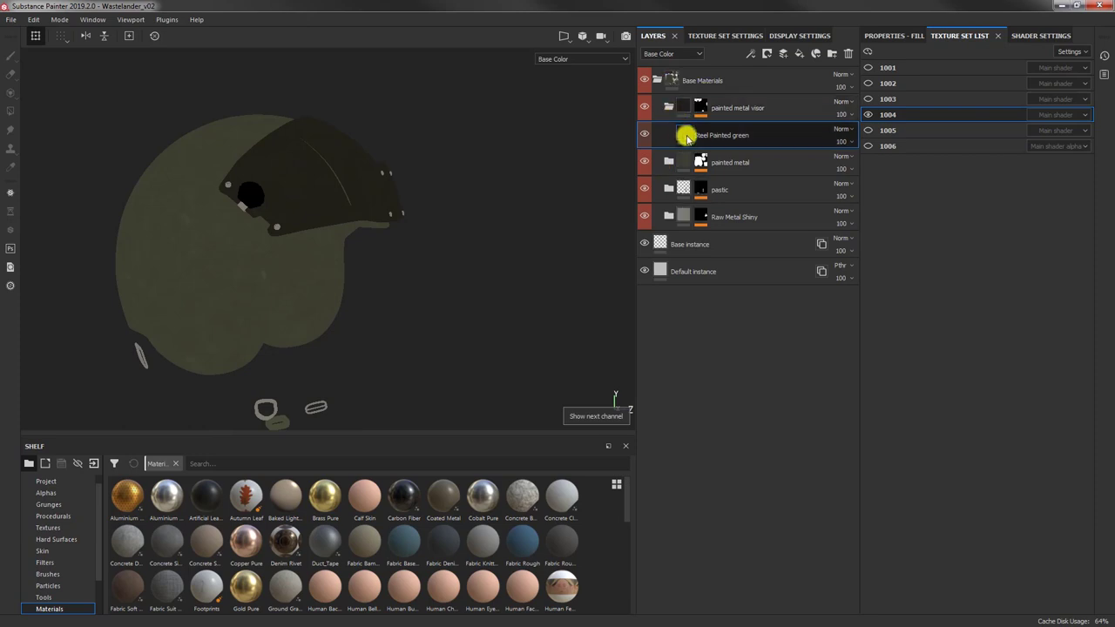
Step: Open the painted metal folder and inspect the Paint Color of its Steel Painted green layer
ctrl+drag(664, 162, 681, 193)
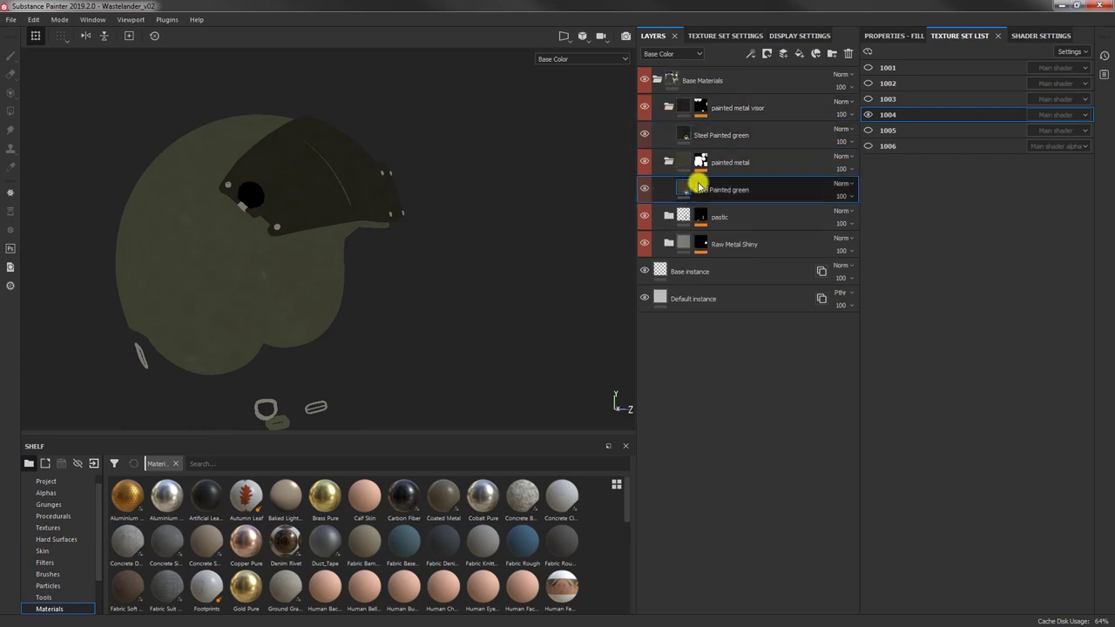
click(896, 35)
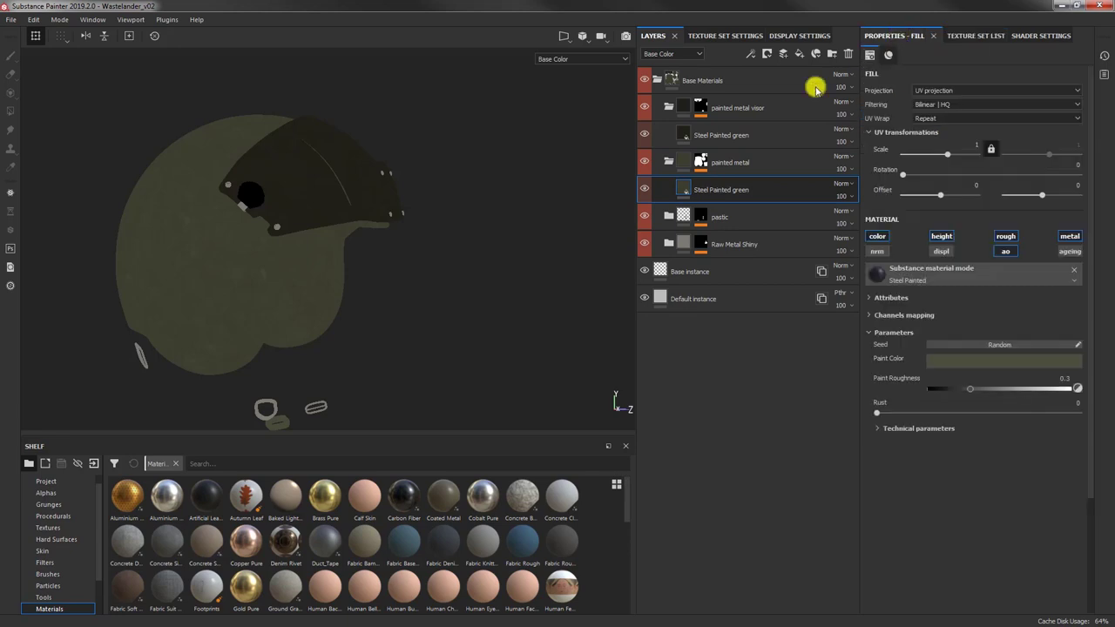
click(943, 364)
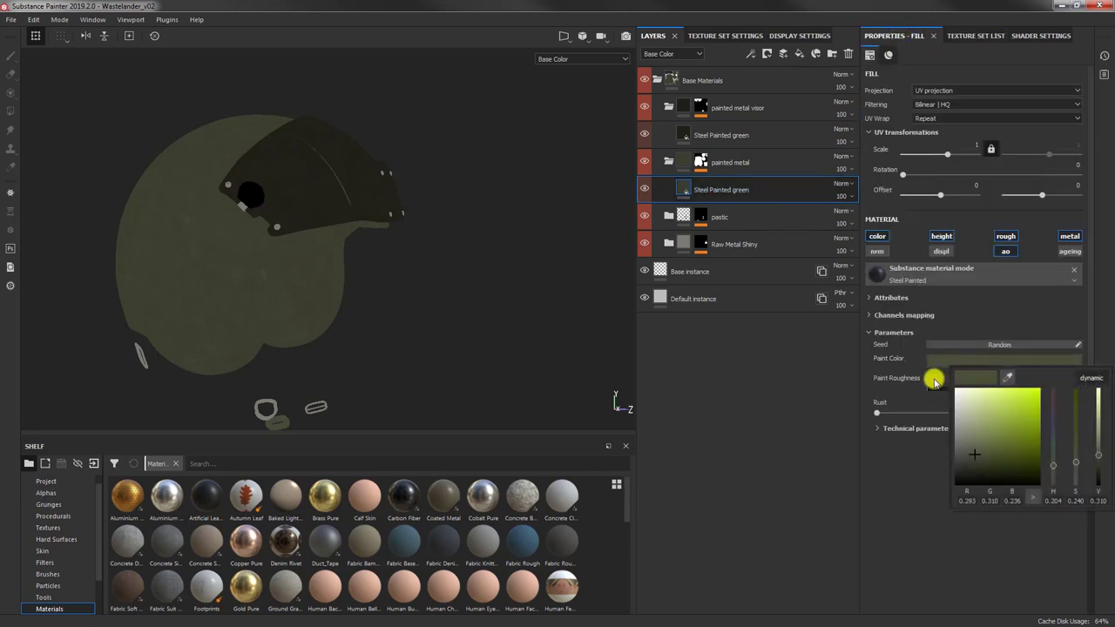
click(909, 540)
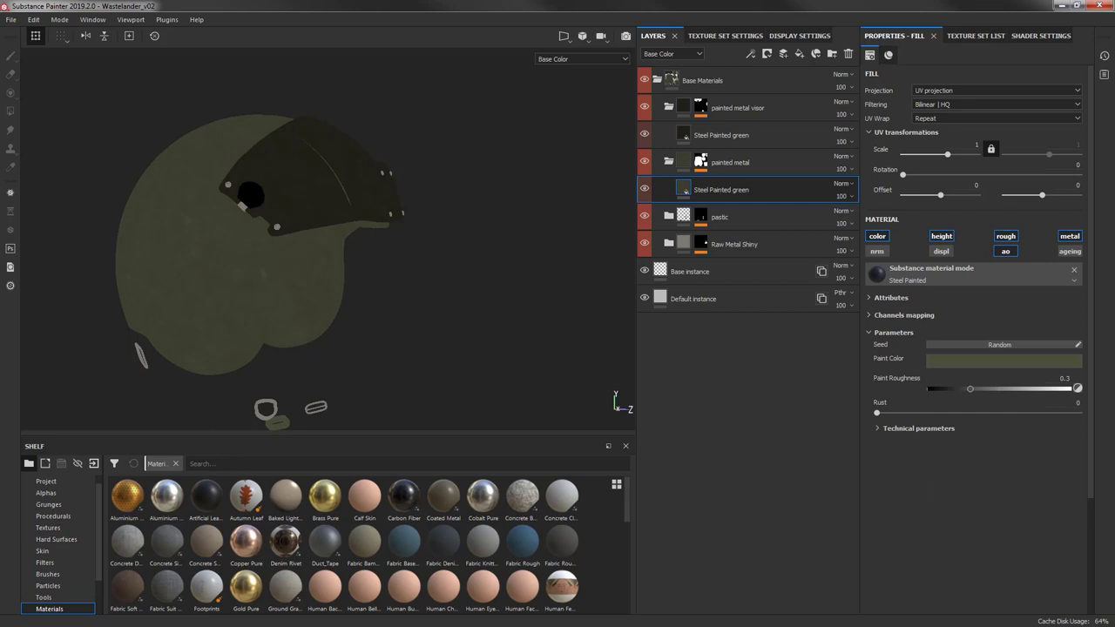
Step: Switch to XnView and place moodboard_01.jpg beside the model, showing a close-up of the reference helmet's visor shell
key(alt+Tab)
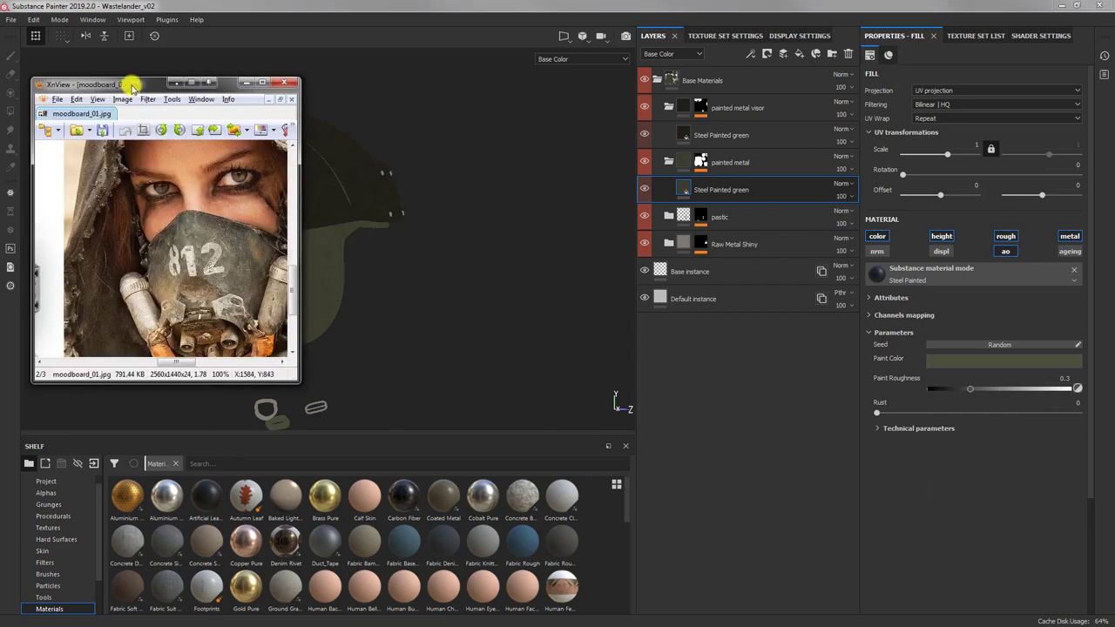
drag(130, 84, 158, 300)
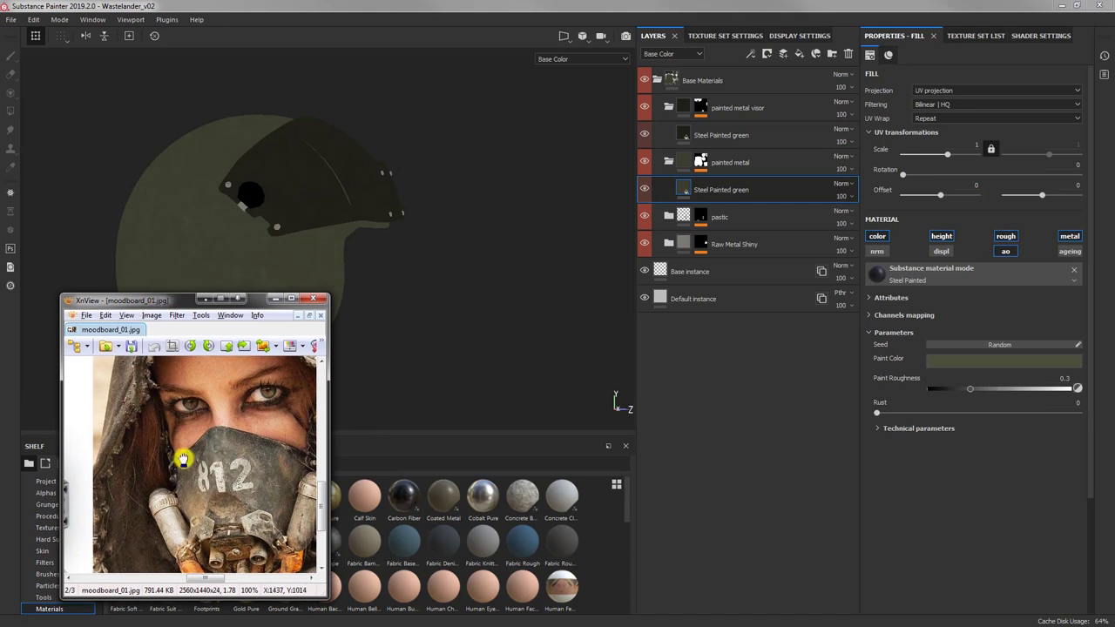
ctrl+scroll(183, 458, down, 2)
drag(159, 455, 256, 453)
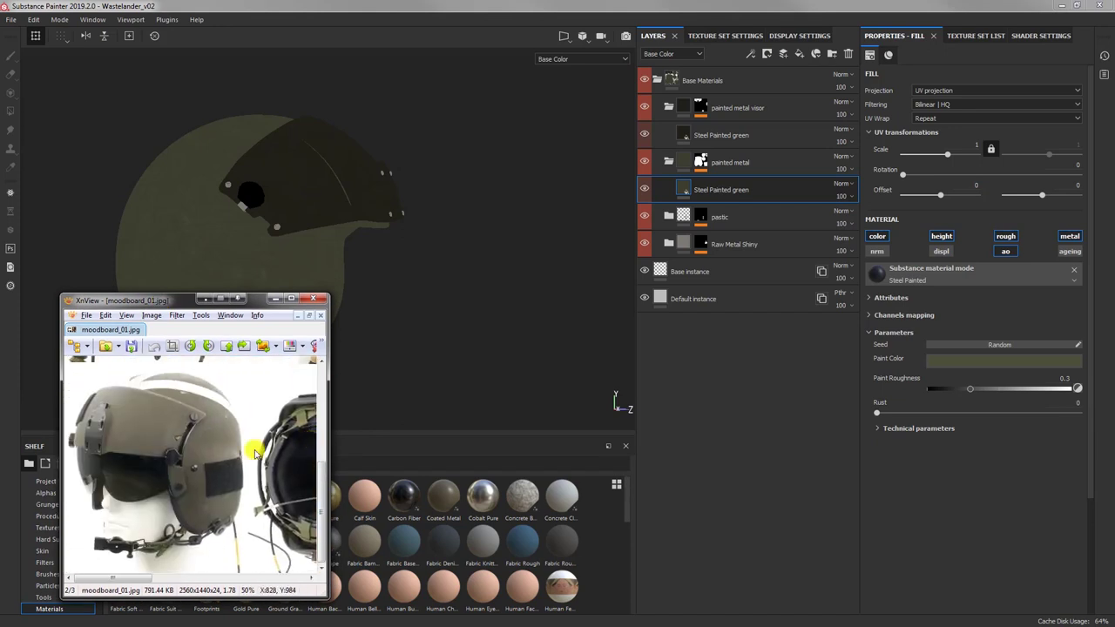
scroll(177, 352, up, 2)
mouse_move(149, 363)
mouse_down()
mouse_move(165, 435)
mouse_move(195, 429)
mouse_move(227, 445)
mouse_up()
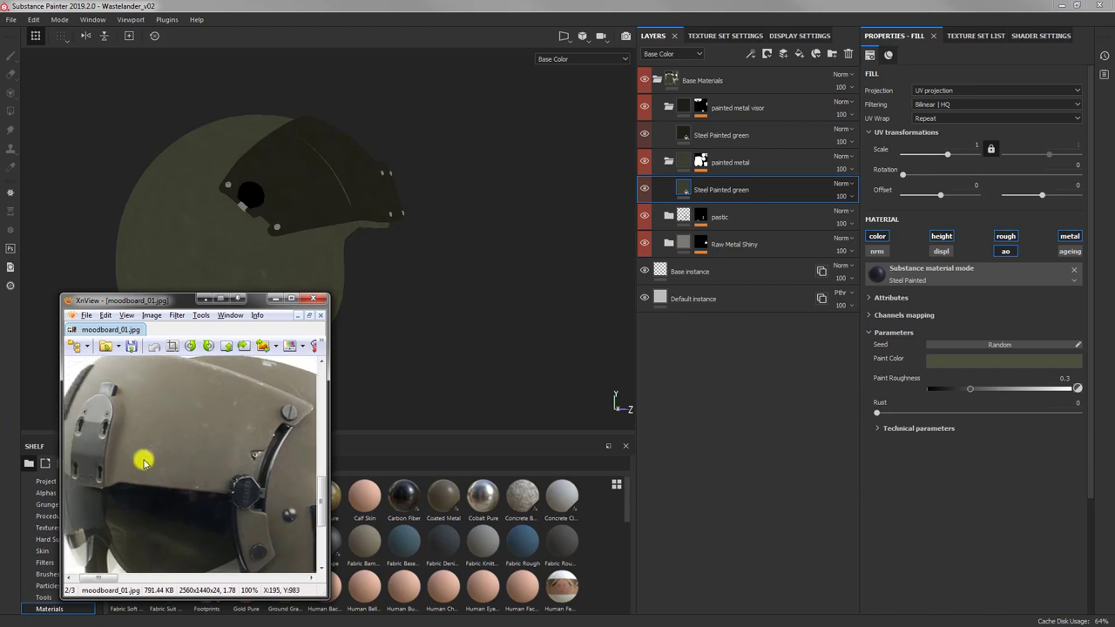
Step: Sample the Paint Color of the painted metal's Steel Painted green layer from the helmet shell in the moodboard
click(1010, 361)
click(1005, 373)
mouse_move(965, 374)
mouse_down()
mouse_move(847, 375)
mouse_move(902, 370)
mouse_move(338, 172)
mouse_move(379, 3)
mouse_up()
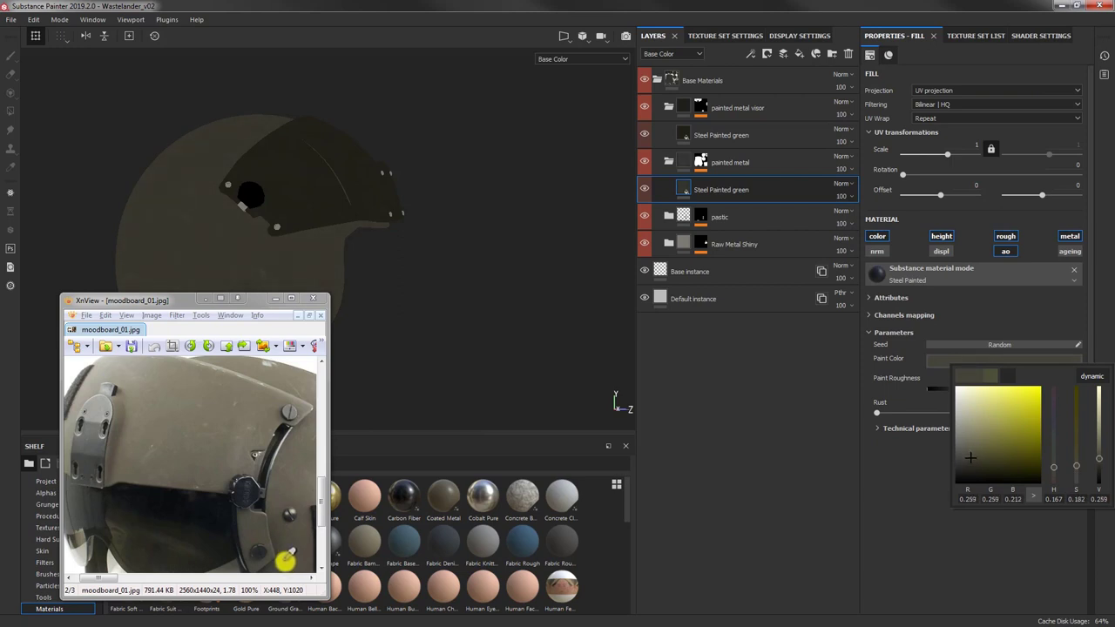
alt+drag(362, 296, 442, 188)
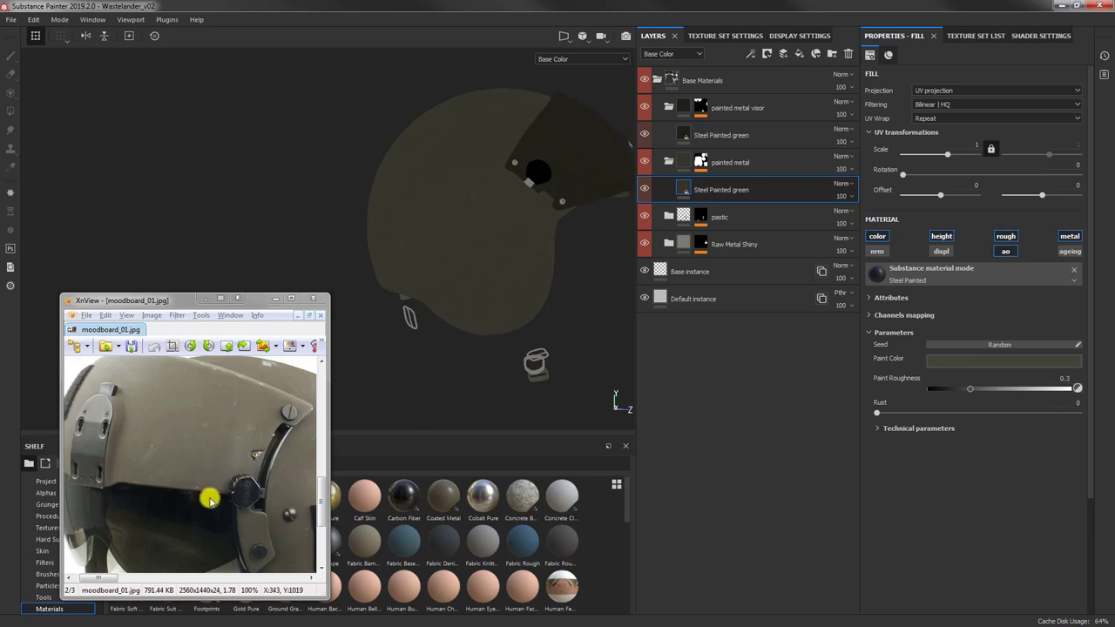
scroll(241, 428, up, 1)
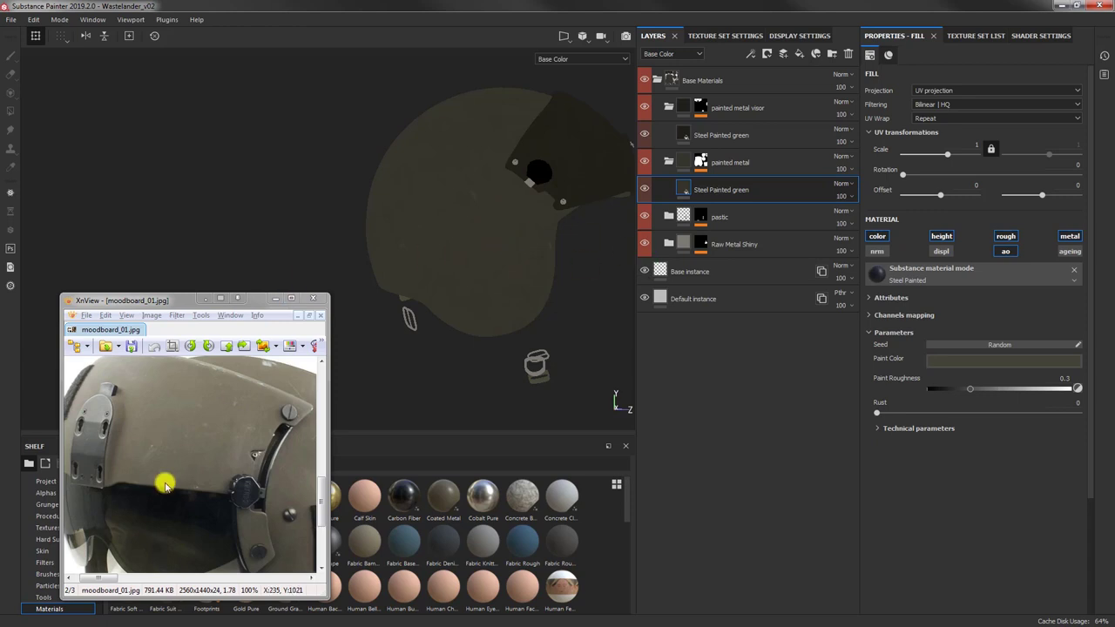
Step: Collapse the painted metal folder, check which parts the pastic folder covers by toggling its visibility, and expand it
click(177, 435)
alt+middle_drag(500, 173, 485, 185)
scroll(485, 185, up, 4)
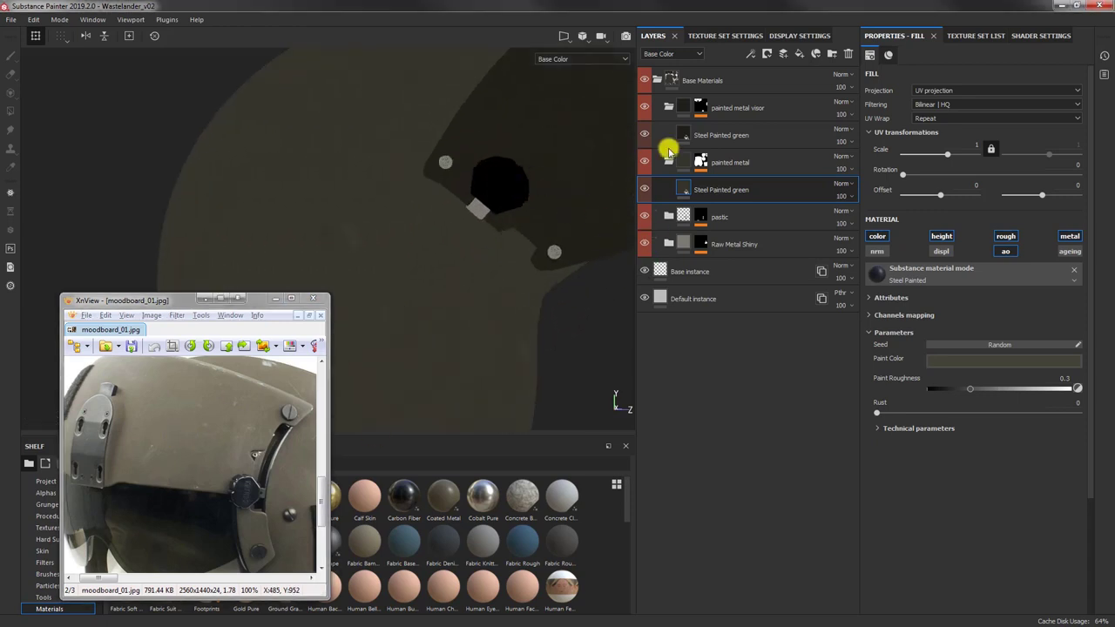
key(Delete)
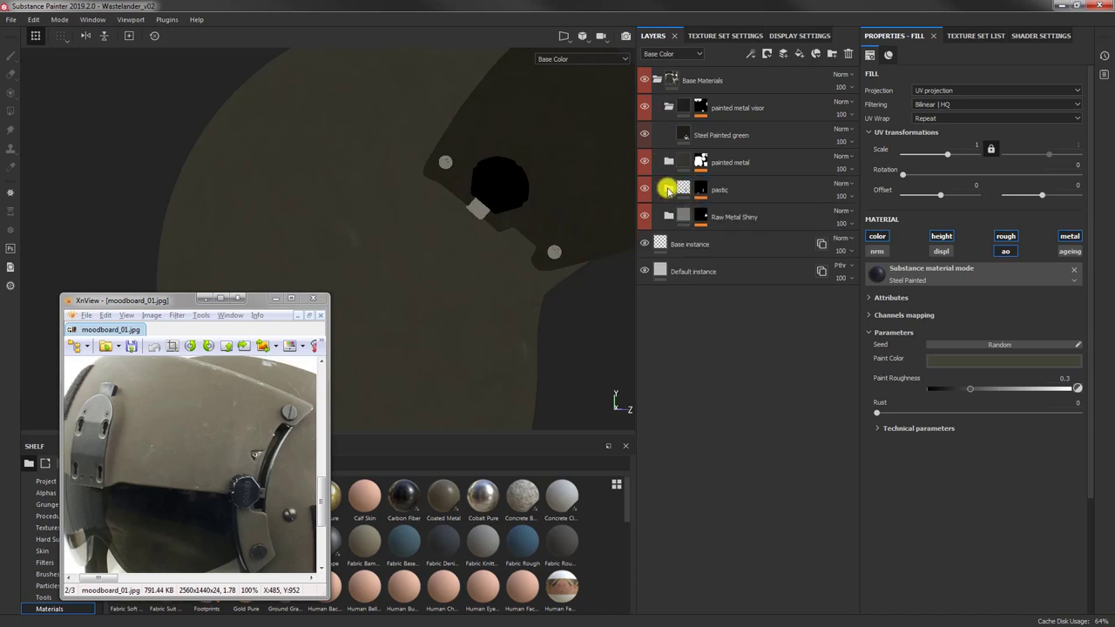
click(644, 190)
click(644, 188)
click(669, 188)
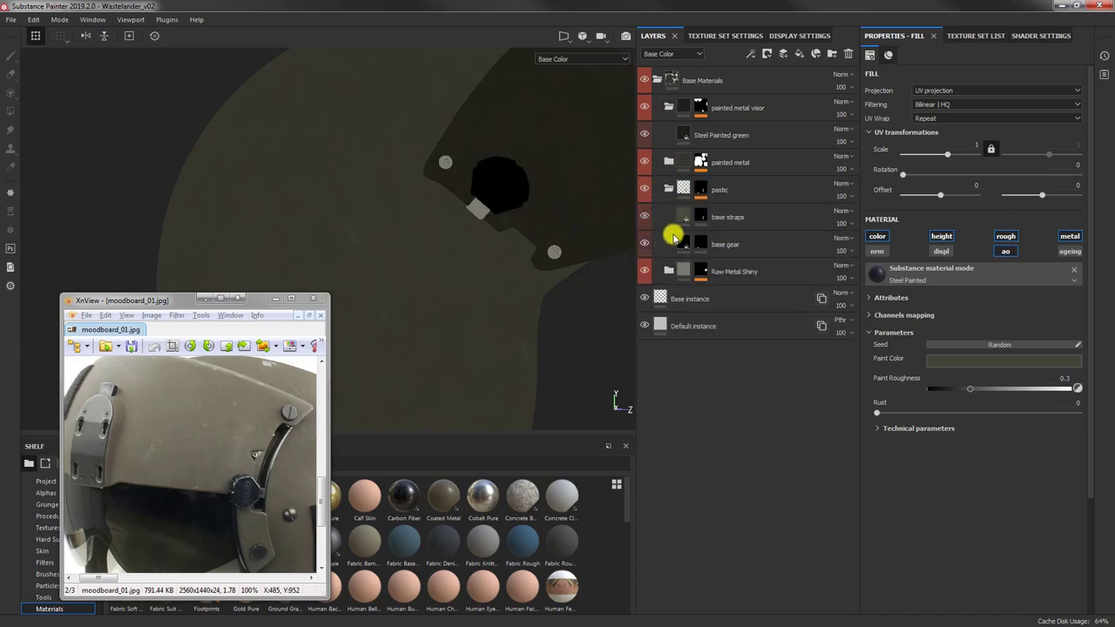
Step: Sample the base gear layer's Base Color from the dark visor knob in the moodboard photo
click(724, 244)
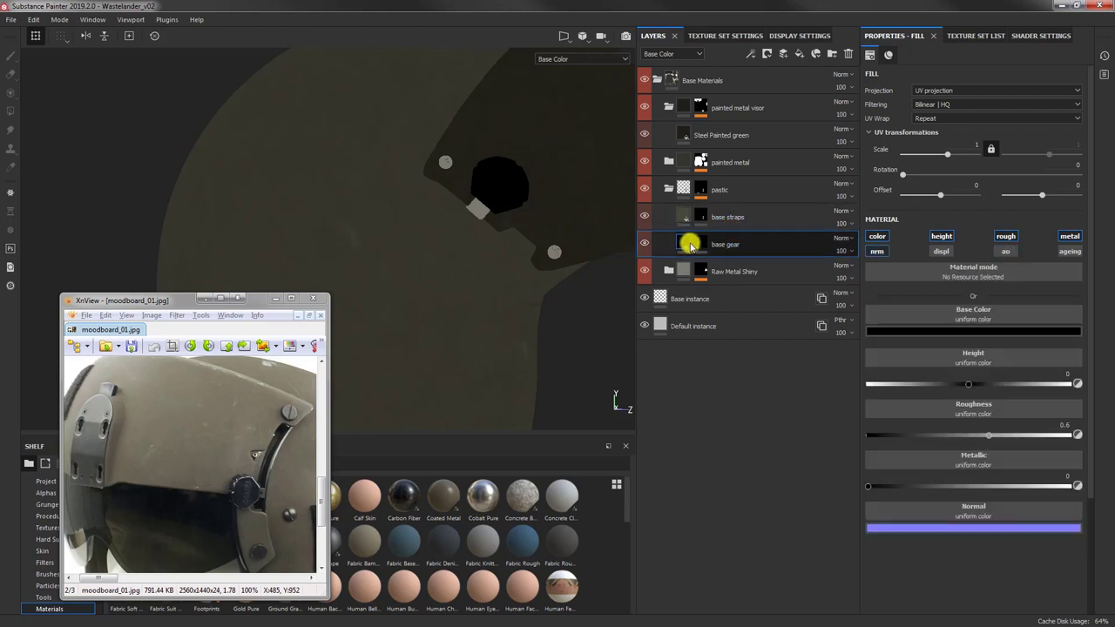
click(929, 330)
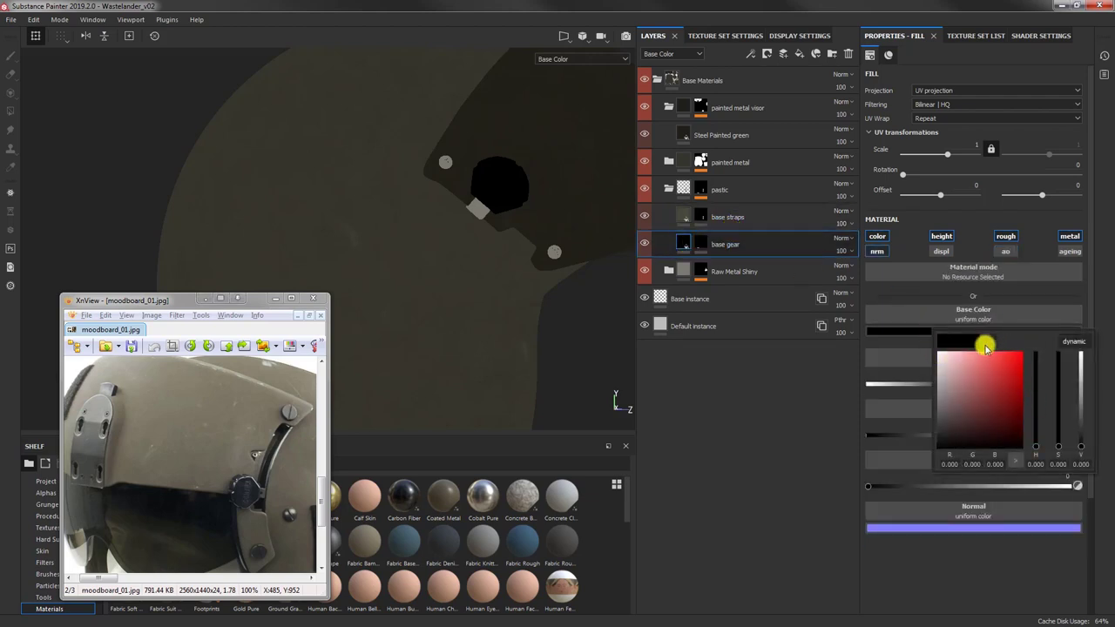
drag(985, 347, 253, 495)
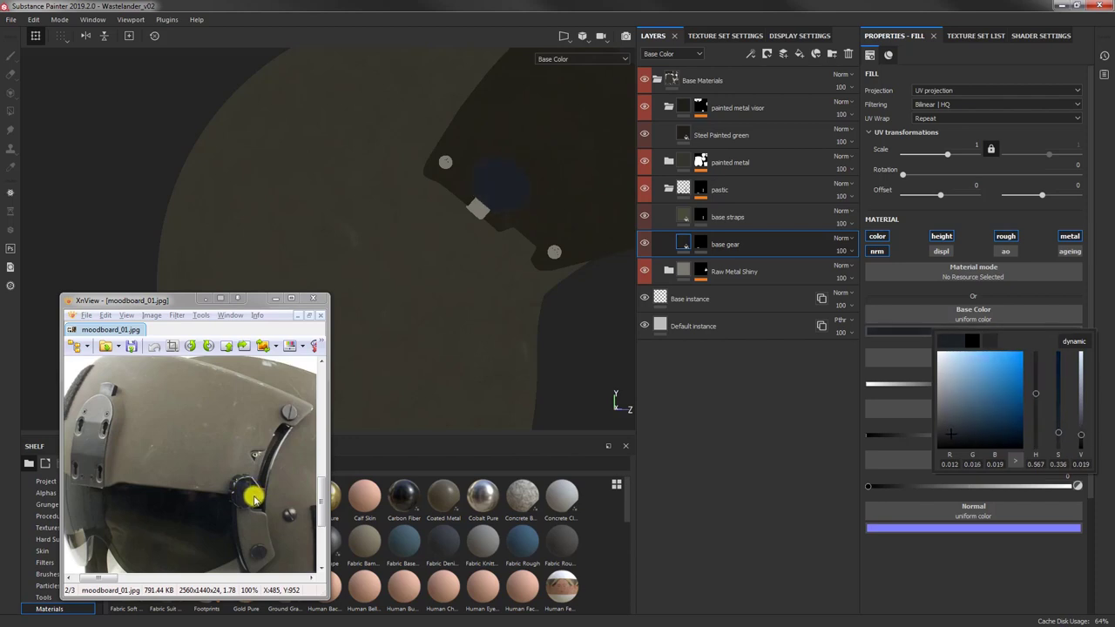
drag(253, 496, 252, 482)
right_click(431, 343)
click(610, 289)
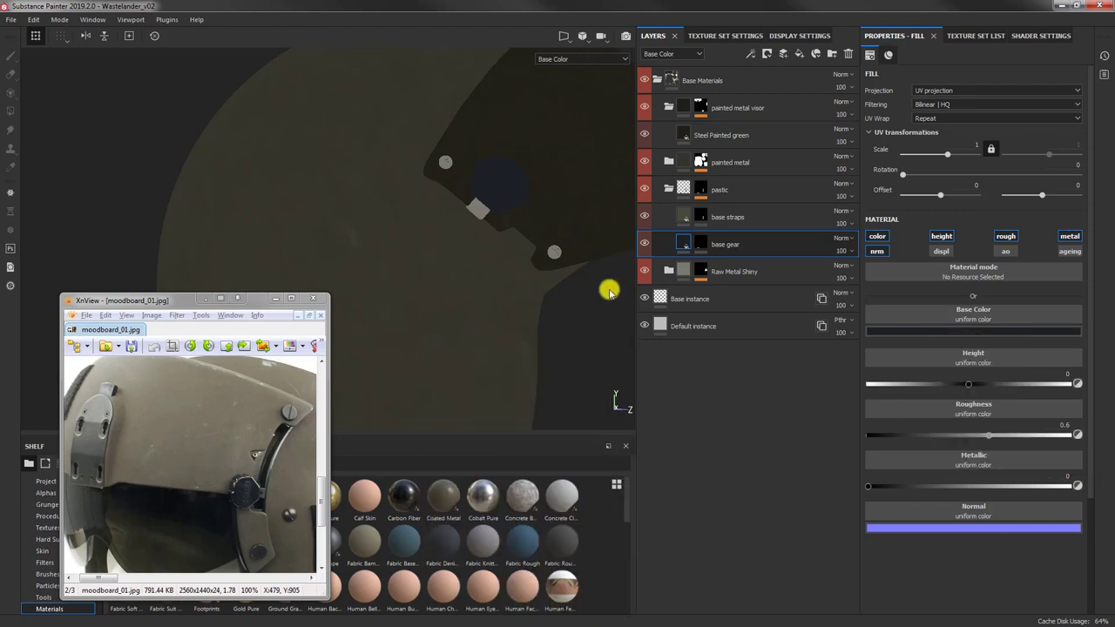
Step: Bring up a close-up of the red band around the hose in the moodboard image
alt+drag(608, 292, 180, 531)
scroll(259, 454, down, 5)
drag(239, 488, 195, 399)
drag(262, 464, 183, 442)
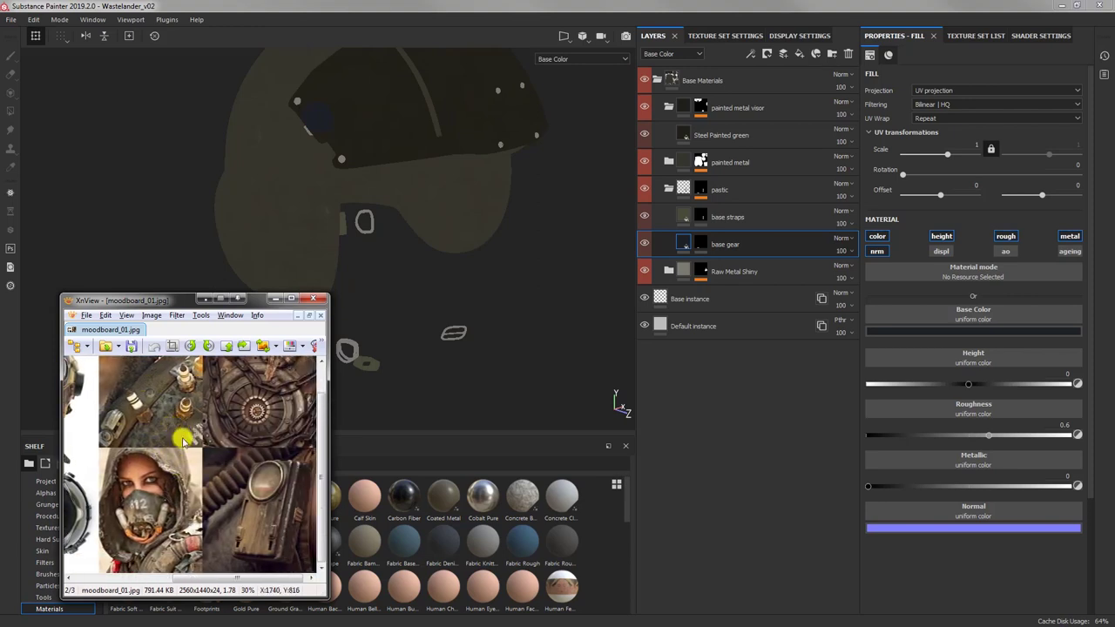
scroll(183, 442, up, 6)
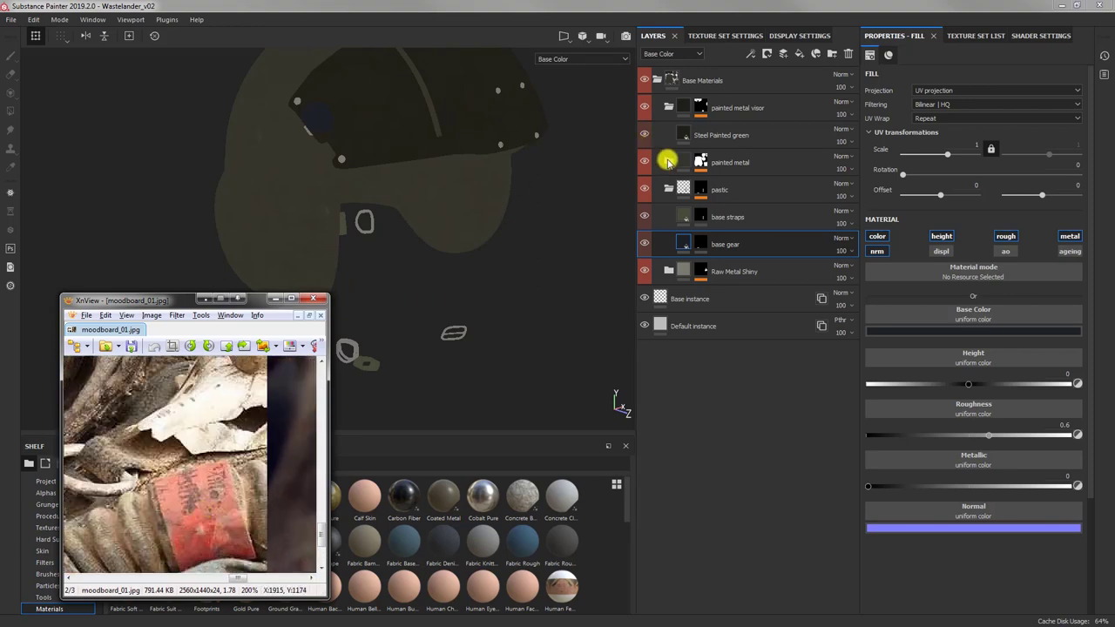
Step: Collapse the painted metal visor folder and close texture set 1004's Base Materials folder
click(668, 100)
click(655, 76)
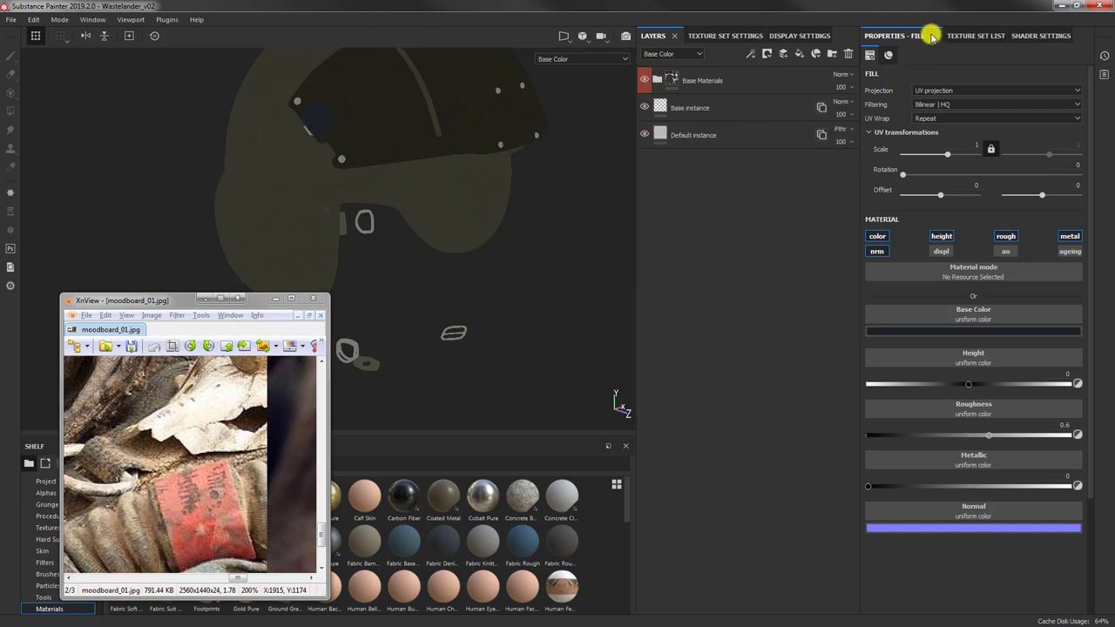
Step: Show all texture sets and bring up a close-up of the red band around the model's hose
click(961, 35)
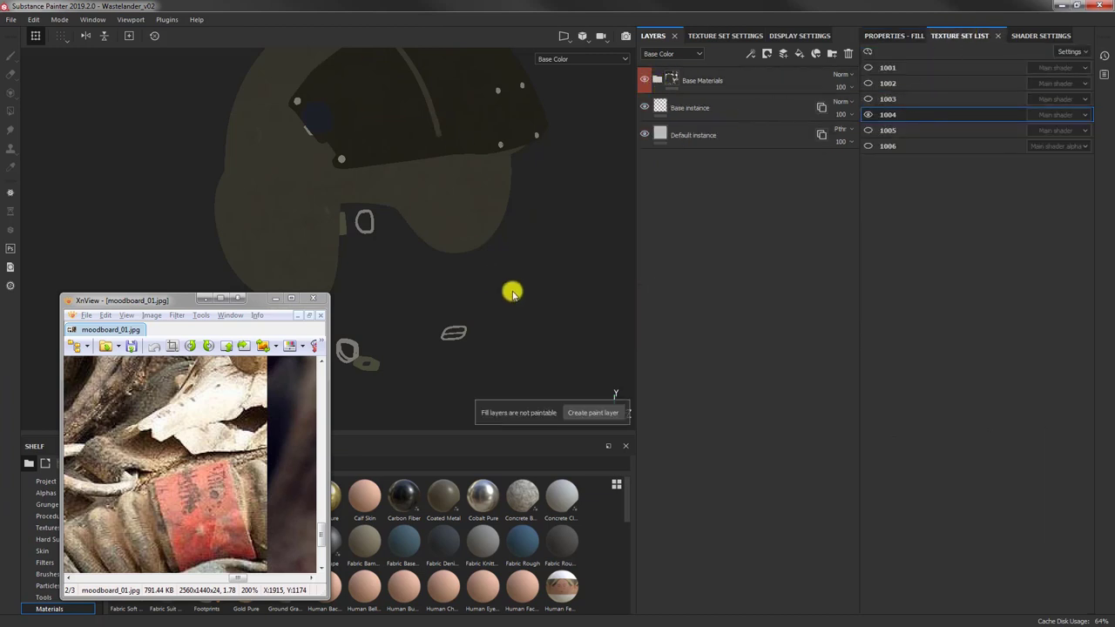
key(alt+q)
alt+middle_drag(499, 299, 448, 145)
alt+middle_drag(514, 392, 473, 252)
alt+right_drag(473, 252, 508, 243)
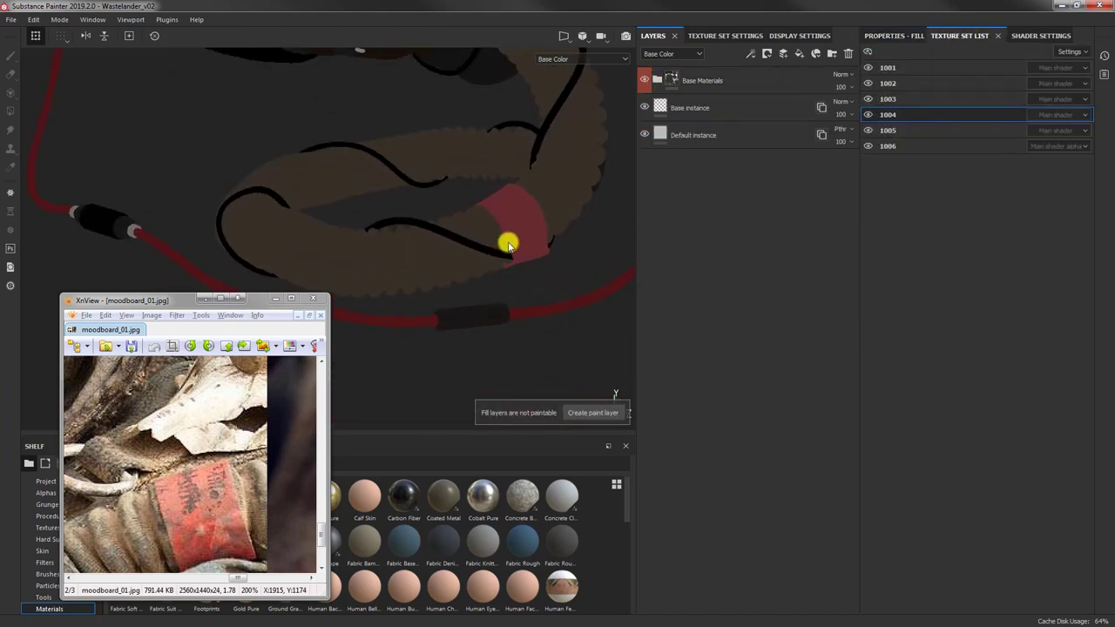
alt+drag(510, 246, 436, 340)
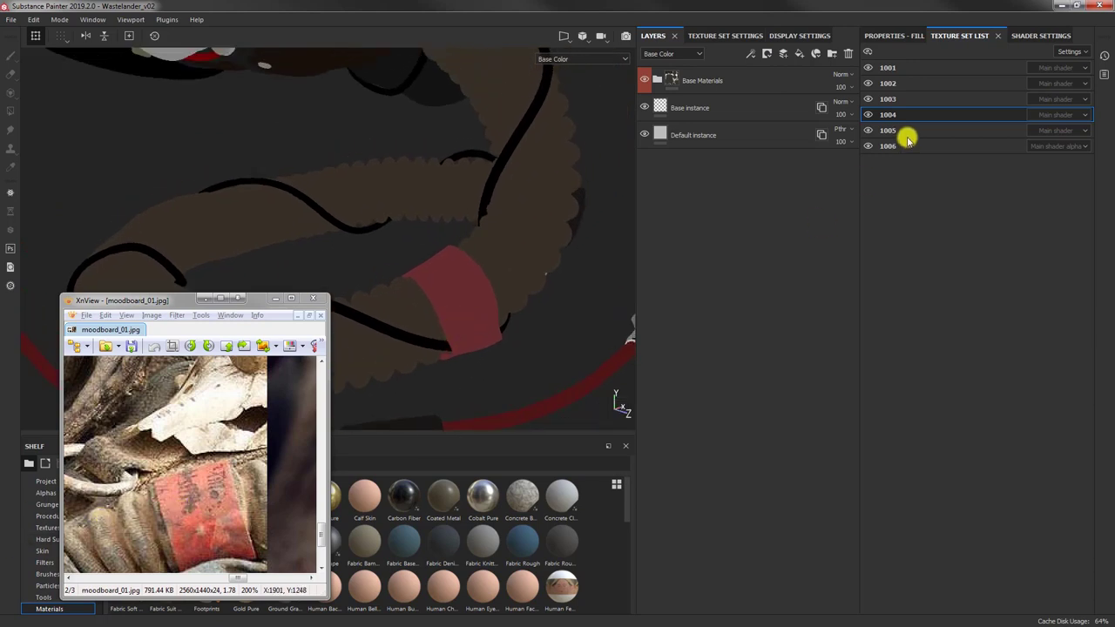
Step: Collapse the microphone folder in texture set 1003 and switch to texture set 1002, which holds the hose's red band
click(951, 100)
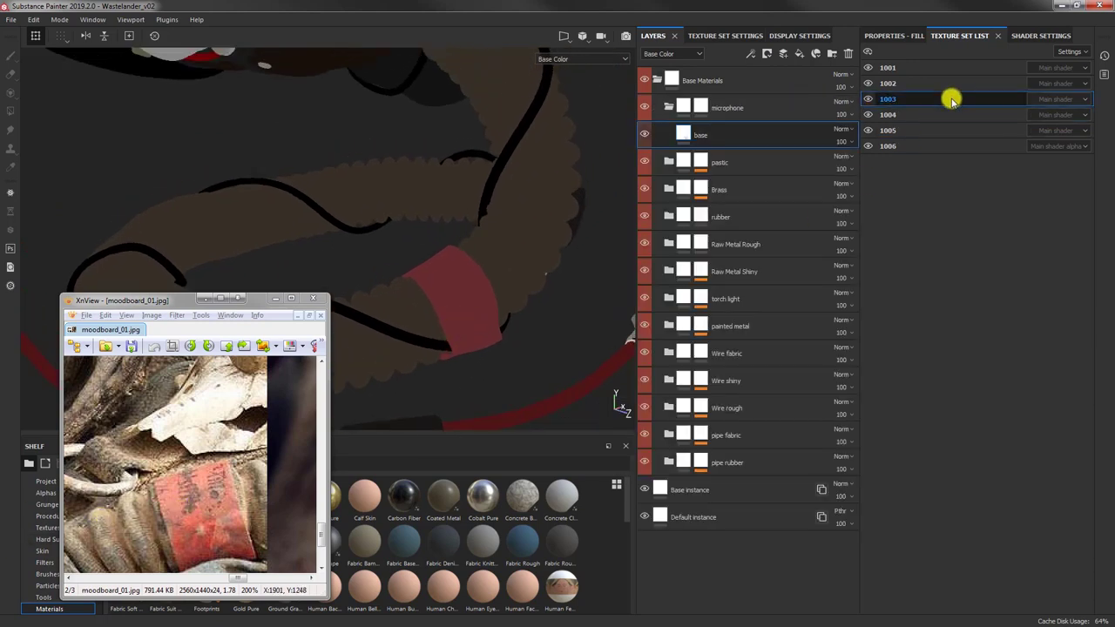
click(668, 107)
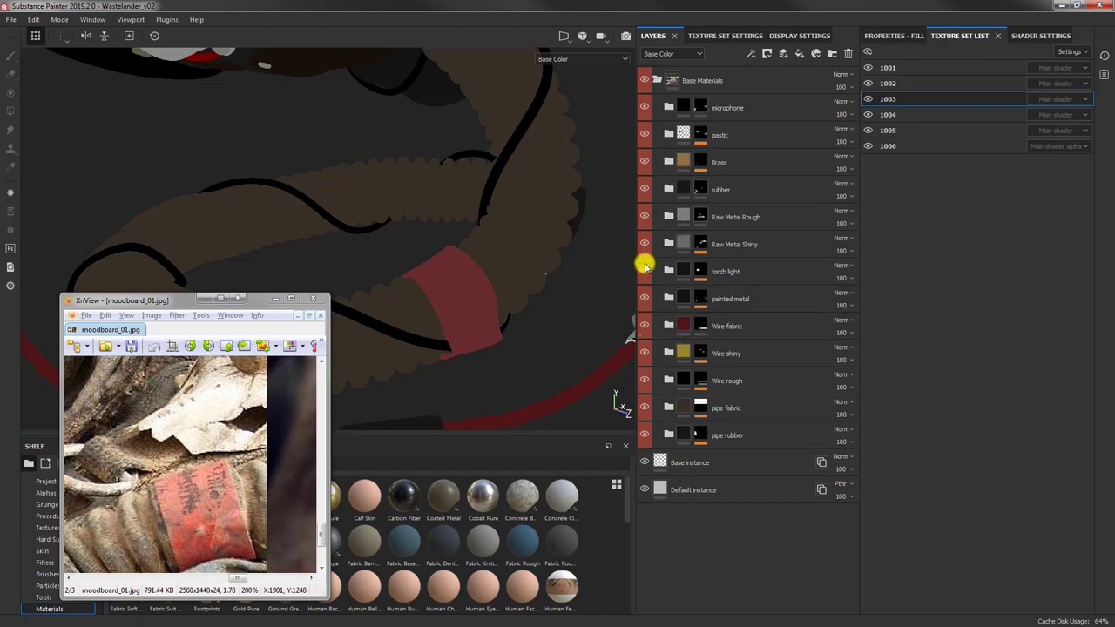
click(693, 430)
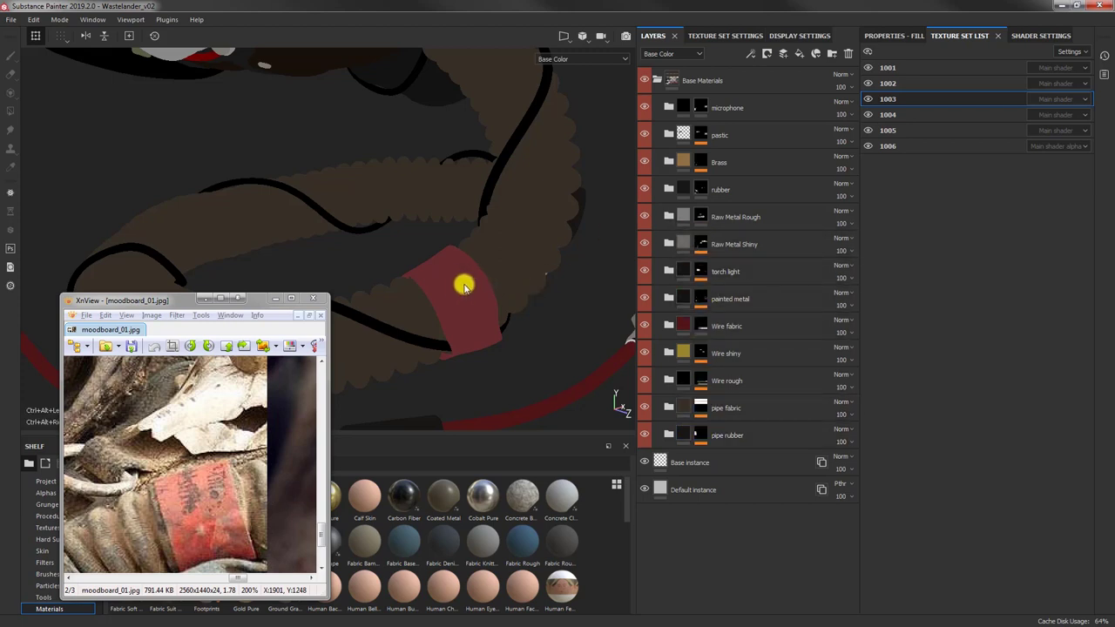
ctrl+alt+click(550, 290)
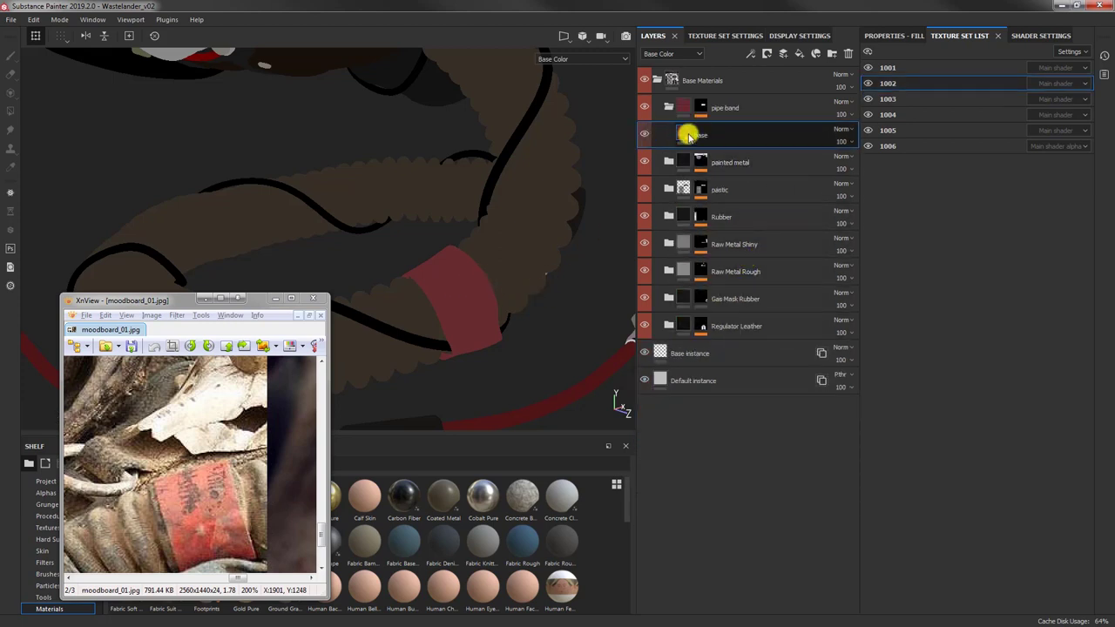
Step: Sample the pipe band base layer's Base Color from a darker area of the red band in the moodboard photo
click(894, 36)
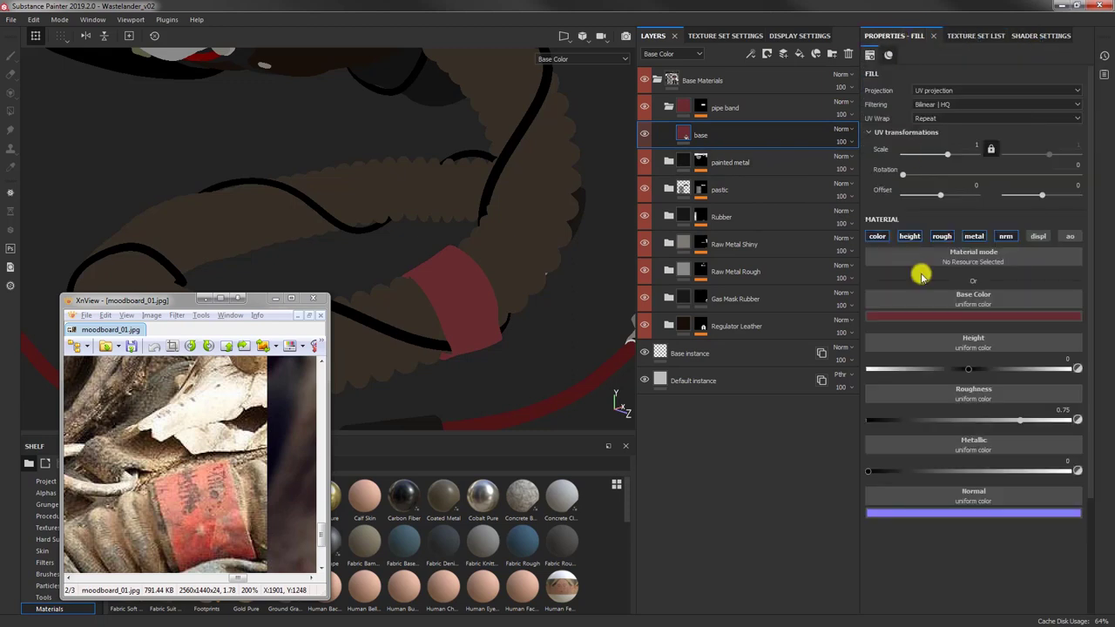
click(950, 318)
drag(1009, 328, 230, 557)
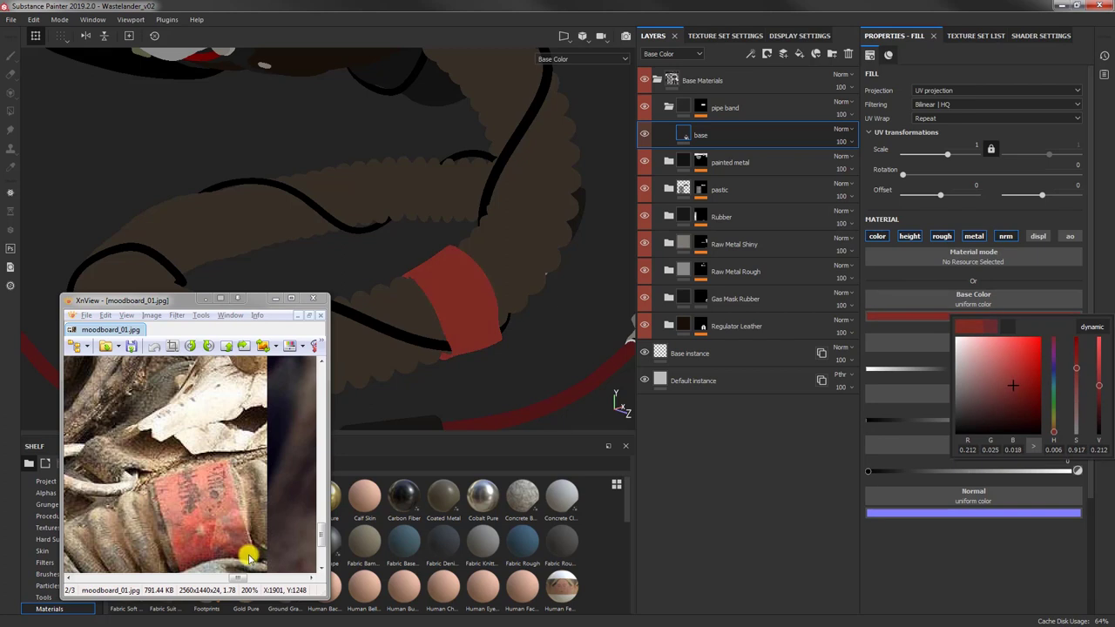
click(246, 559)
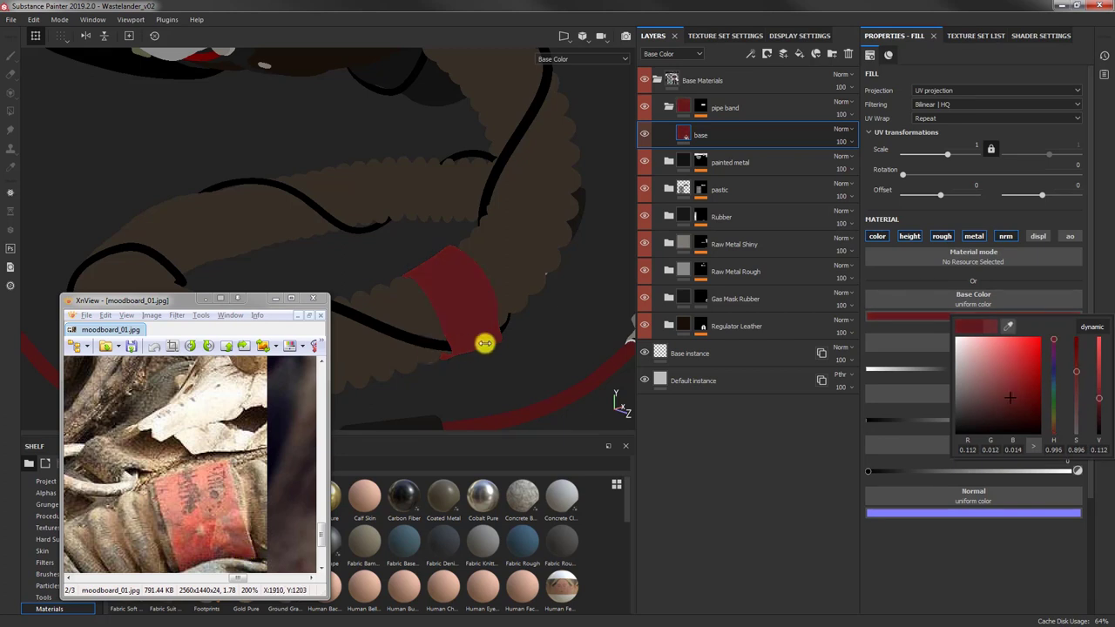
right_click(537, 347)
Step: Bring the whole helmet and the full moodboard into view, and minimize the moodboard image window
scroll(471, 278, down, 6)
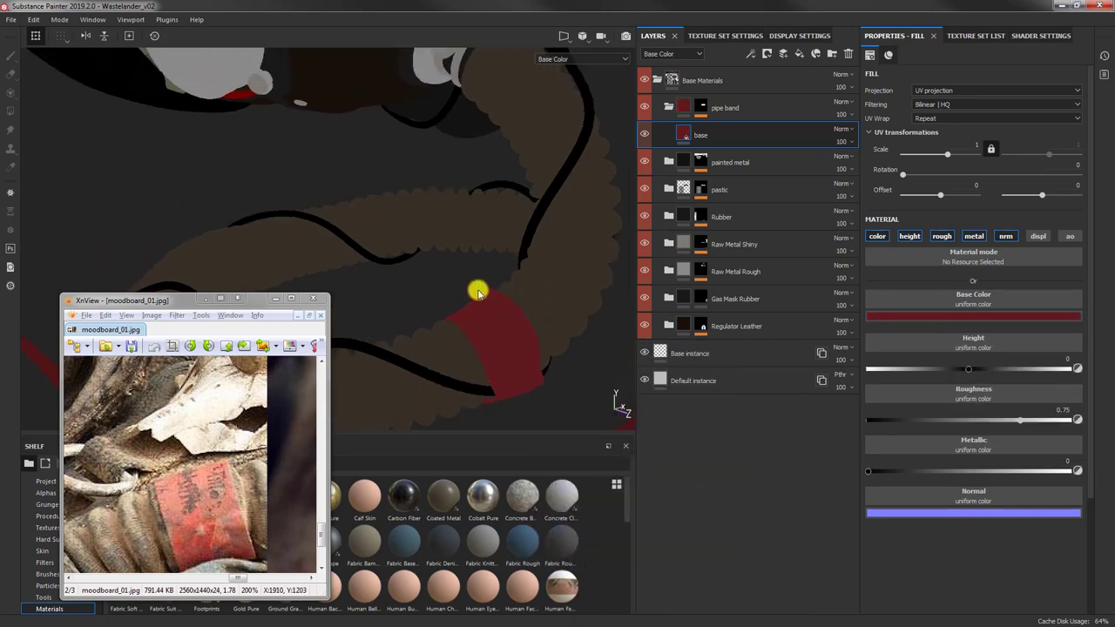
alt+middle_drag(403, 167, 427, 267)
click(197, 463)
ctrl+scroll(197, 464, down, 5)
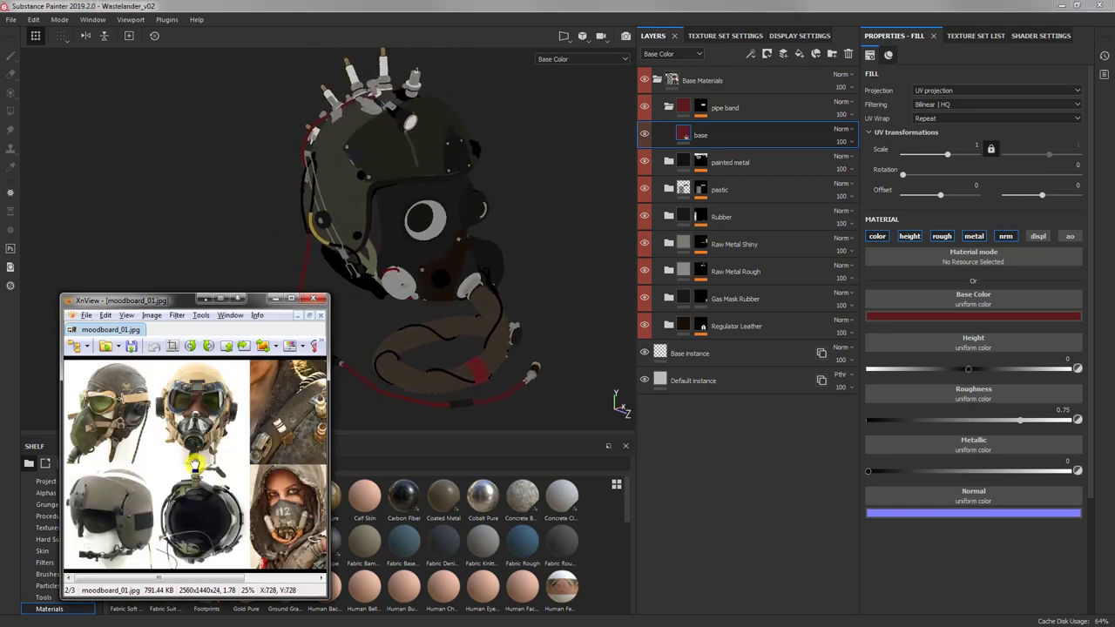
click(274, 299)
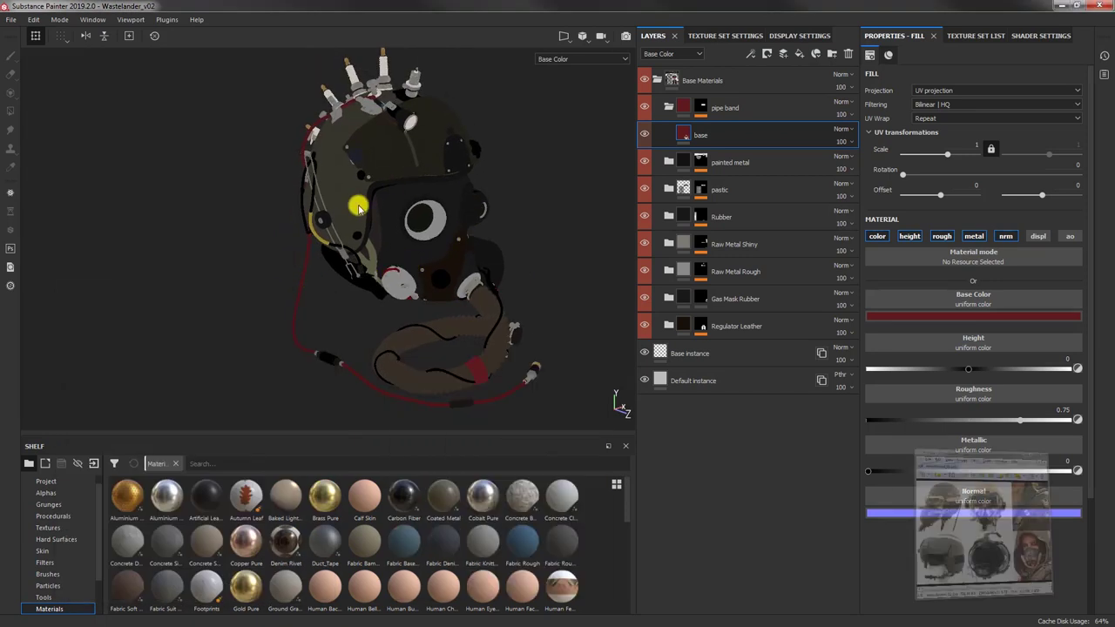
Step: Switch the viewport to the full Material display, collapse the pipe band folder, and view the mask from its filter side
key(m)
alt+drag(508, 252, 447, 259)
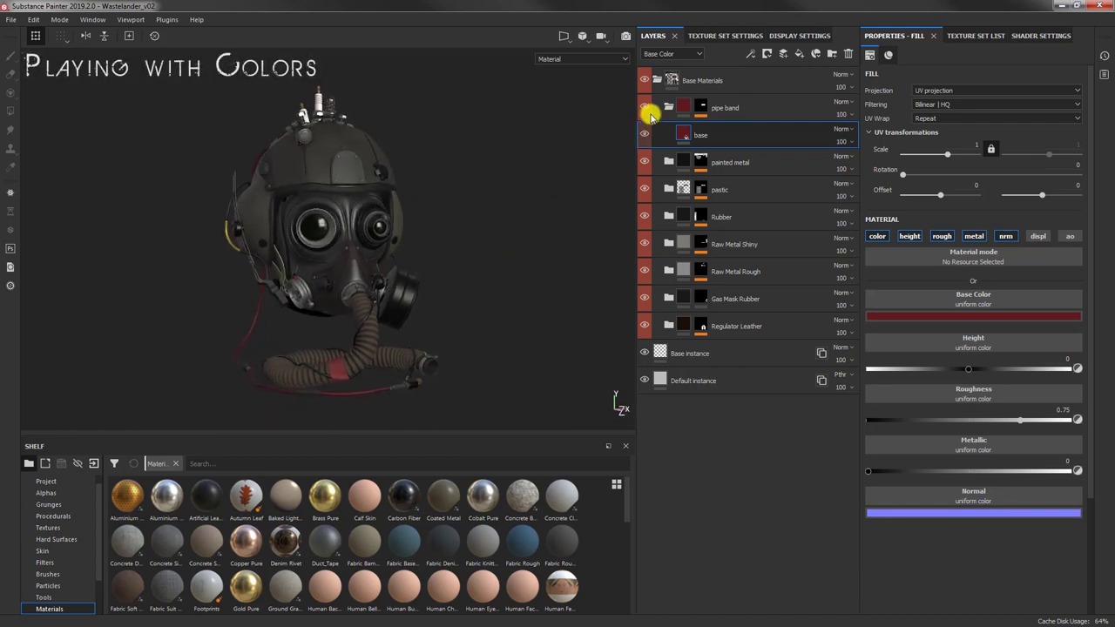
click(667, 106)
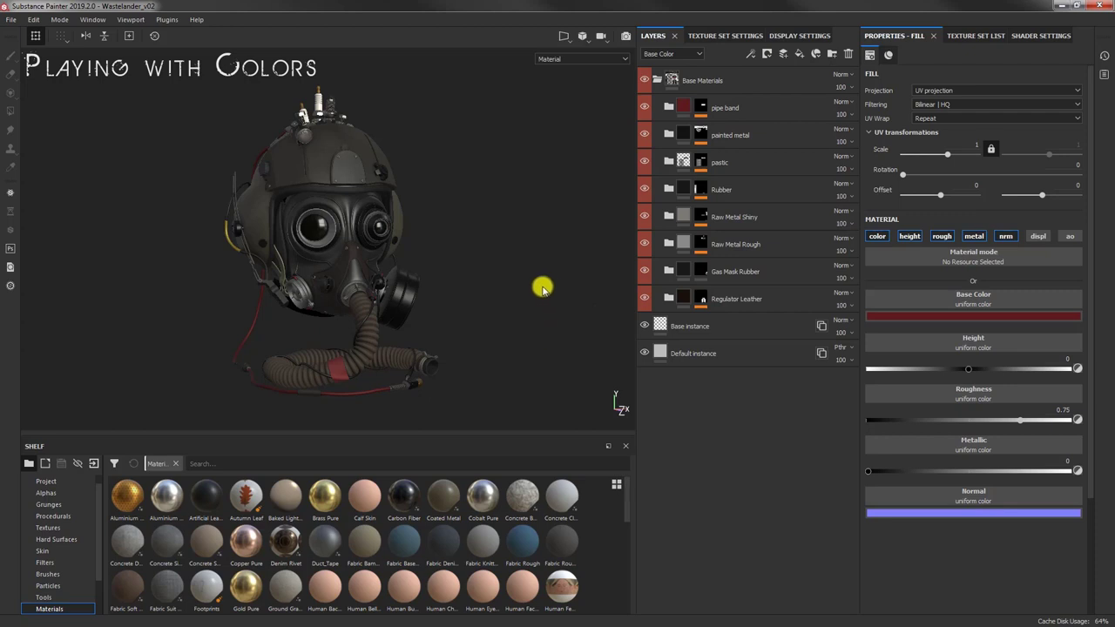
alt+drag(540, 287, 399, 278)
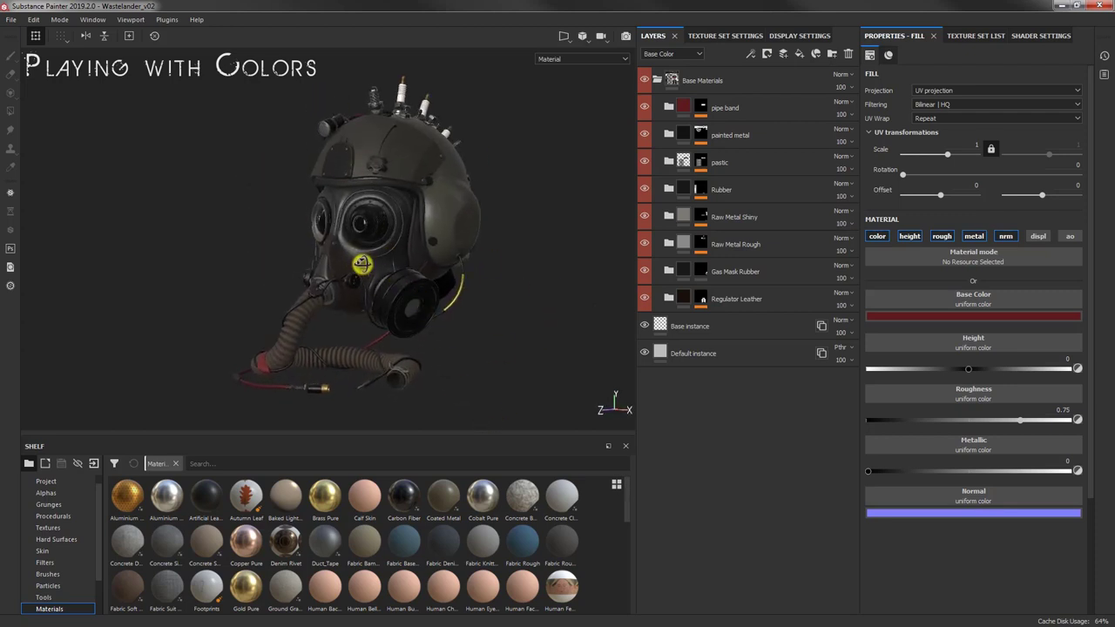
Step: Check which parts the painted metal folder covers by toggling its visibility, and look at its contents
scroll(400, 306, up, 5)
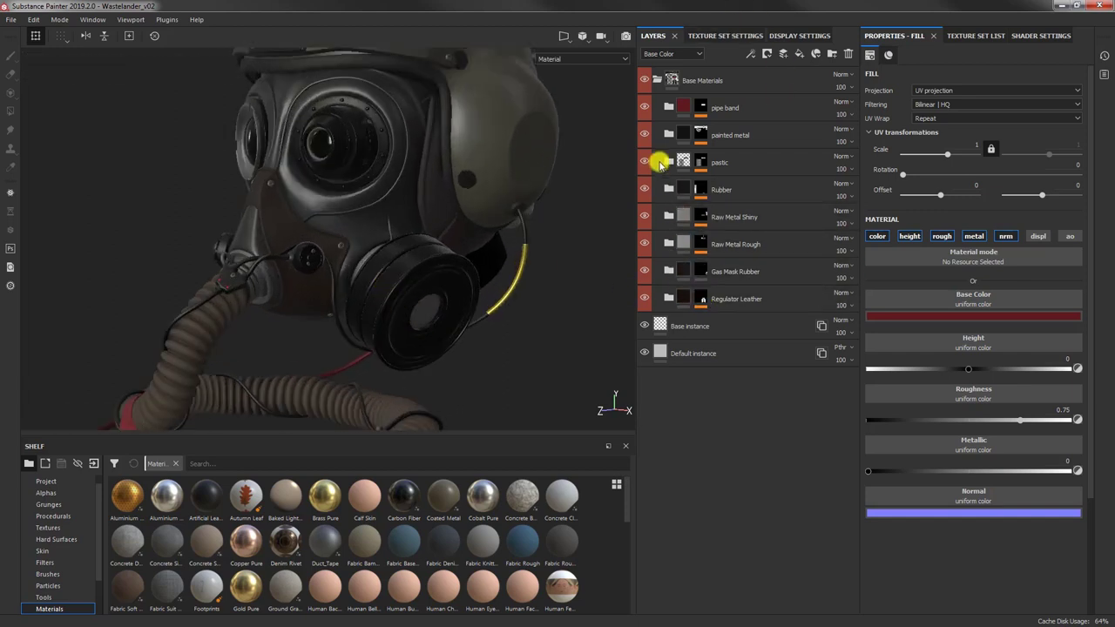
click(646, 135)
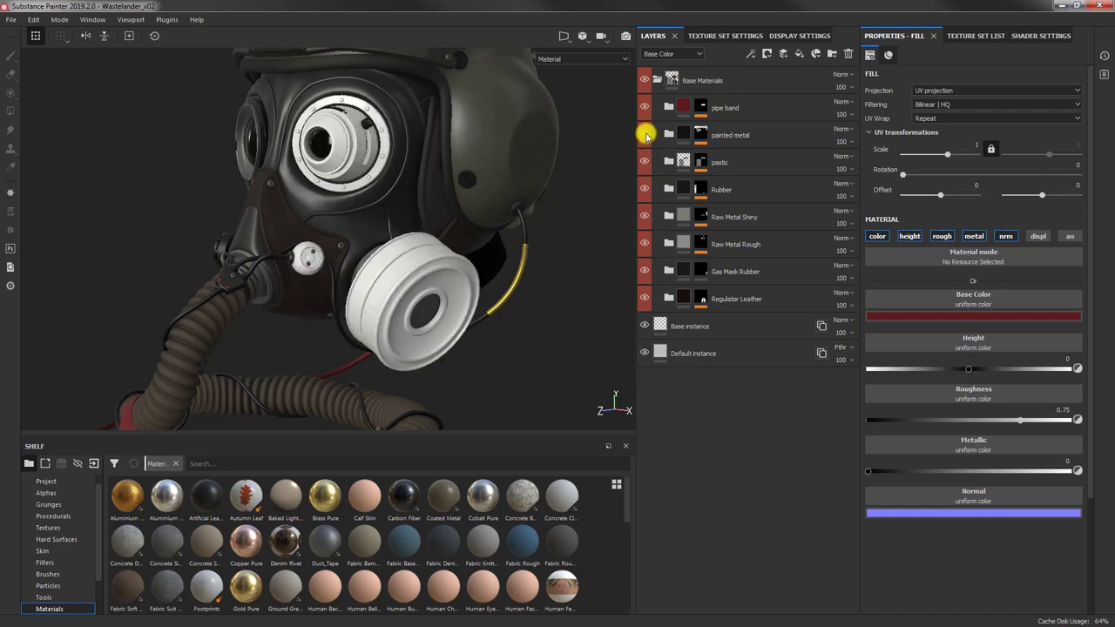
click(645, 135)
click(668, 135)
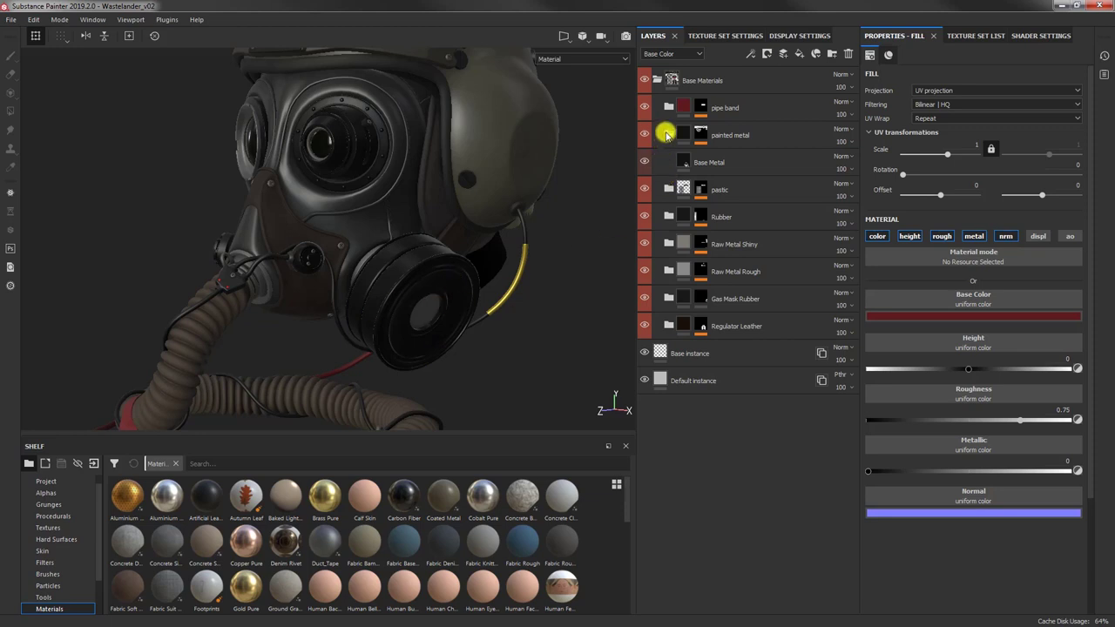
click(667, 135)
Step: Inspect the painted metal folder's mask and isolate texture set 1002 in the viewport
alt+click(699, 134)
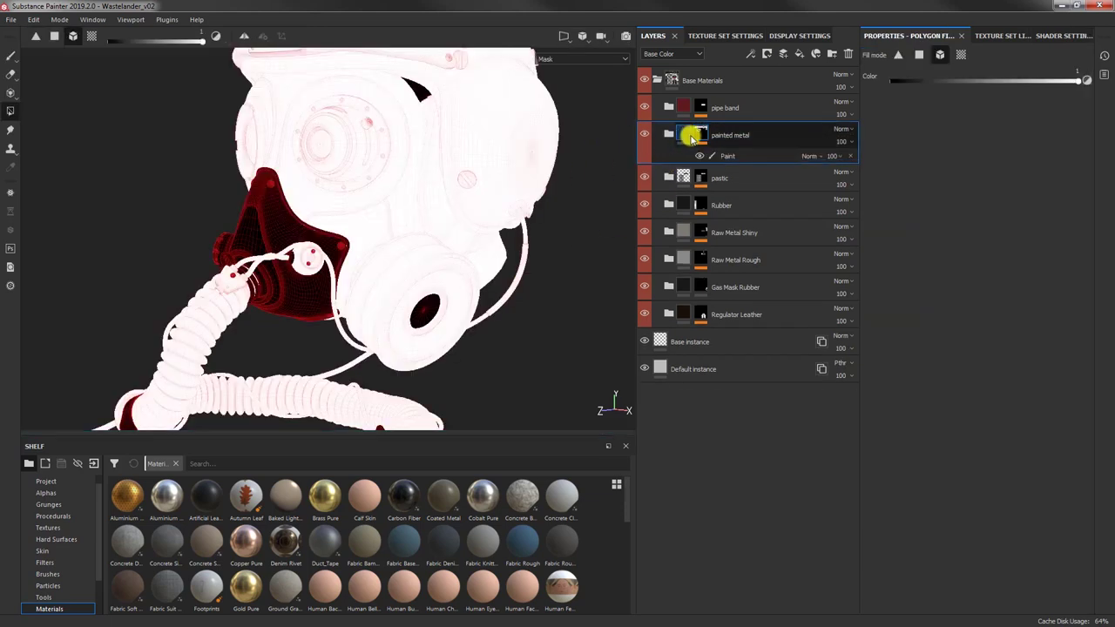
click(564, 174)
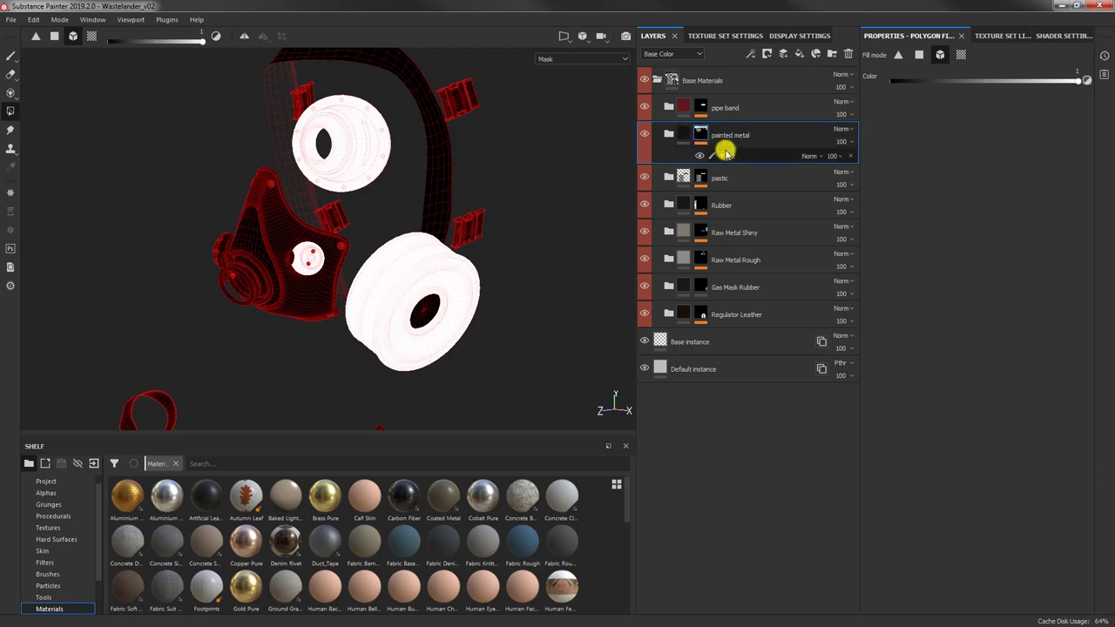
click(668, 133)
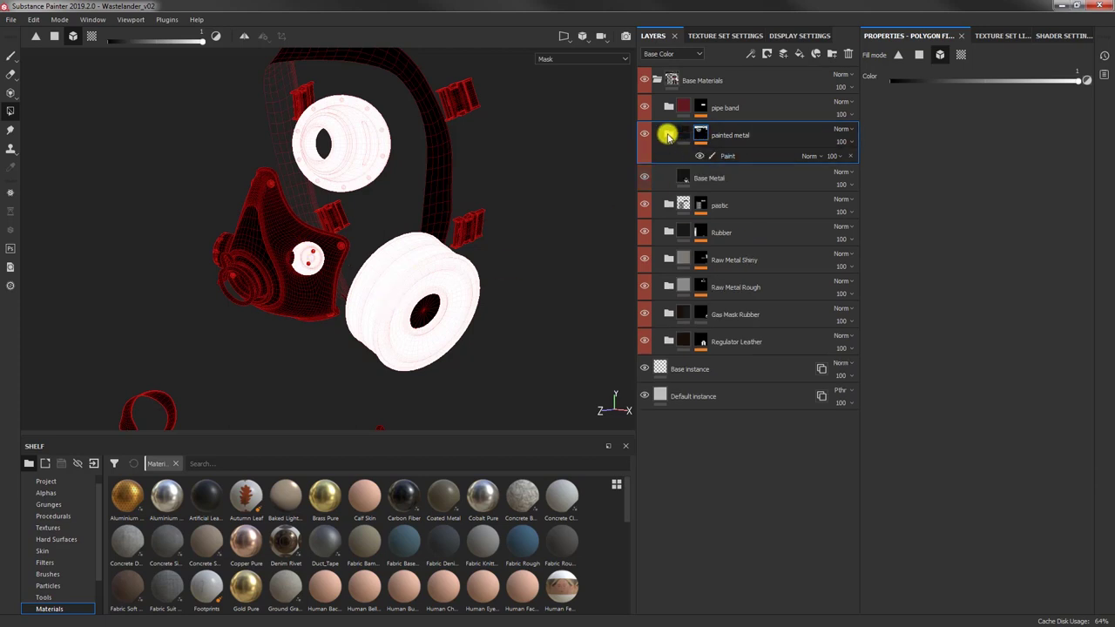
click(670, 133)
click(686, 133)
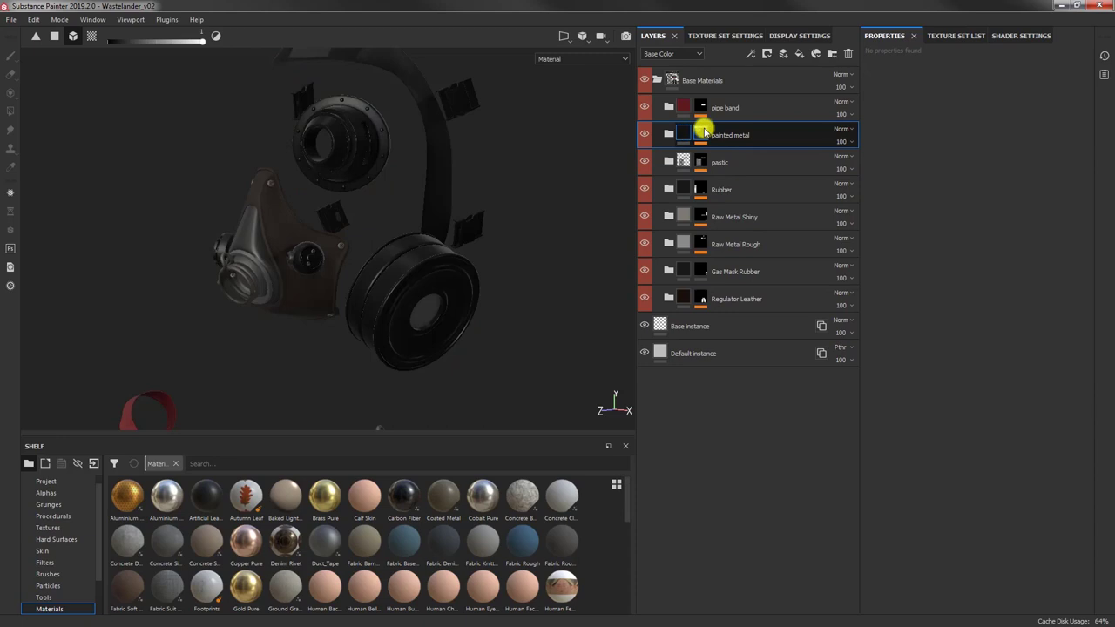
Step: Remove both parts of the round filter canister from the painted metal folder's mask using Polygon Fill with color 0
click(703, 130)
click(727, 152)
click(390, 277)
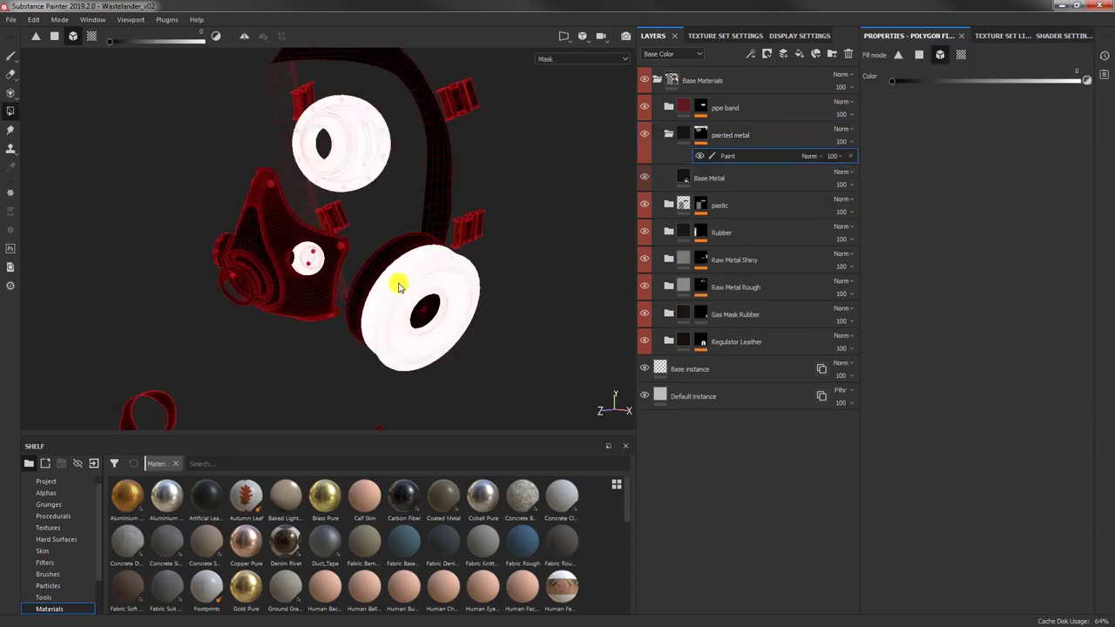
click(398, 287)
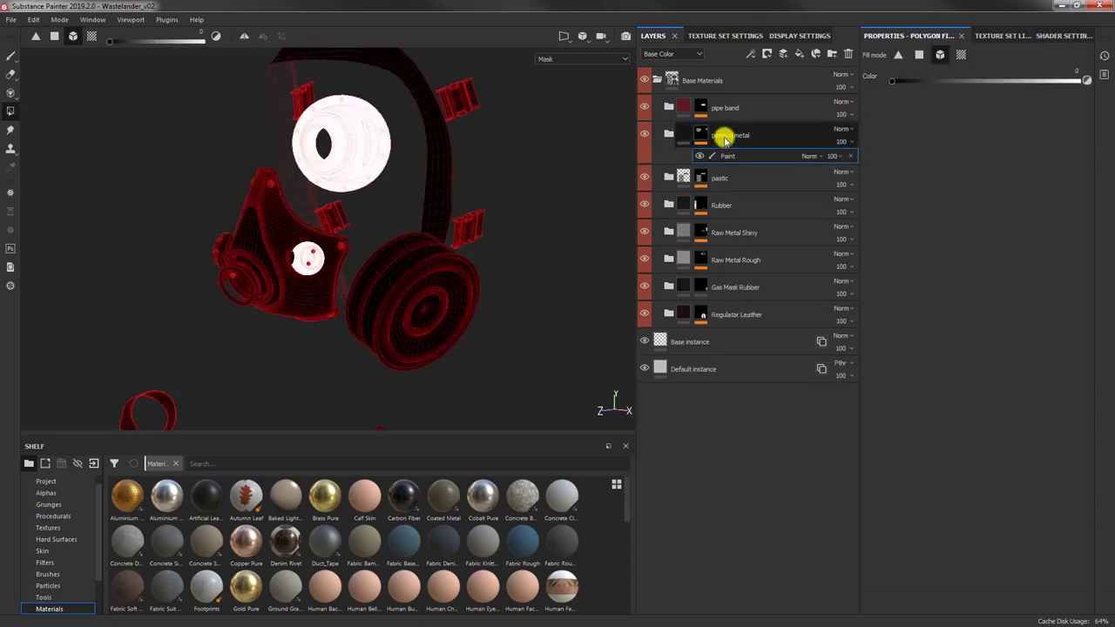
Step: Add a fill layer named painted metal 2 and place it inside a new folder of the same name
click(798, 54)
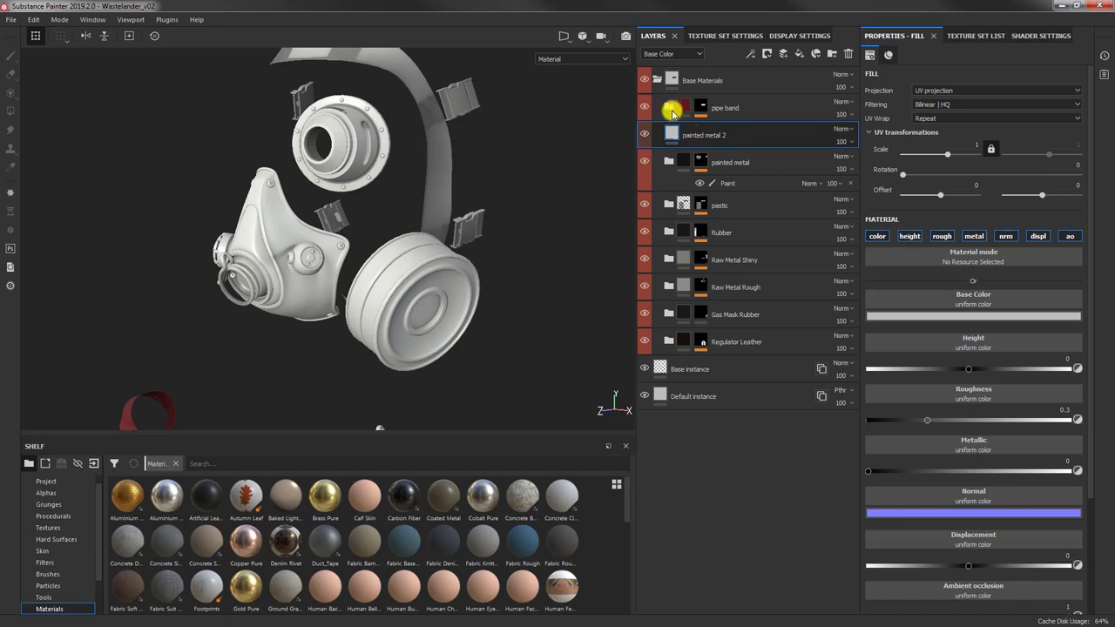
click(822, 54)
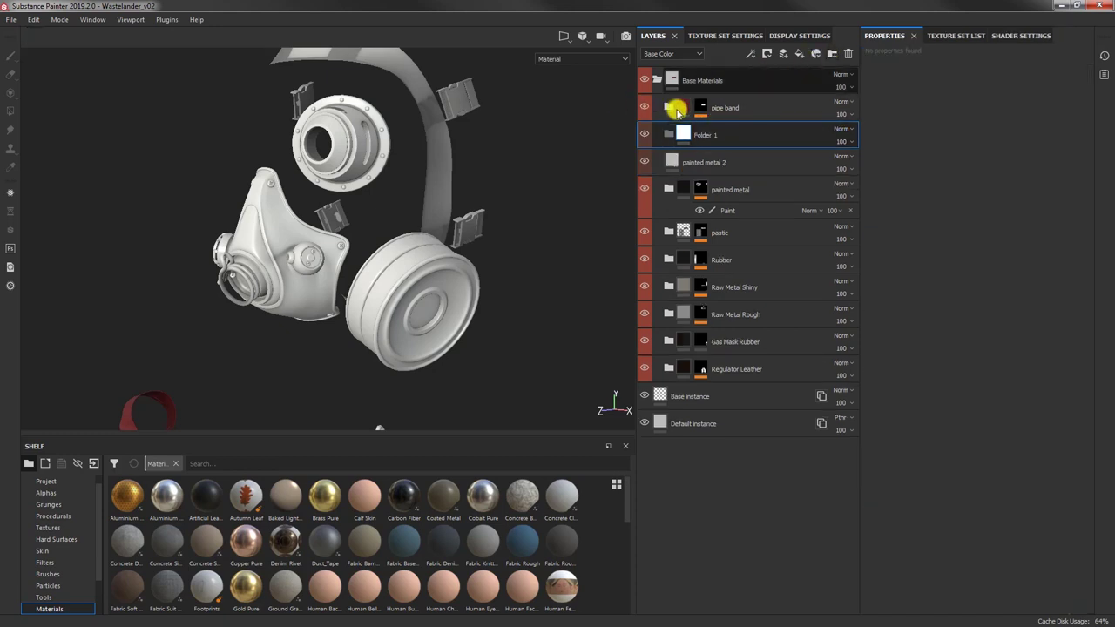
click(708, 156)
mouse_move(708, 157)
mouse_down()
mouse_move(678, 144)
mouse_move(721, 139)
mouse_up()
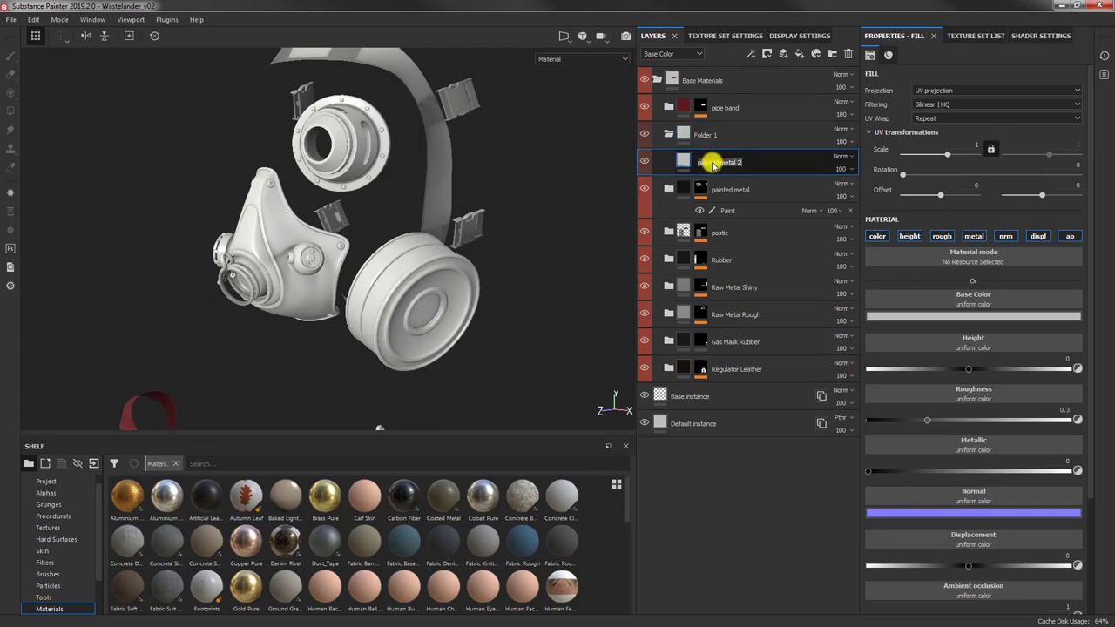
click(710, 137)
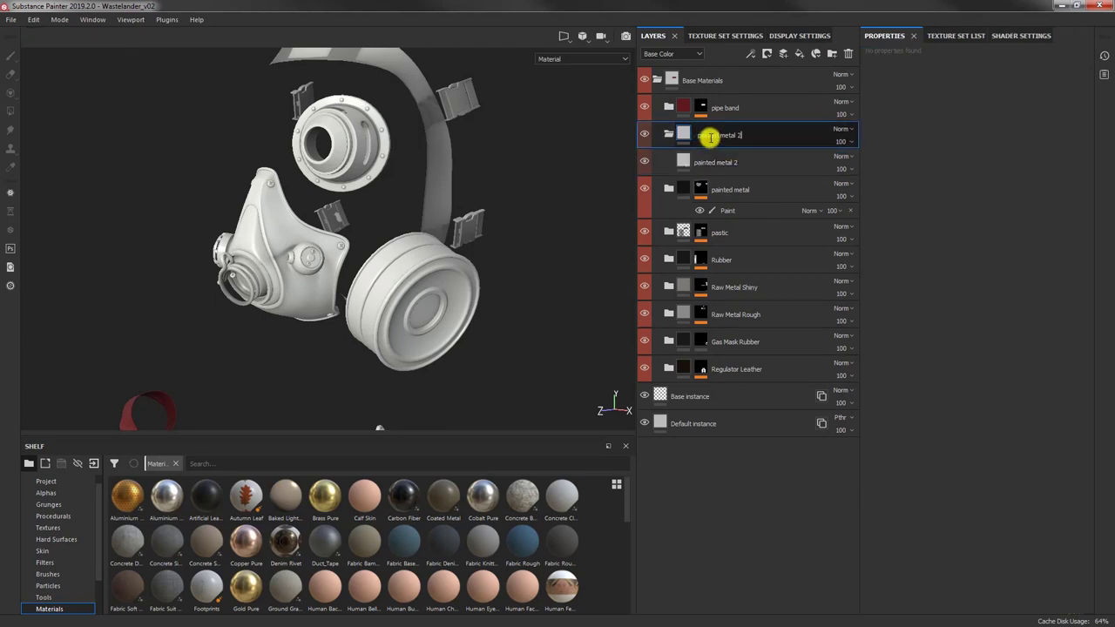
Step: Give the painted metal 2 folder a black mask and reveal the round filter canister using Polygon Fill with color 1
right_click(725, 133)
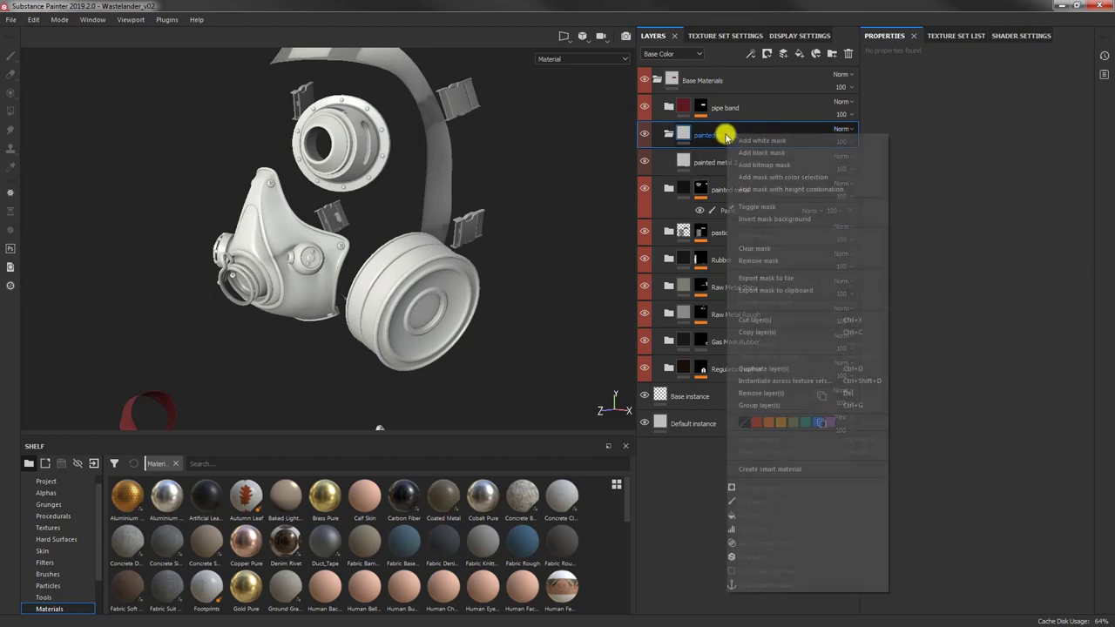
click(751, 140)
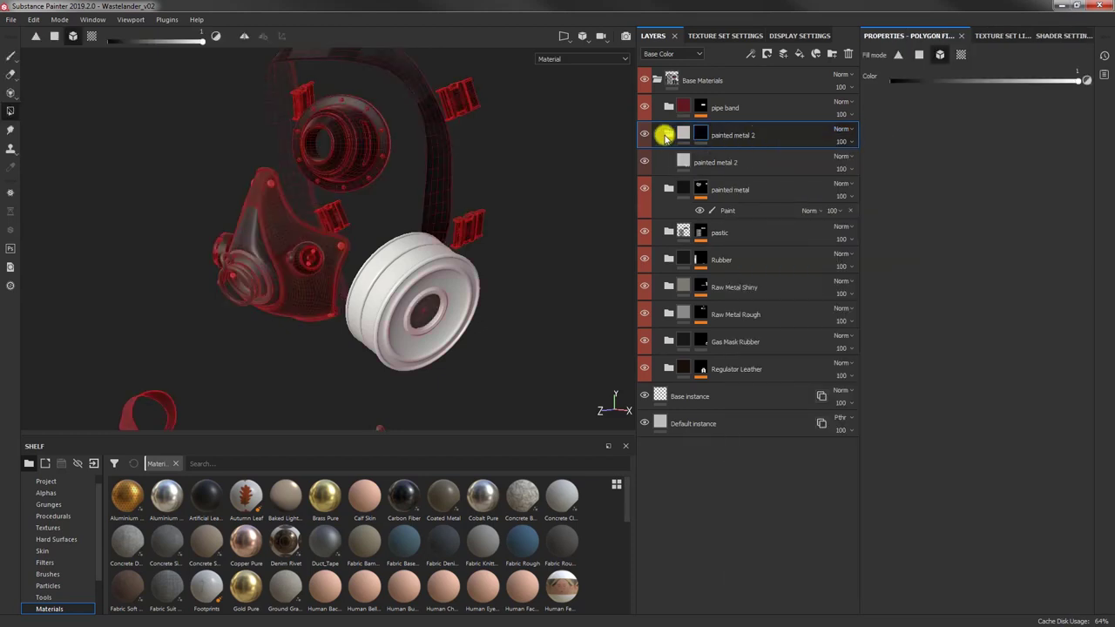
click(702, 134)
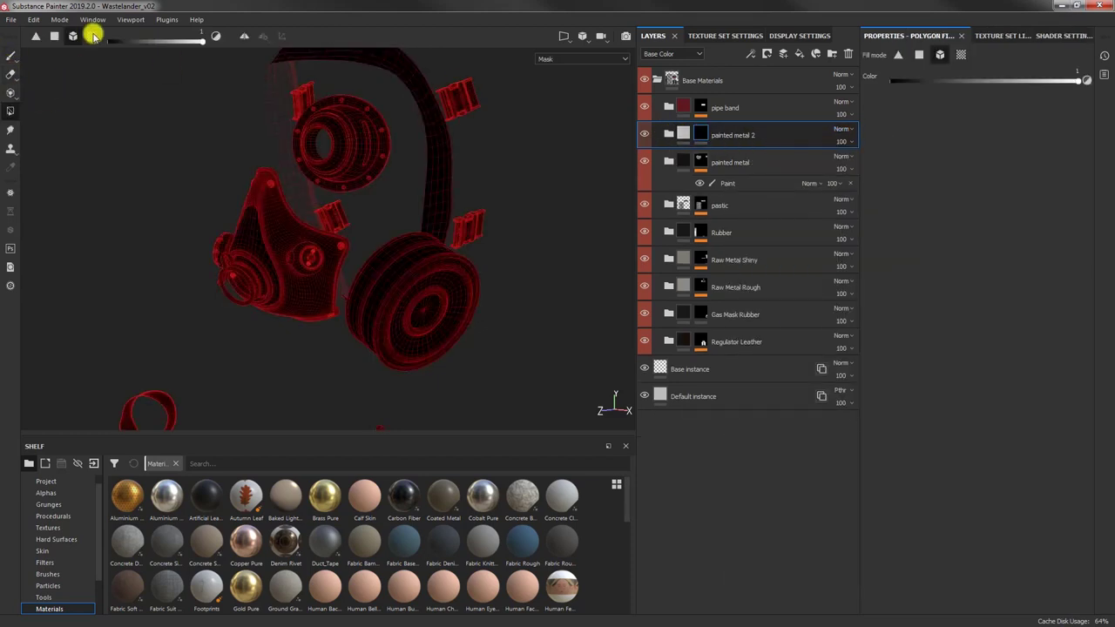
key(x)
click(395, 272)
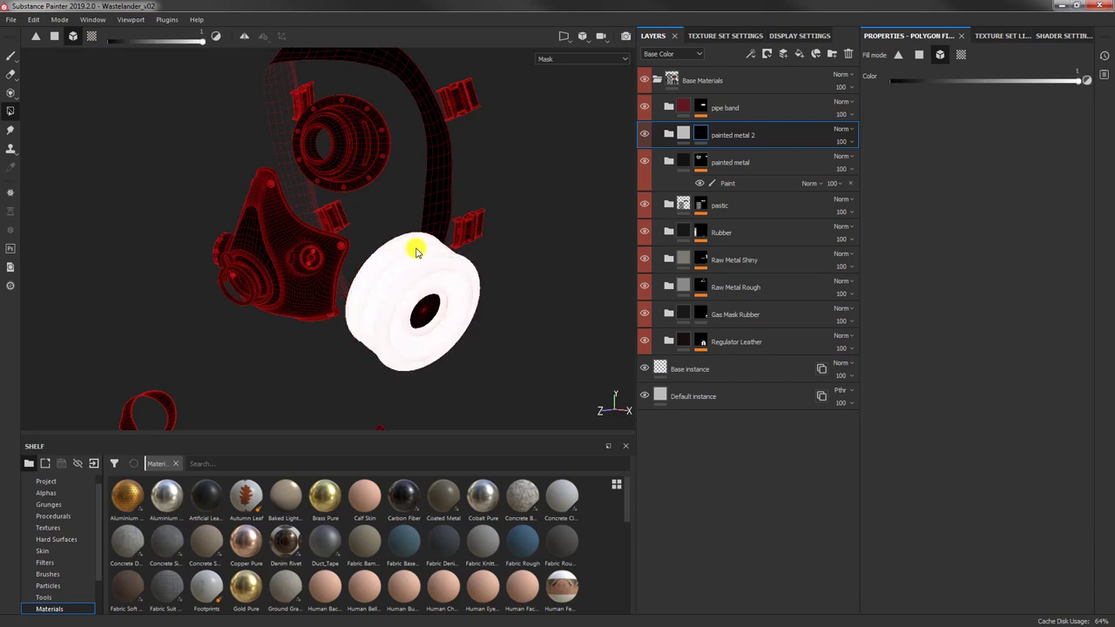
Step: Set the base color of the painted metal 2 fill layer to a dark olive green, about R 0.027, G 0.029, B 0.012
key(m)
click(668, 133)
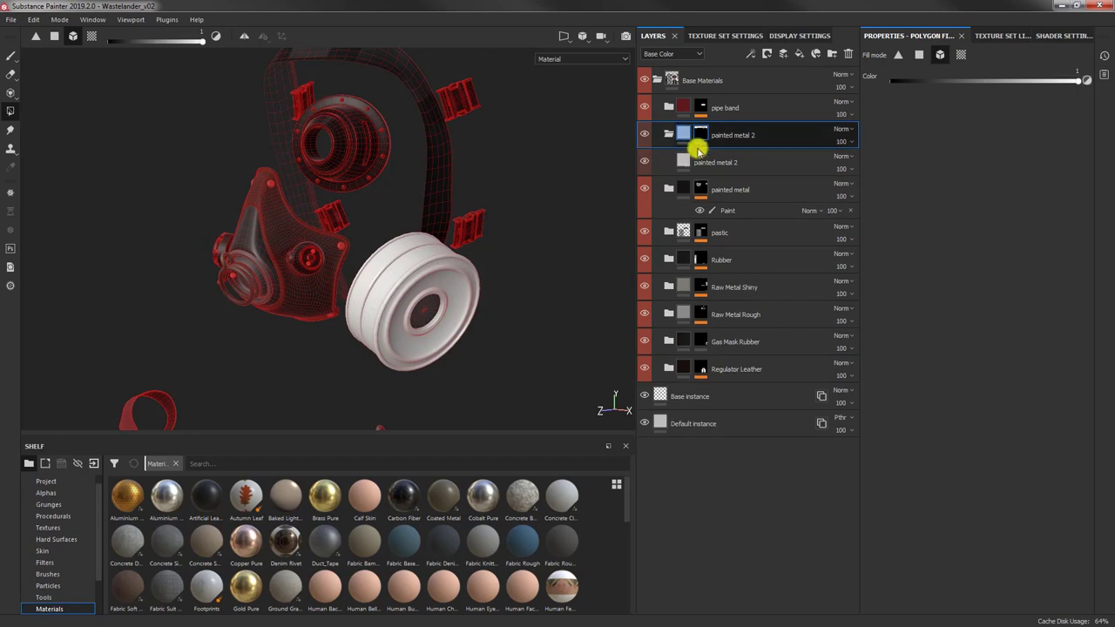
click(698, 160)
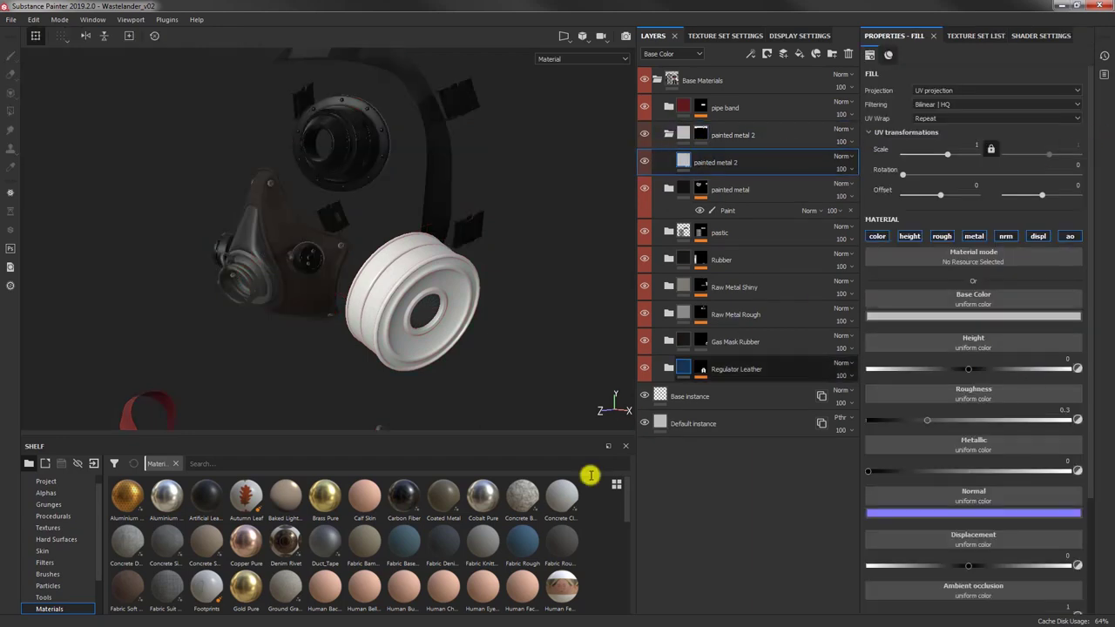
click(939, 317)
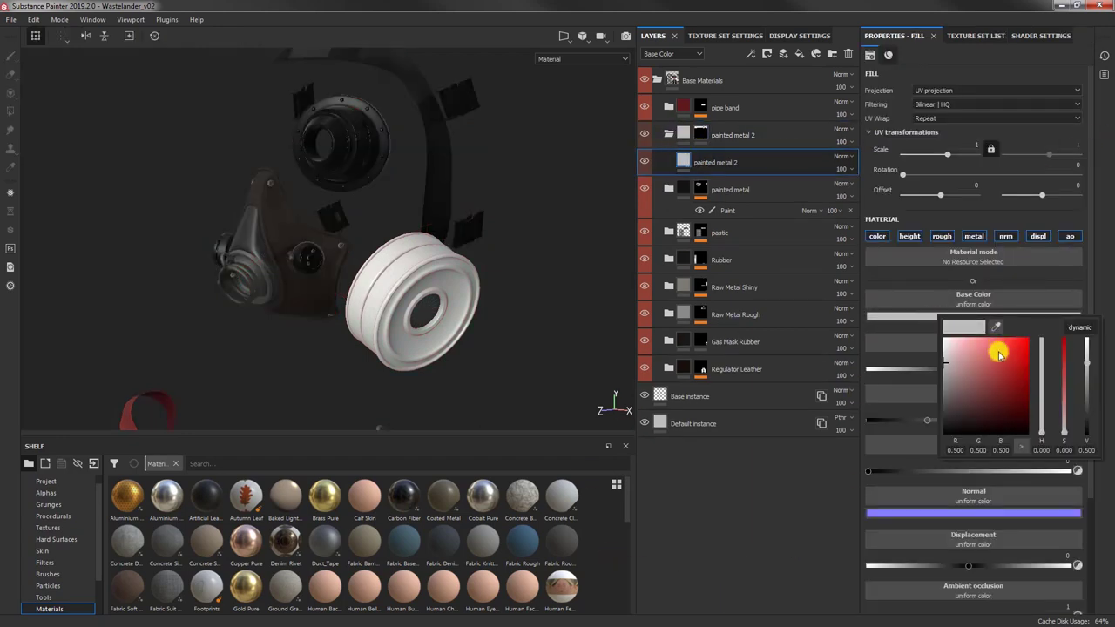
drag(980, 402, 1000, 379)
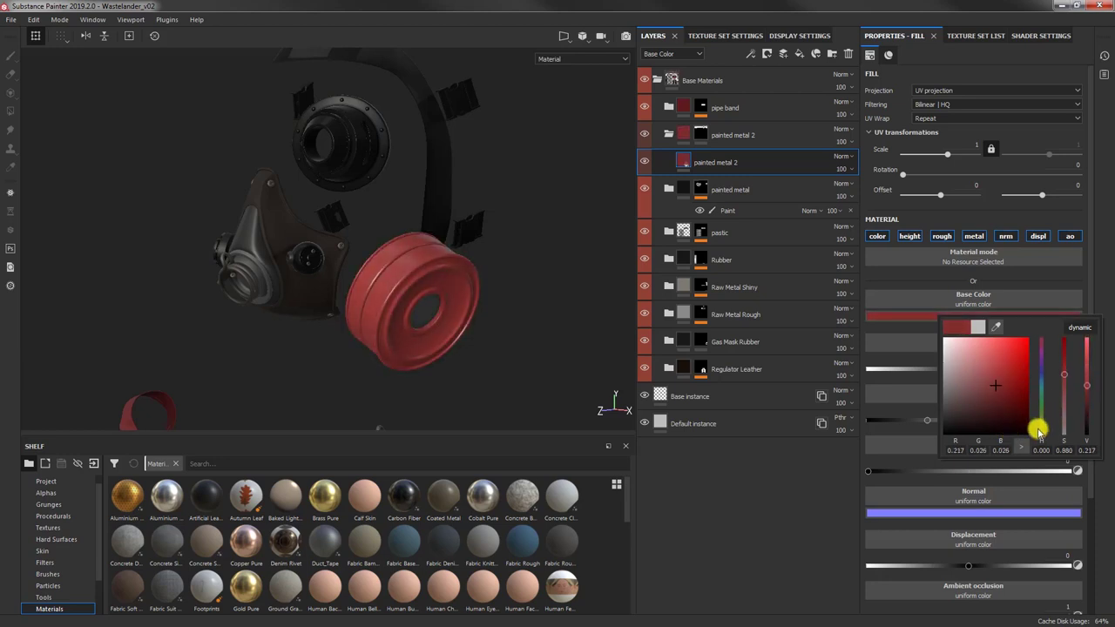
drag(1036, 428, 1081, 419)
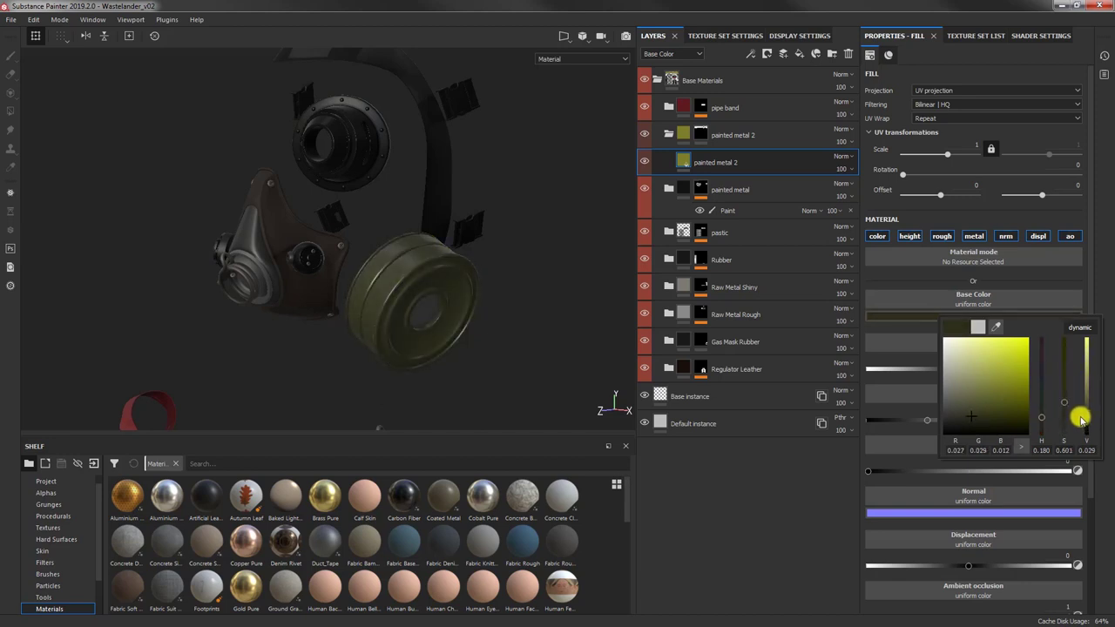
click(832, 489)
Step: Set the painted metal 2 fill's metallic to 0.4108 and show all texture sets again to check the whole helmet
drag(871, 475, 950, 470)
key(alt+q)
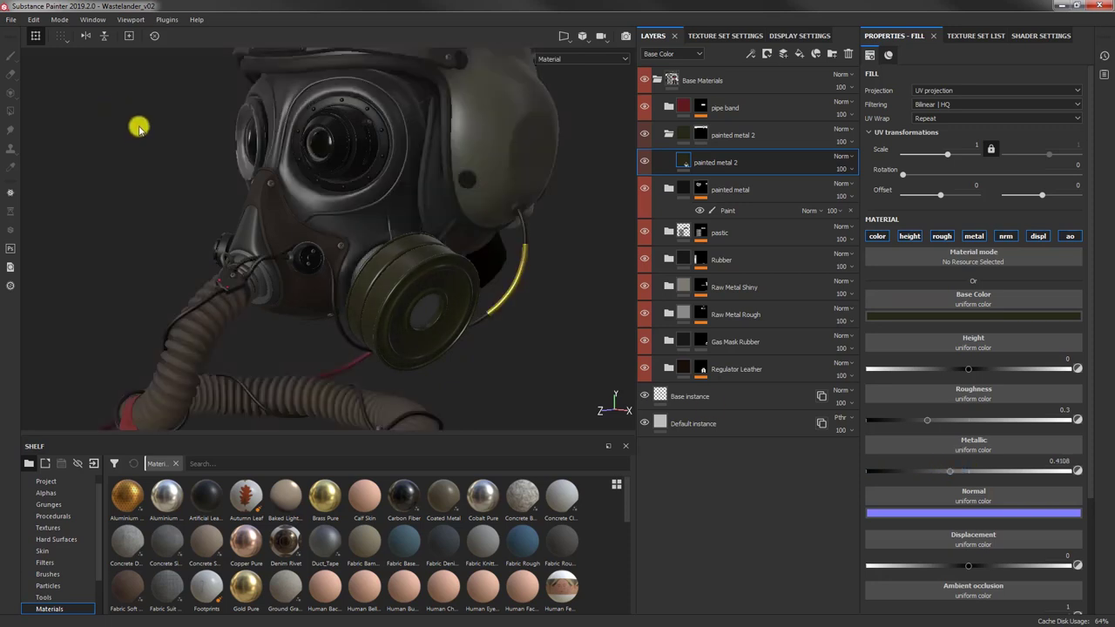
alt+right_drag(395, 249, 231, 216)
mouse_move(231, 216)
alt+mouse_down()
mouse_move(308, 200)
mouse_move(241, 215)
alt+mouse_up()
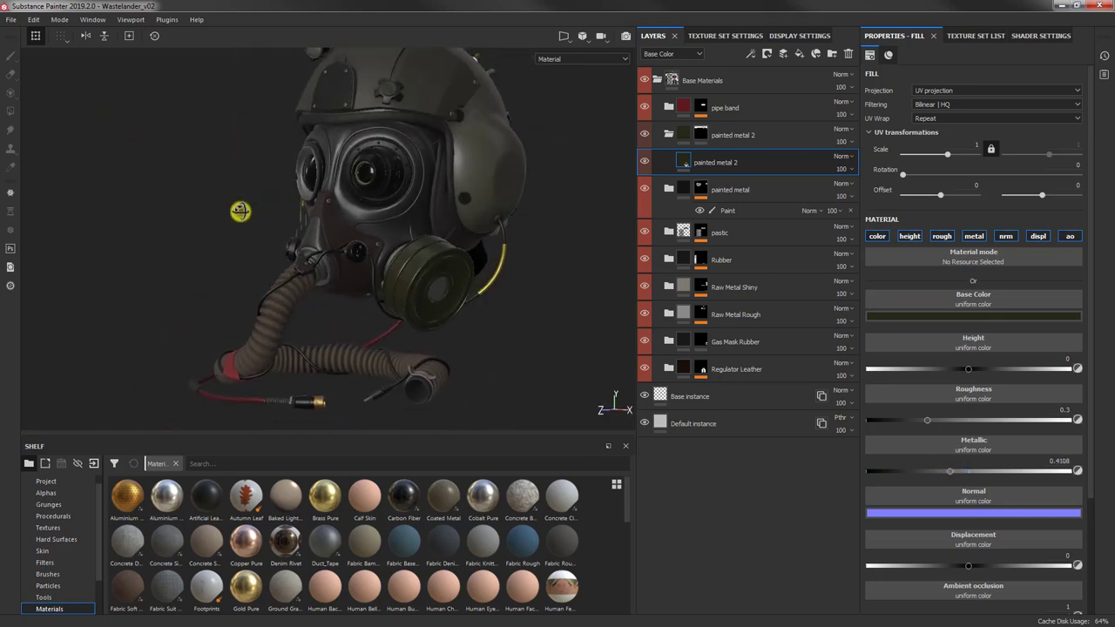
alt+drag(283, 176, 262, 166)
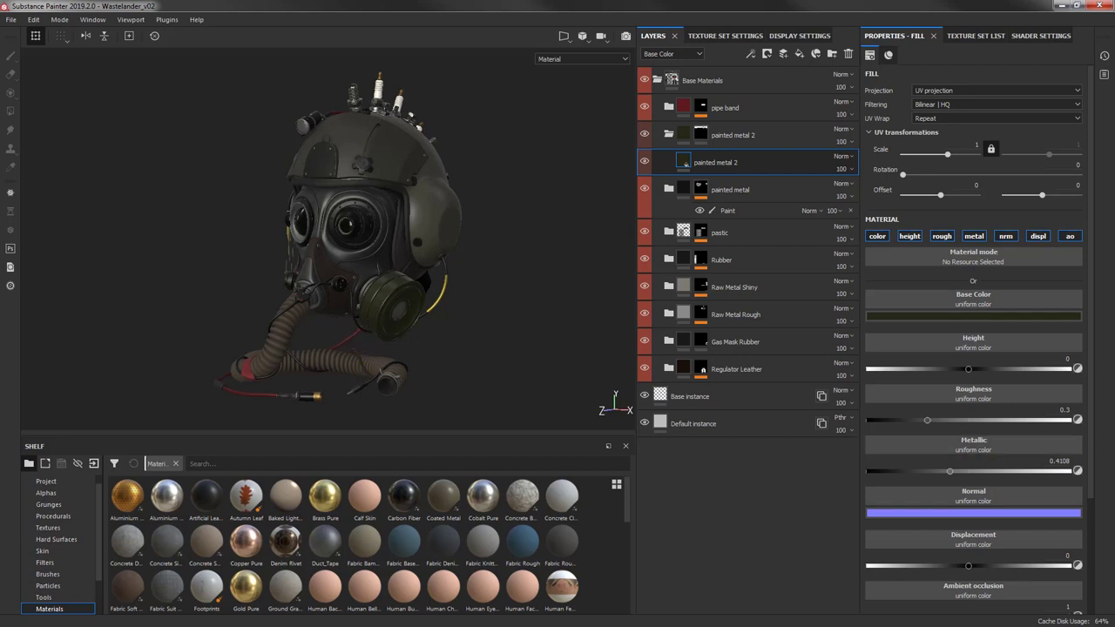
Step: Switch to XnView, compare the helmet color variants Wastelander_v02_A to Wastelander_v02_D, and return to Substance Painter
key(alt+Tab)
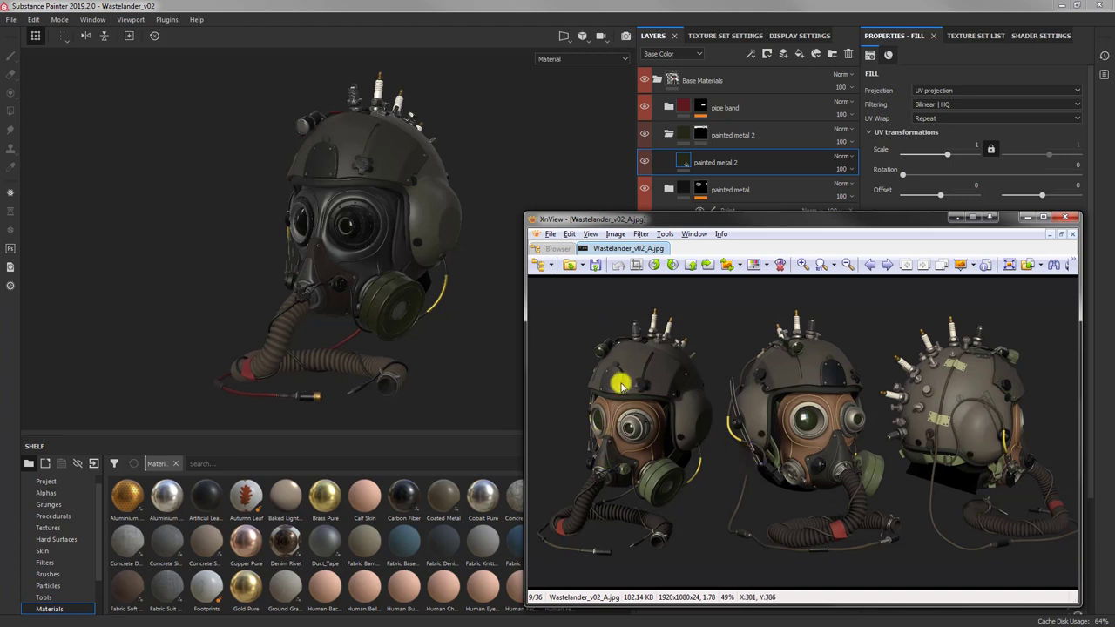
scroll(638, 400, down, 1)
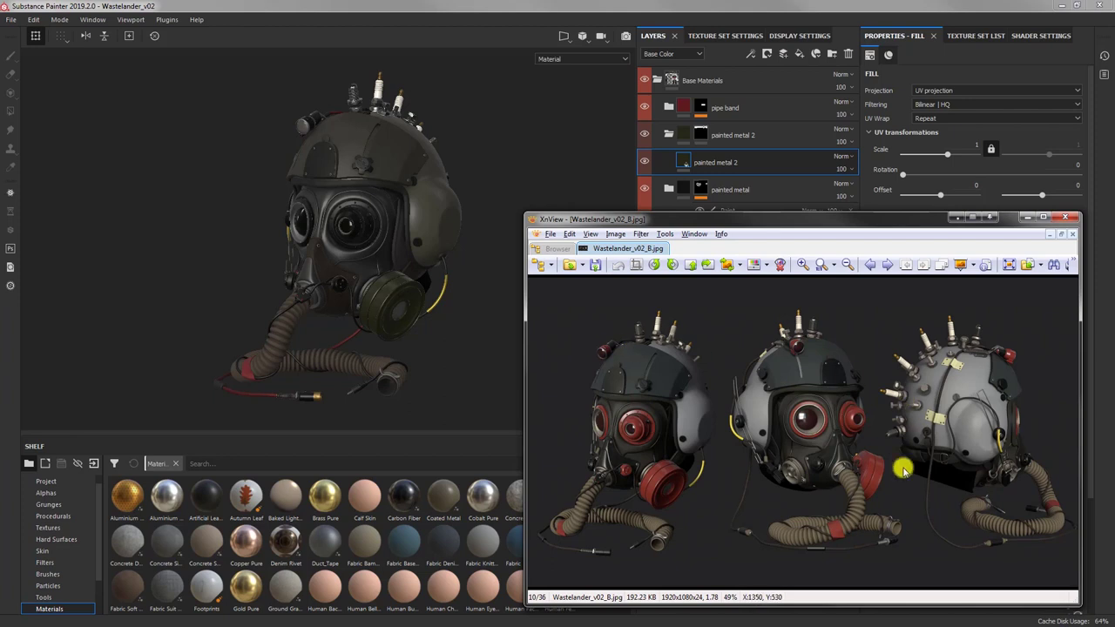
scroll(680, 409, down, 1)
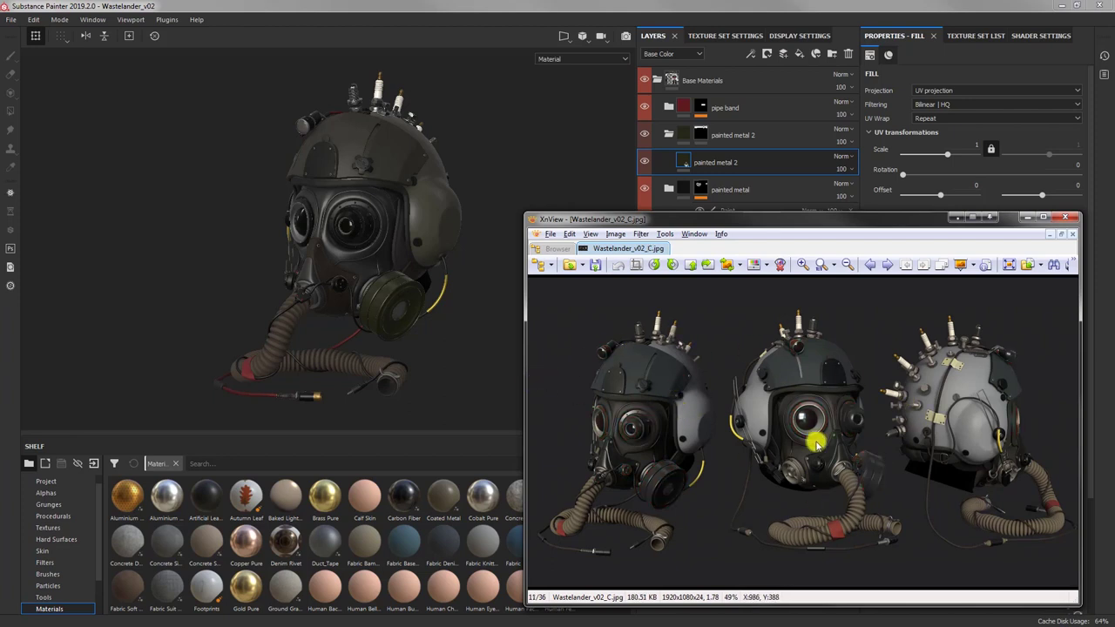
scroll(617, 433, down, 1)
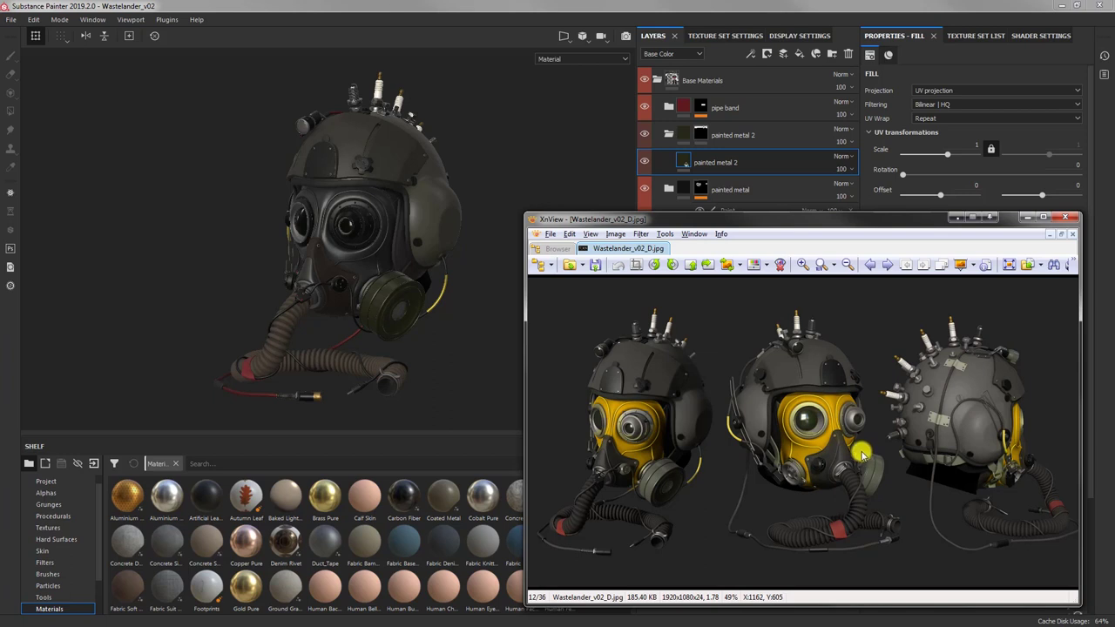
scroll(852, 459, up, 1)
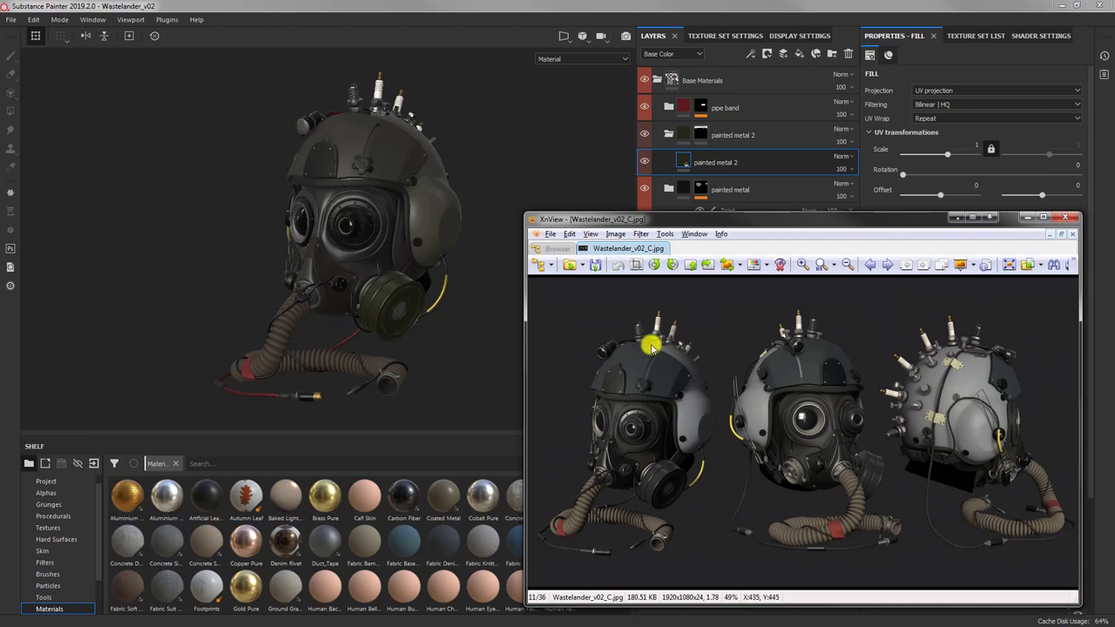
scroll(743, 409, up, 2)
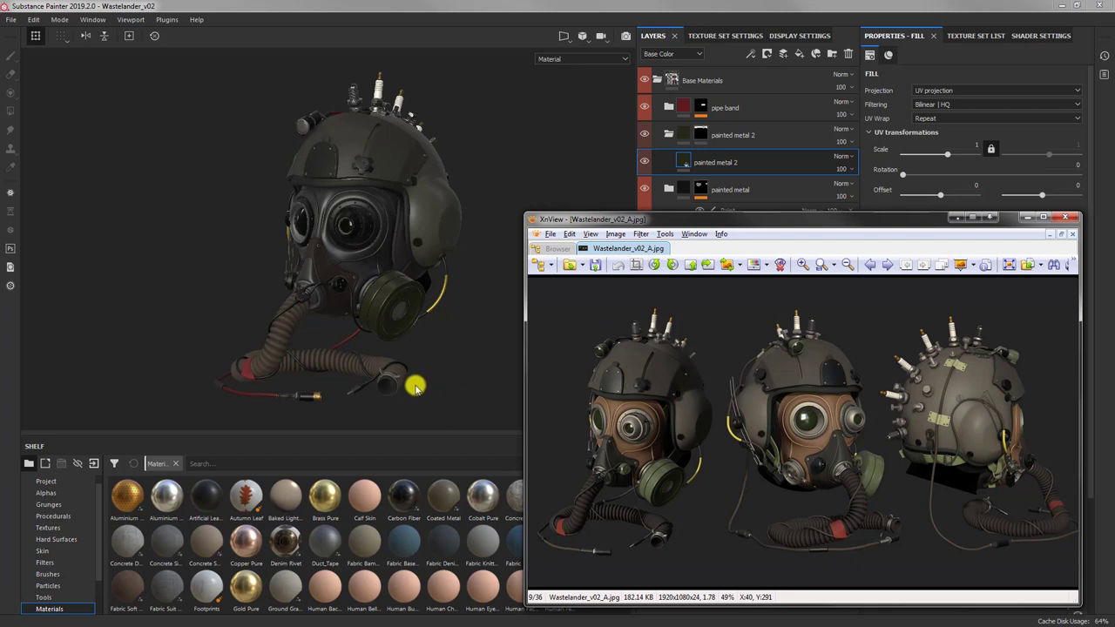
click(1024, 219)
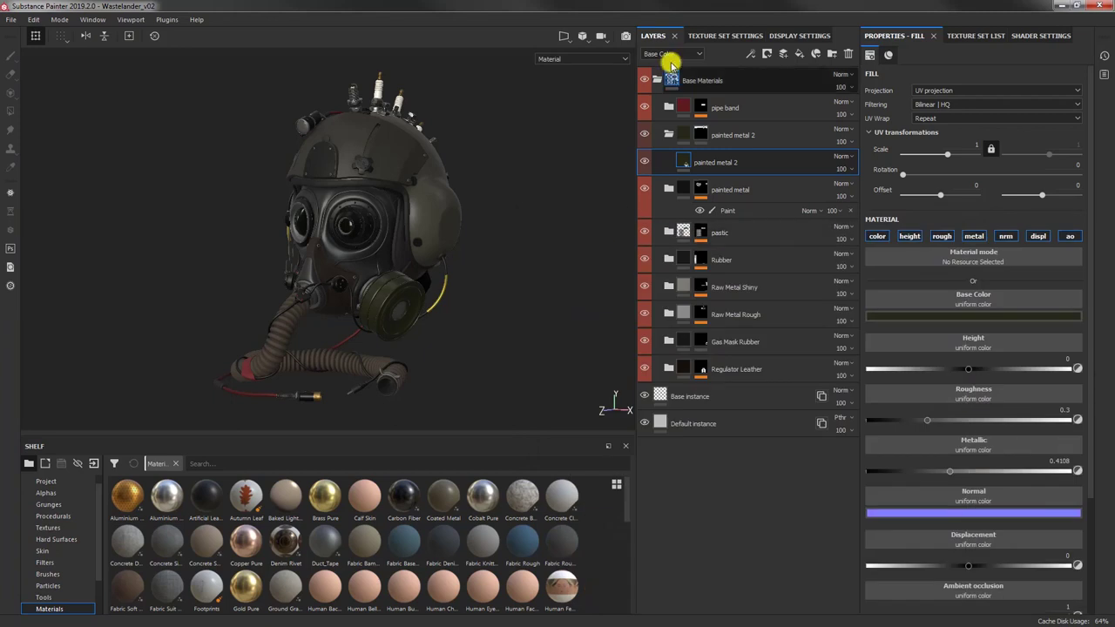
Step: Collapse the painted metal 2 and painted metal folders in the Base Materials layer stack
mouse_move(682, 286)
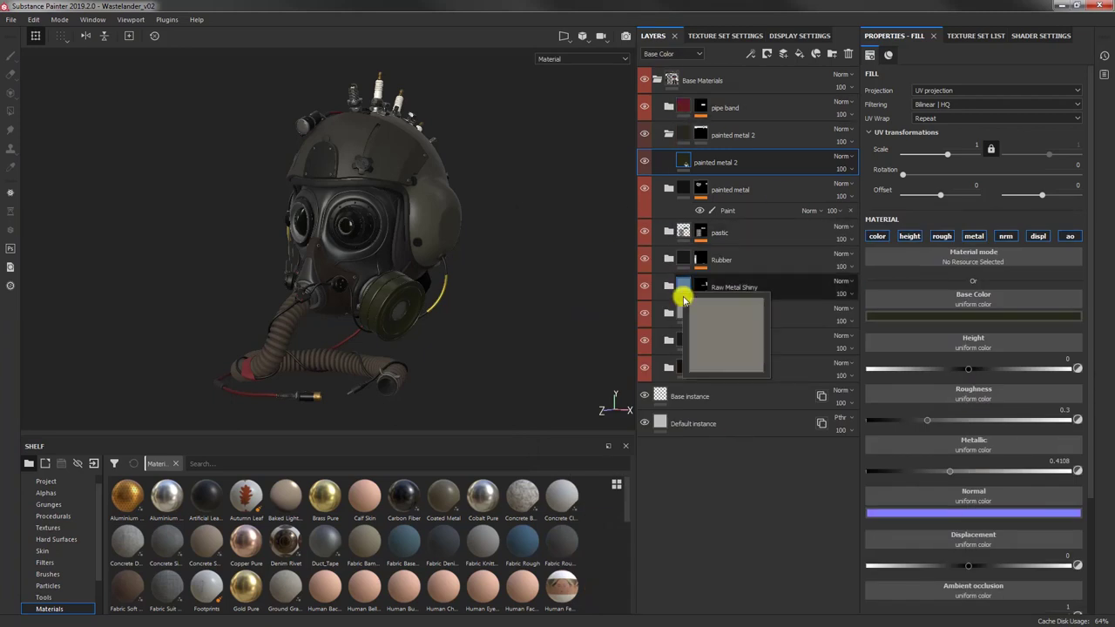
click(668, 134)
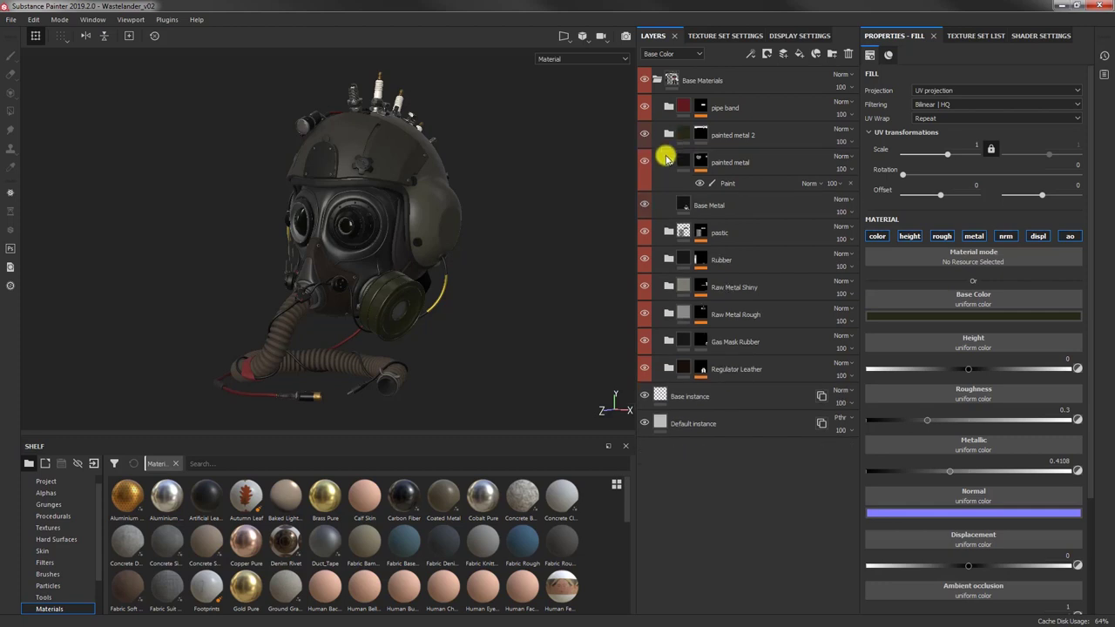
click(669, 163)
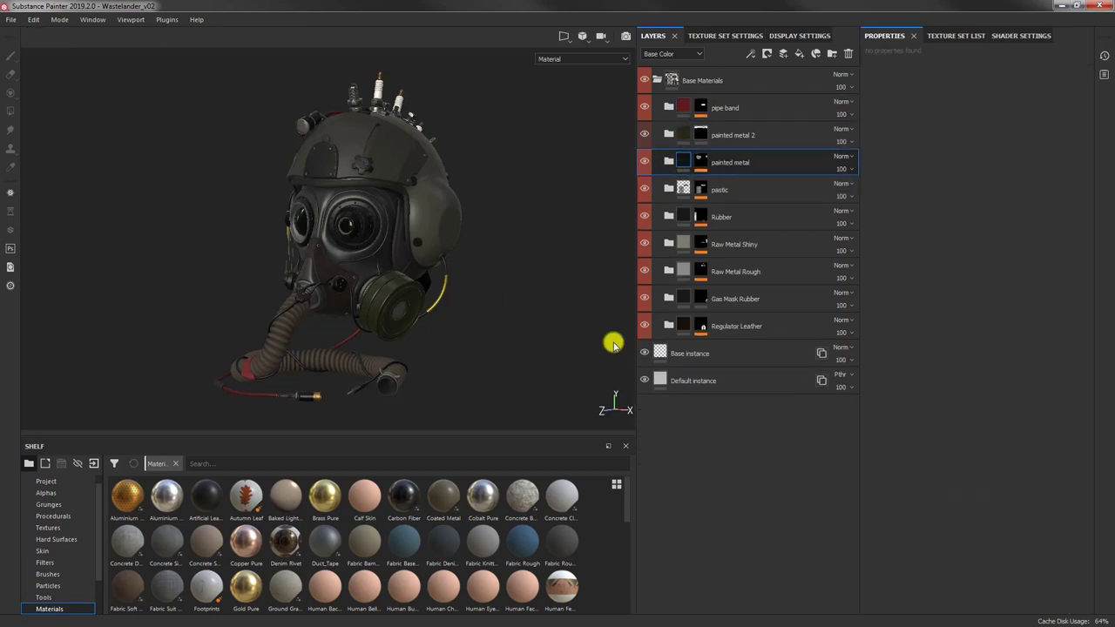
Step: Bring up moodboard_01.jpg in XnView and compare the model's helmet, mask, filter and hose colors with its reference photos
key(alt+Tab)
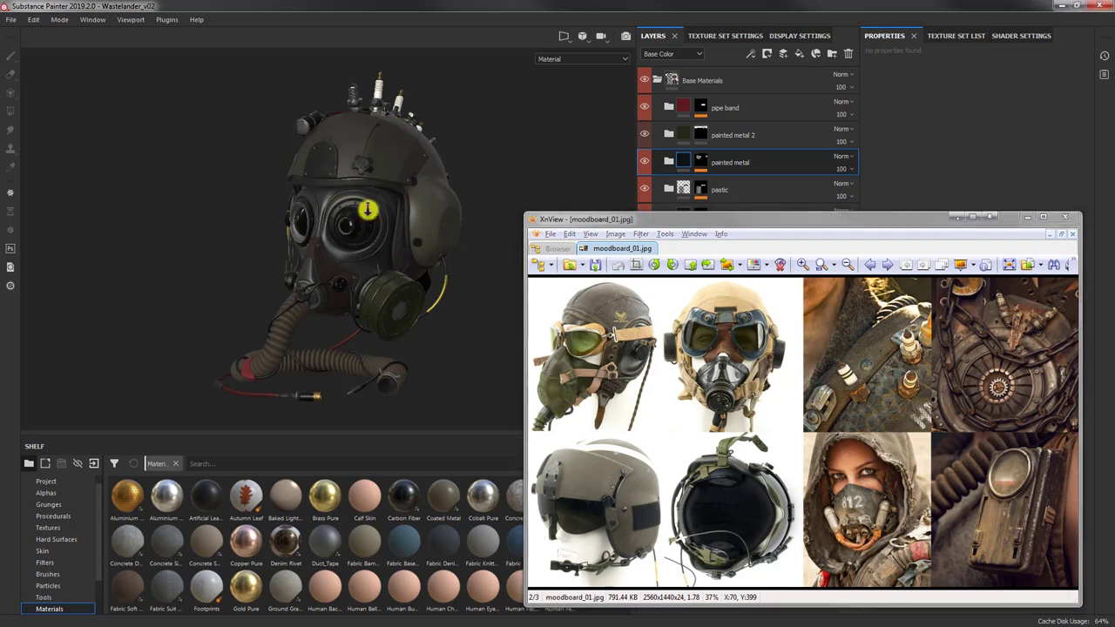
scroll(340, 194, up, 5)
alt+middle_drag(343, 201, 323, 248)
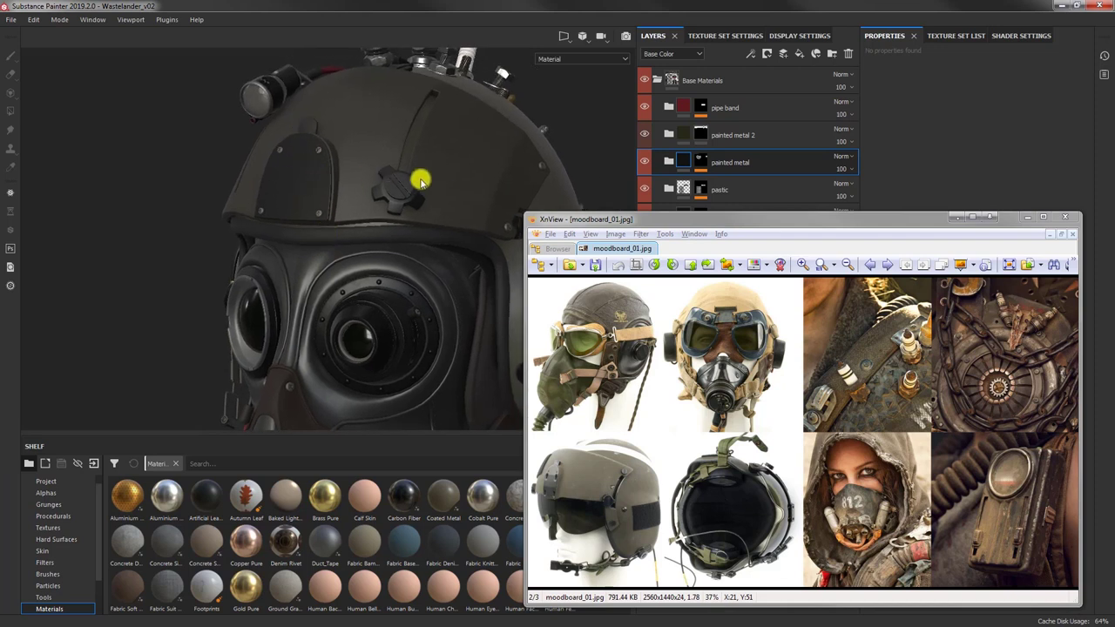
alt+middle_drag(322, 192, 297, 162)
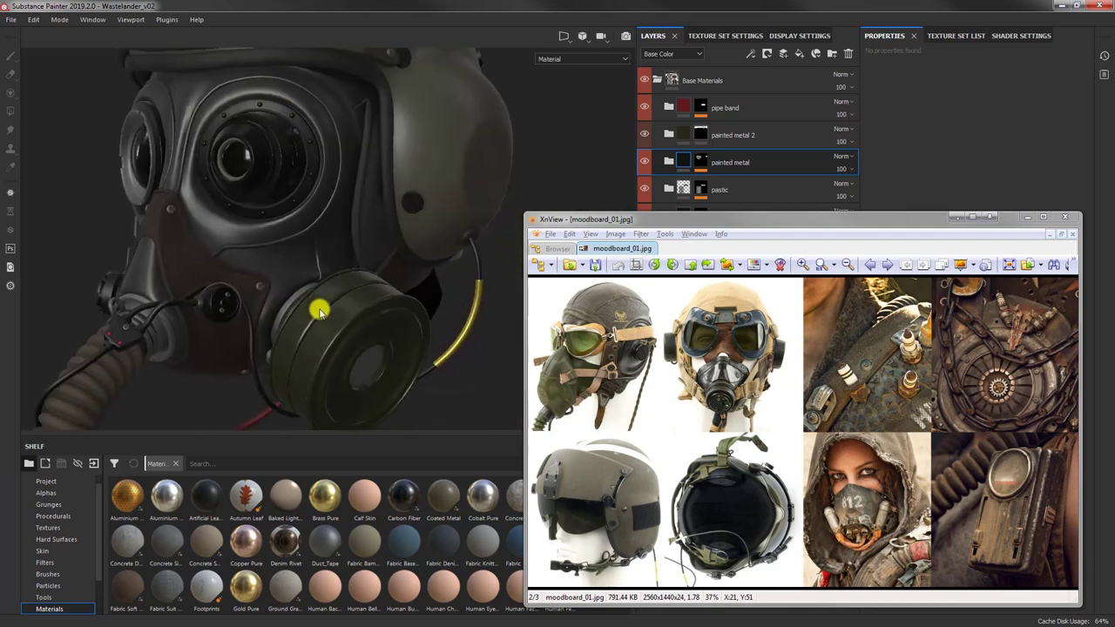
alt+drag(320, 310, 197, 262)
scroll(281, 291, down, 4)
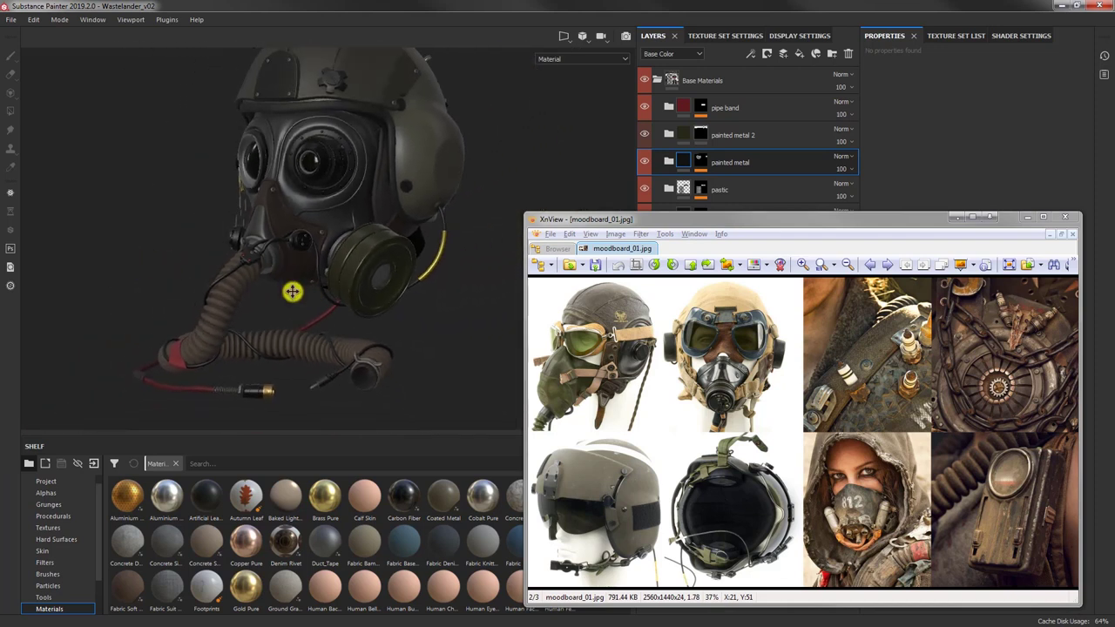
alt+middle_drag(291, 291, 294, 331)
mouse_move(229, 251)
alt+mouse_down()
mouse_move(237, 233)
mouse_move(224, 239)
alt+mouse_up()
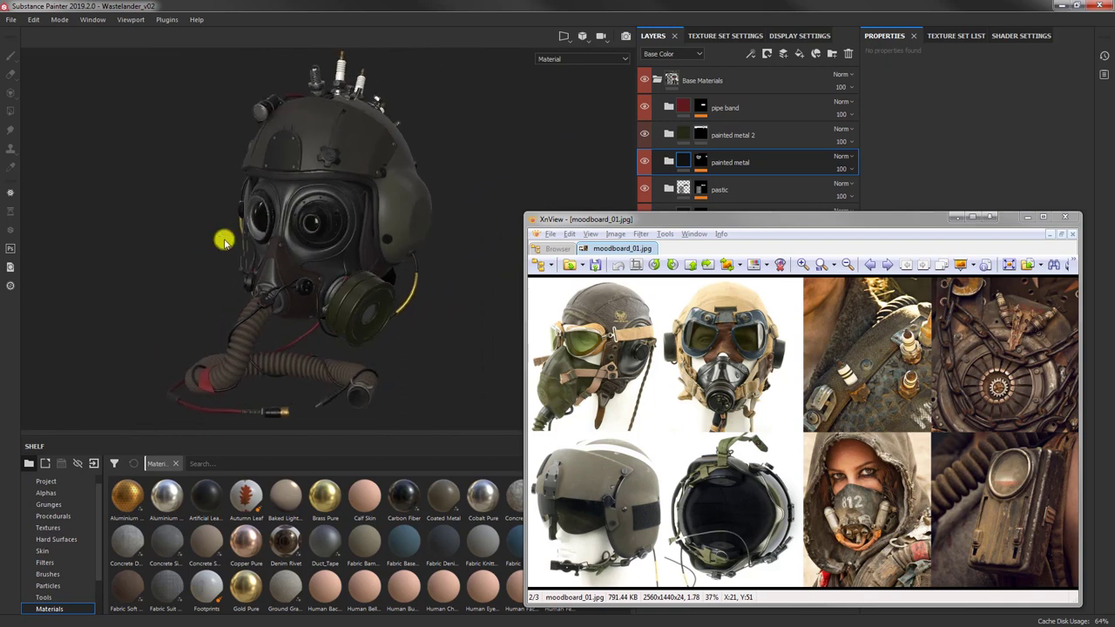